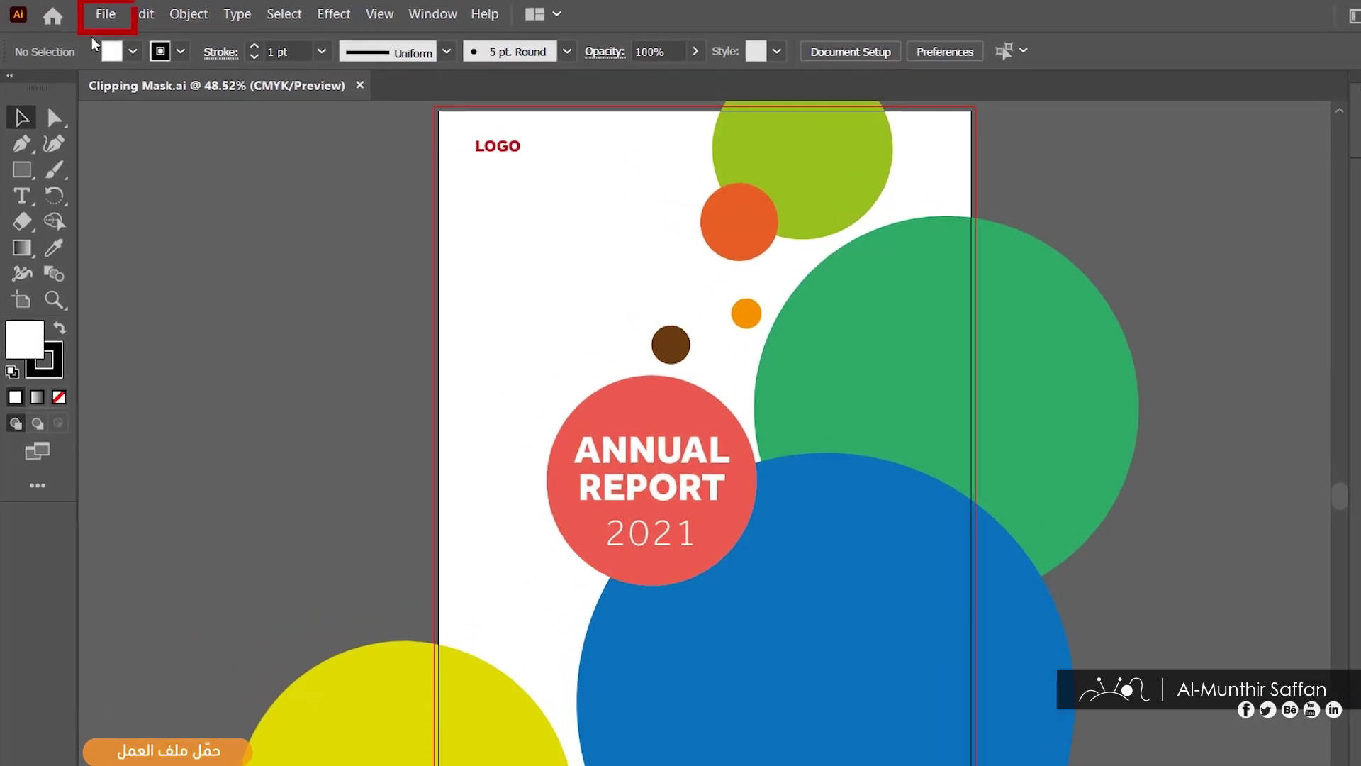
Step: Place the Photo 01 image and size it over the lower part of the cover
click(84, 14)
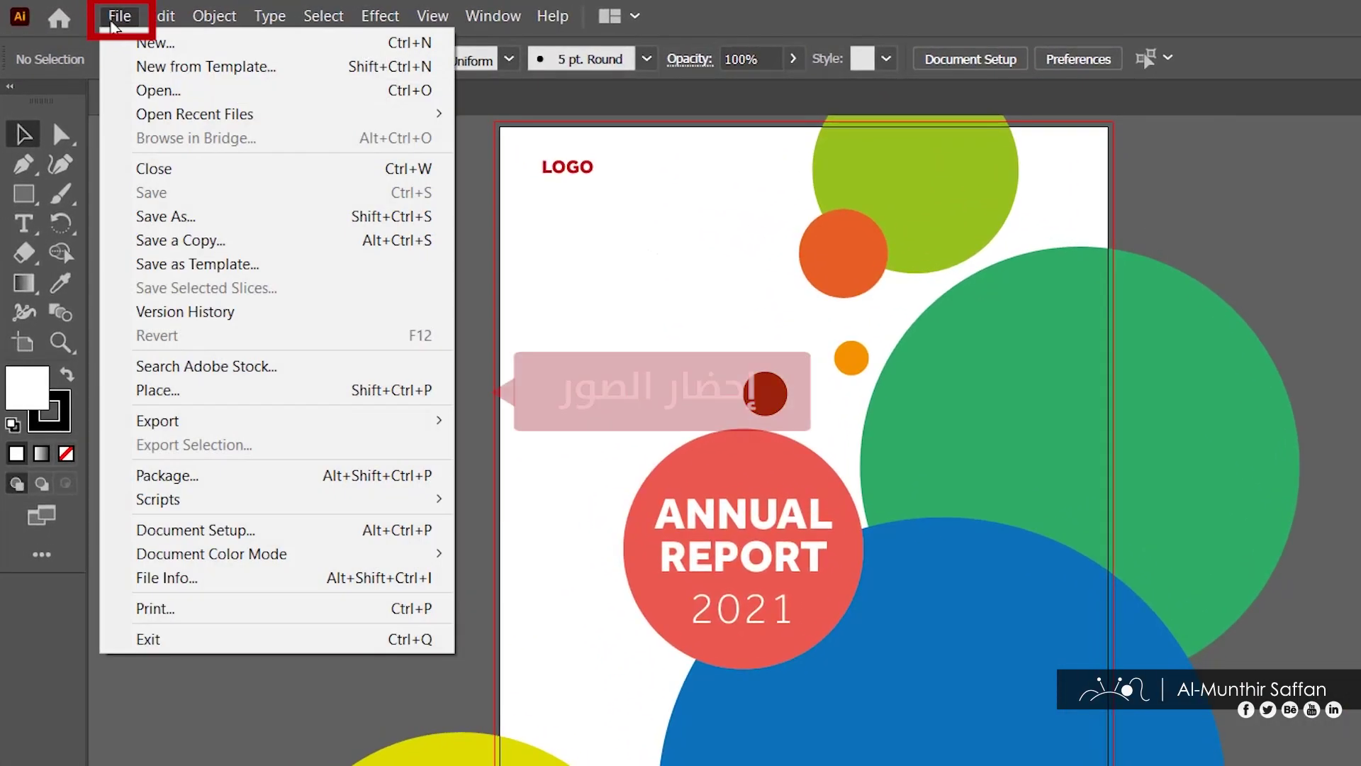
click(156, 390)
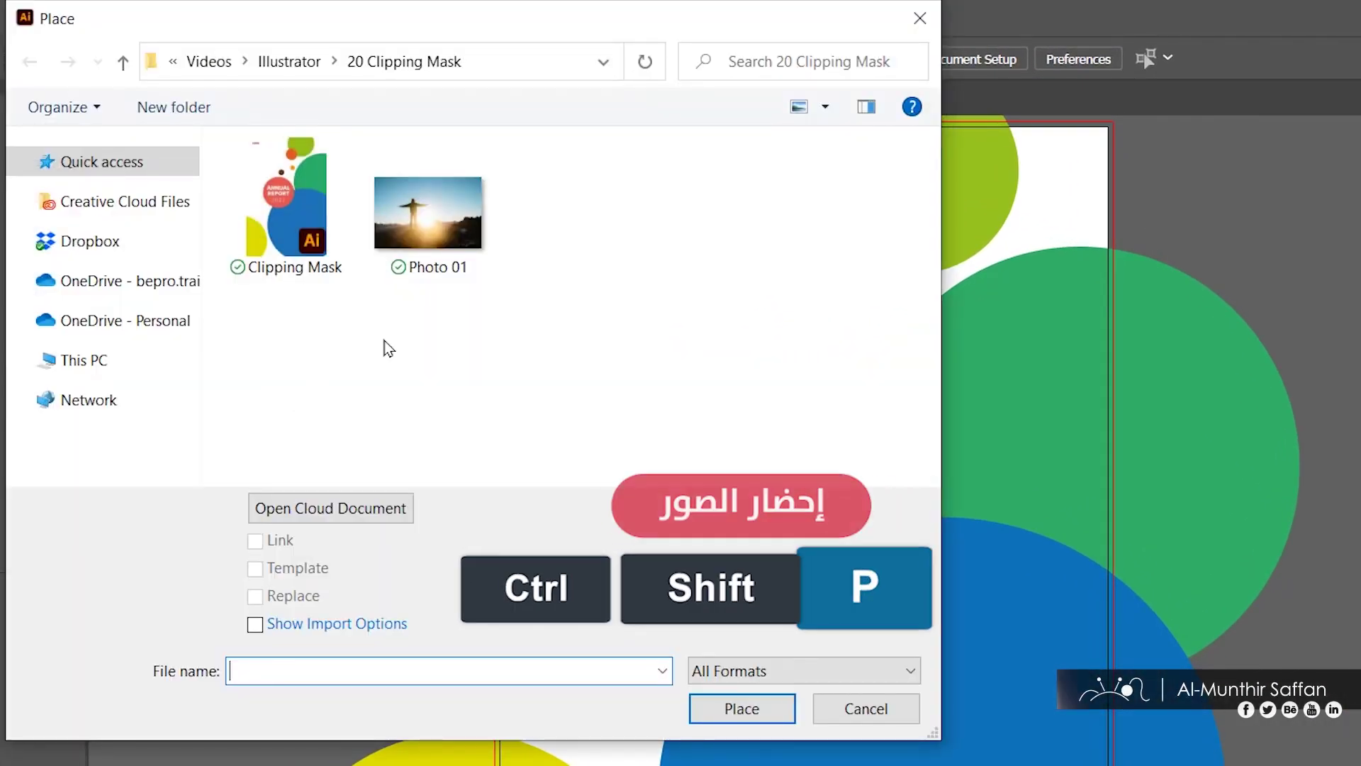
click(427, 212)
click(716, 709)
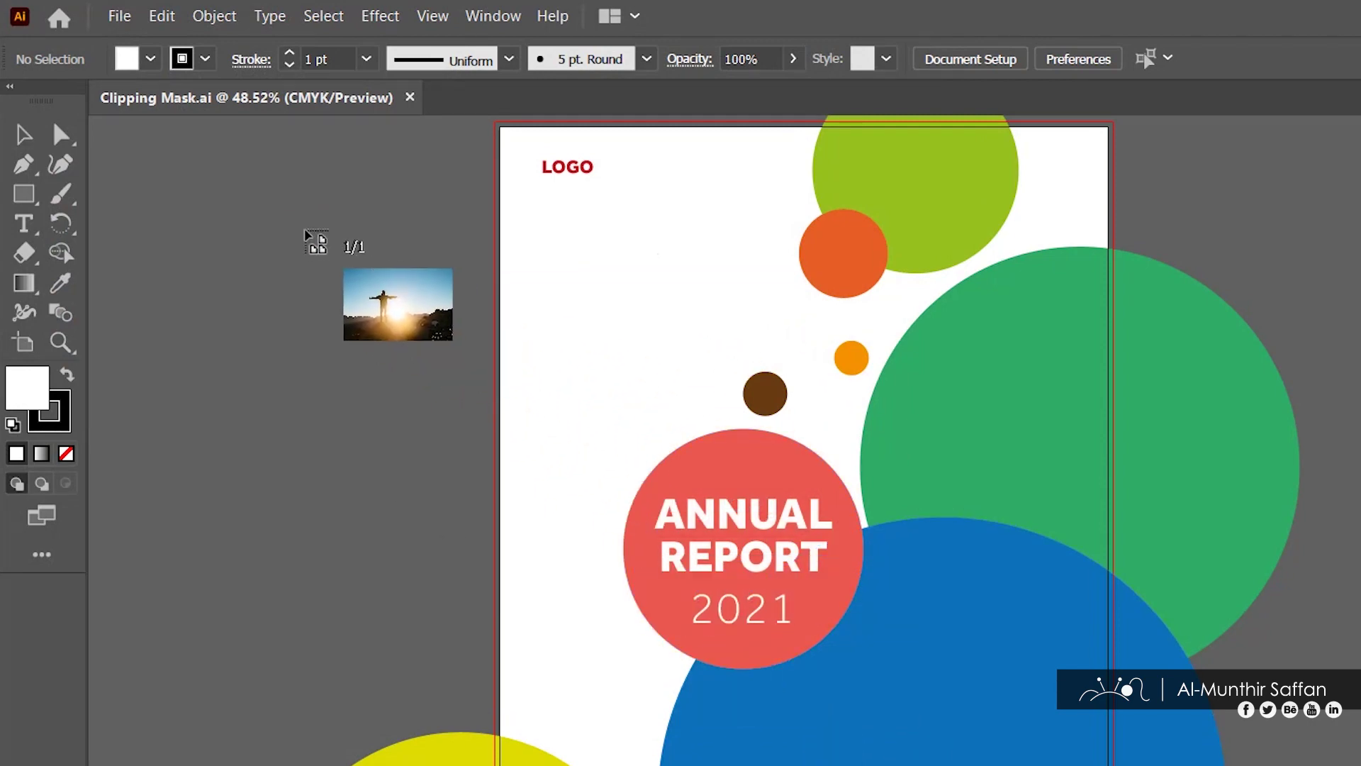
drag(279, 209, 1120, 763)
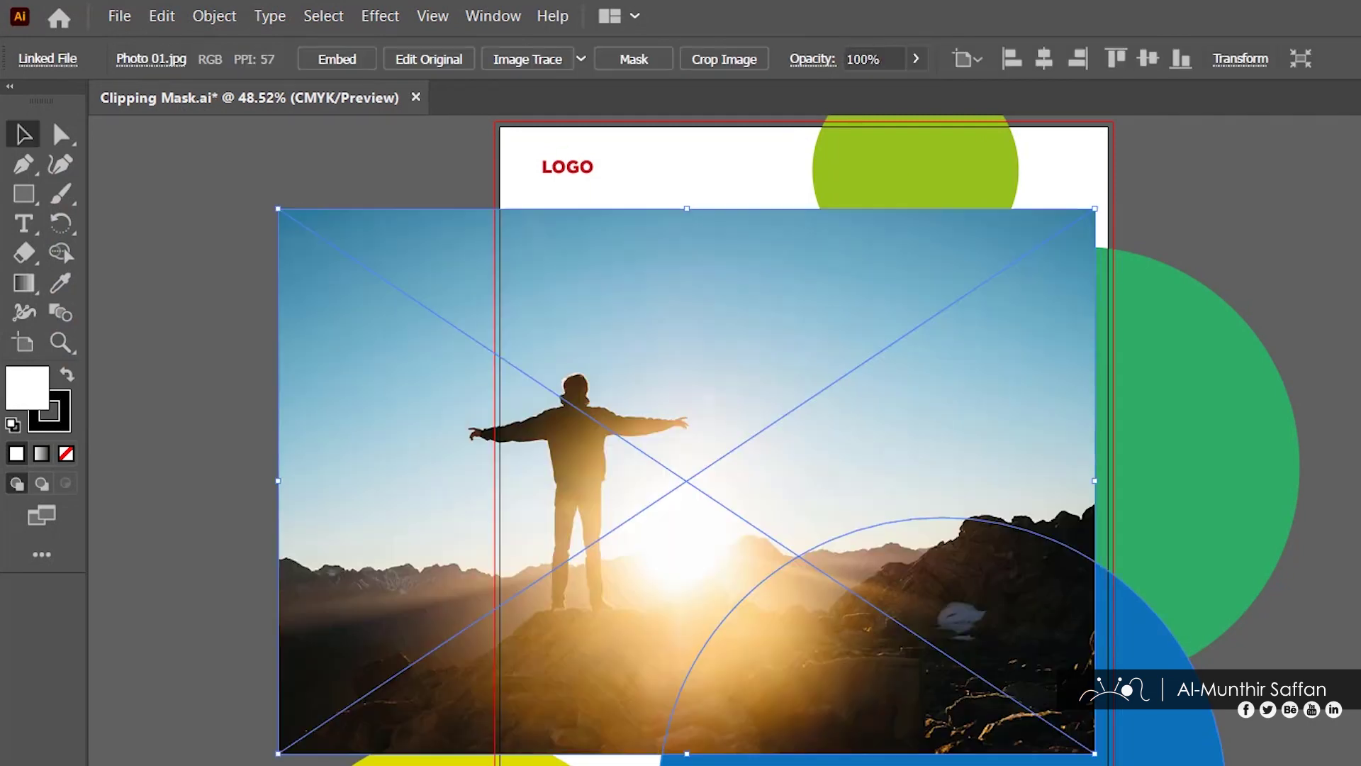
drag(634, 363, 686, 493)
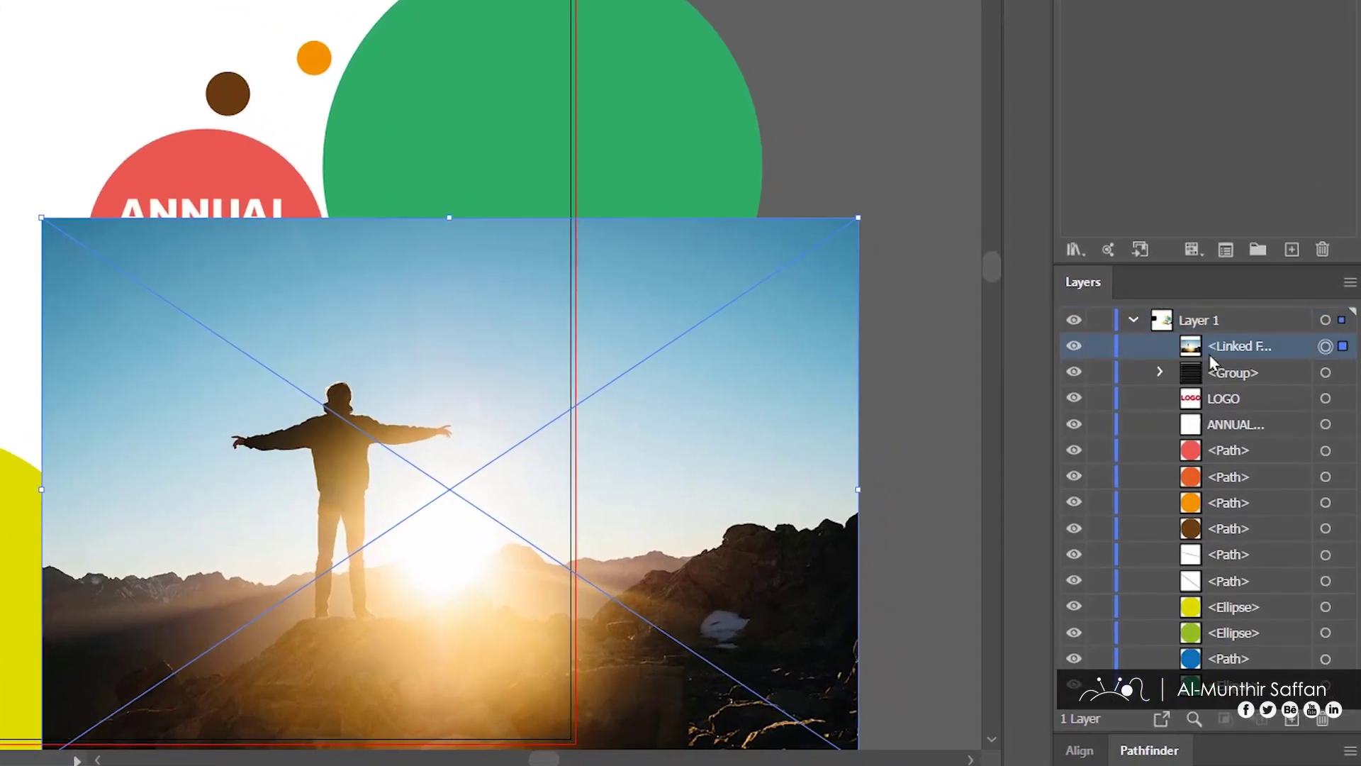
Step: Stack the sunrise photo directly under the big blue circle and clip it into that circle
drag(1213, 362, 1237, 670)
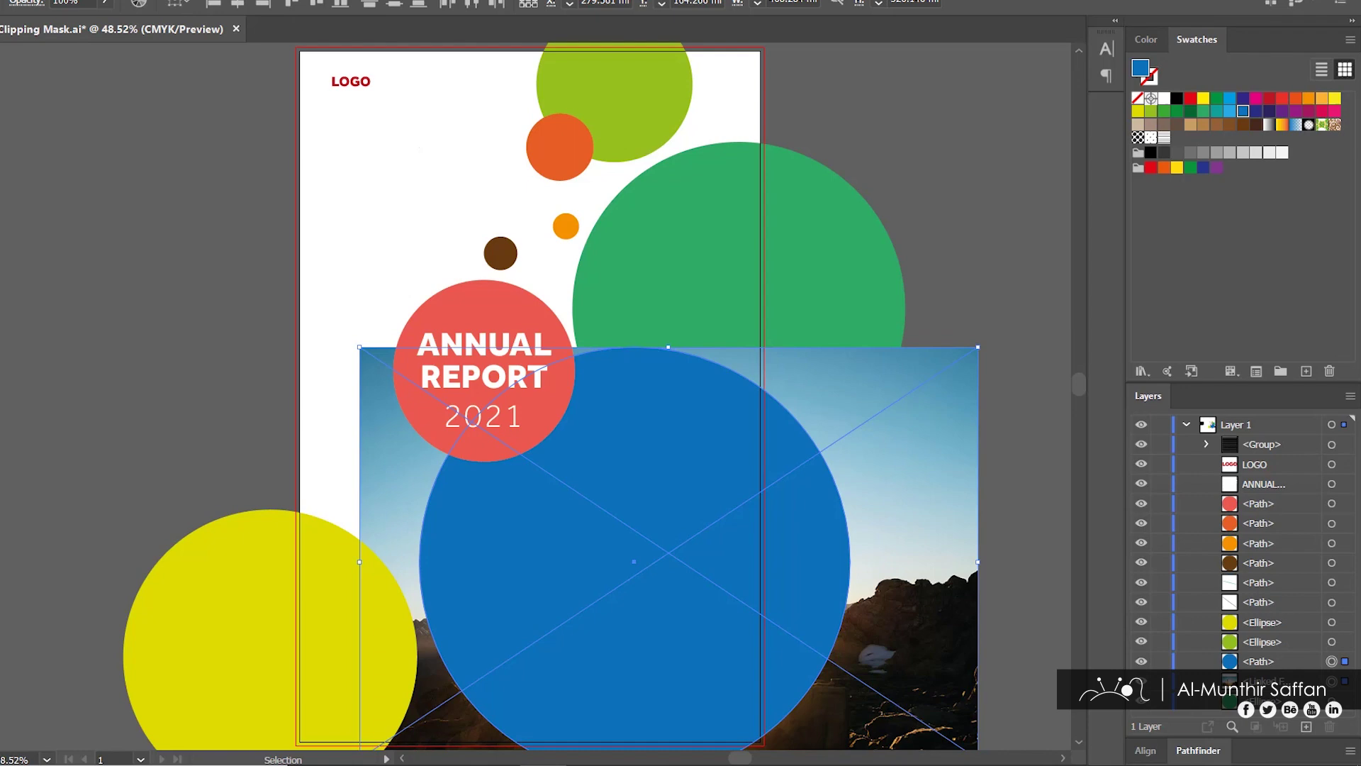
click(154, 12)
mouse_move(247, 537)
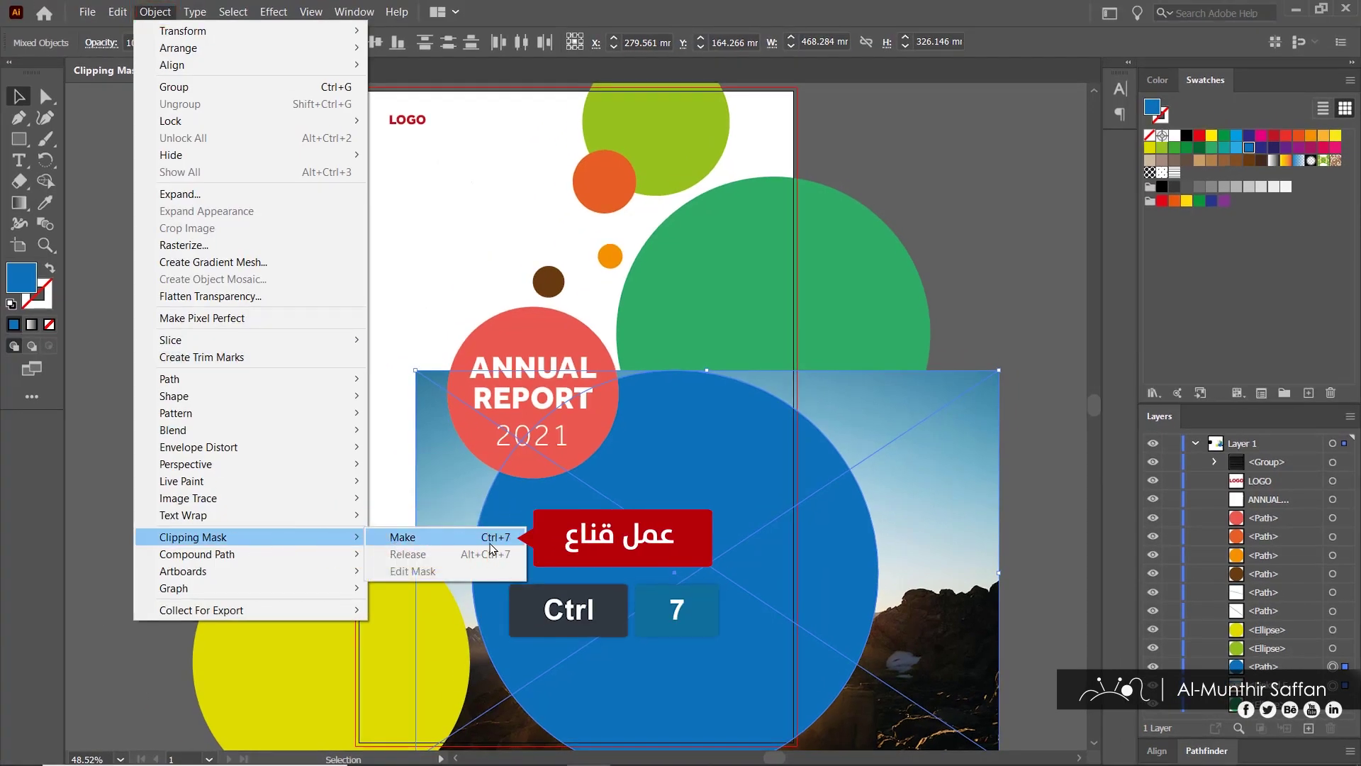
click(494, 544)
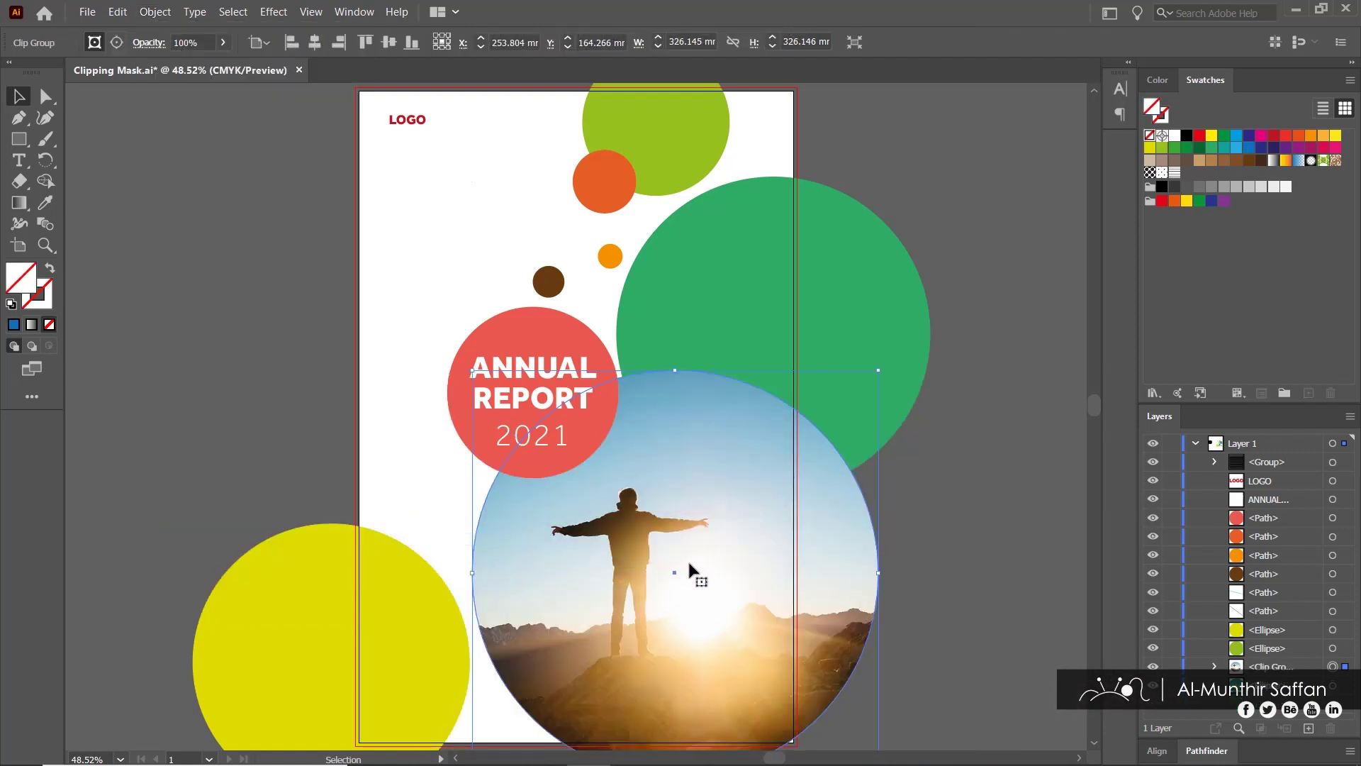
click(942, 509)
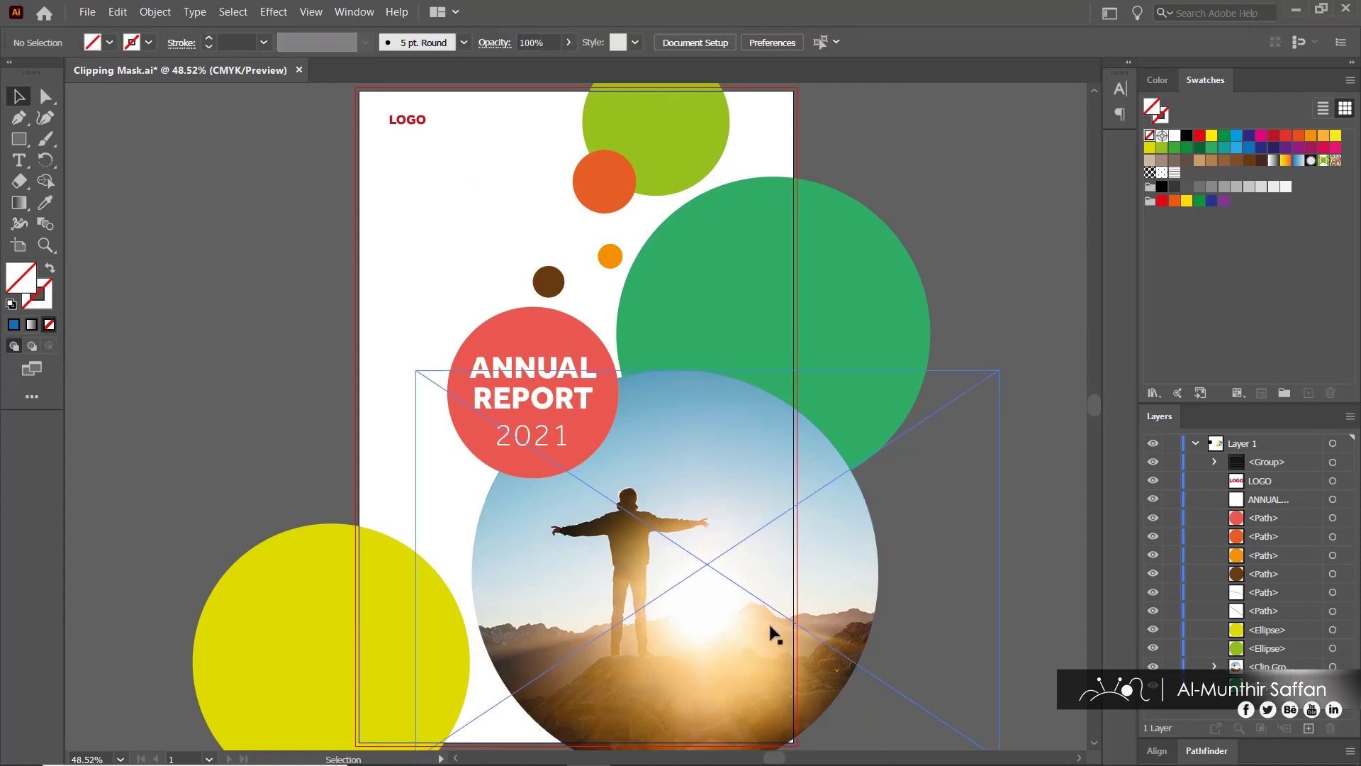
mouse_move(769, 629)
mouse_down()
mouse_move(750, 488)
mouse_move(844, 551)
mouse_up()
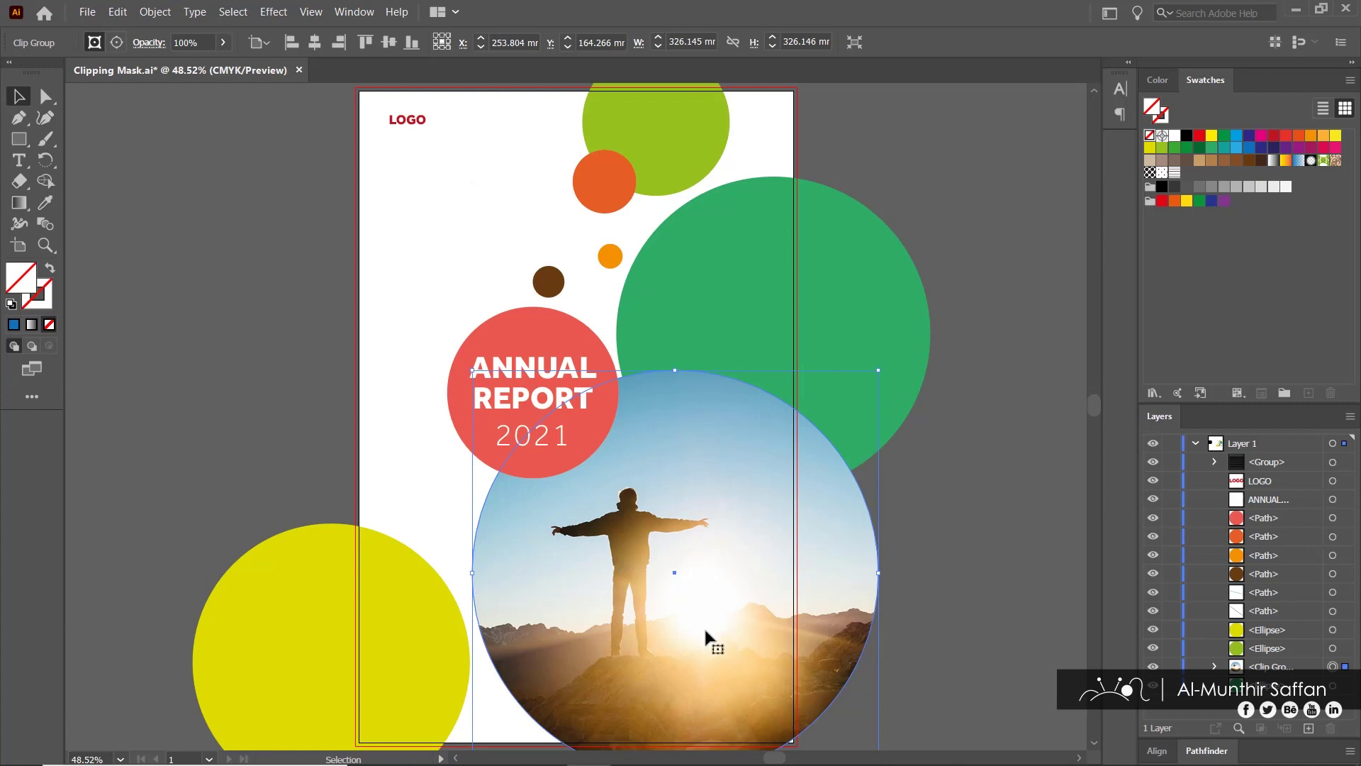
click(46, 99)
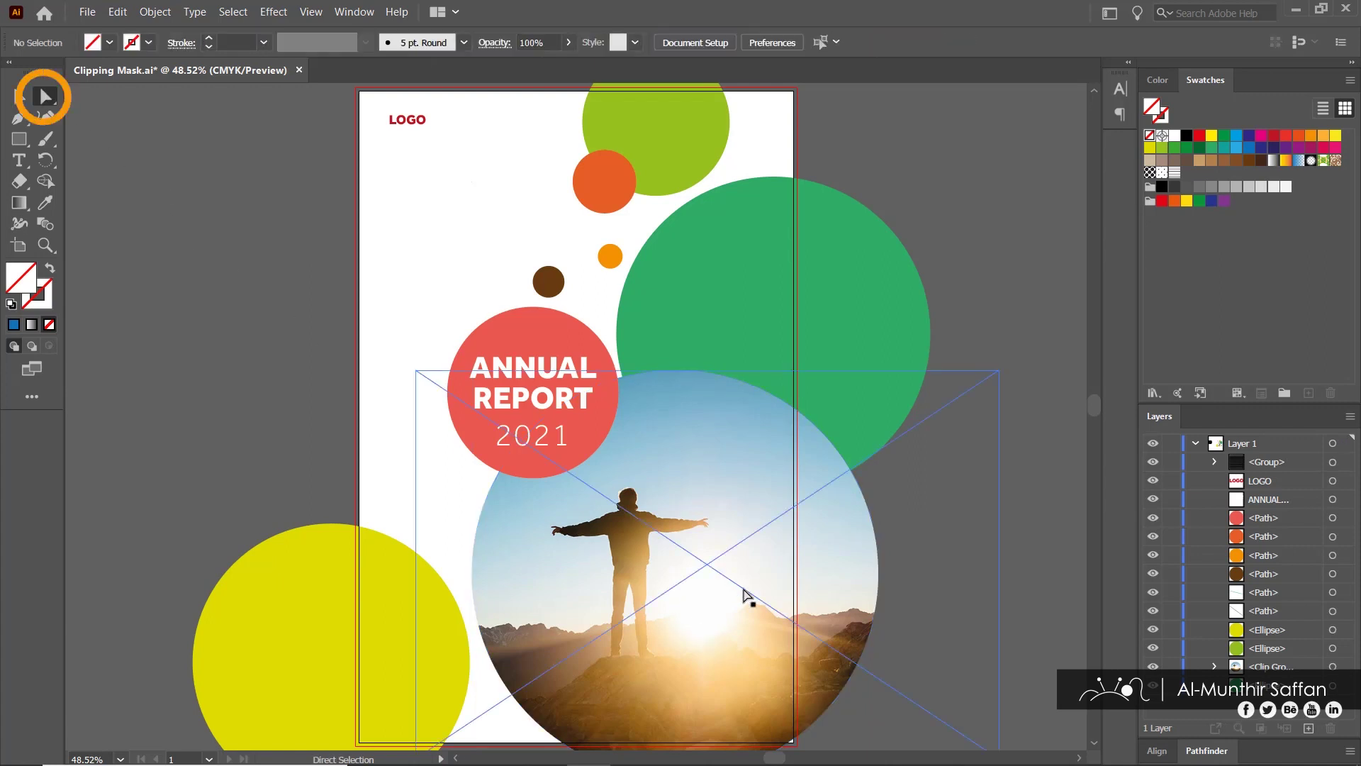
Step: Reposition the sunrise photo inside its circular mask so the figure sits centrally
drag(712, 604, 692, 592)
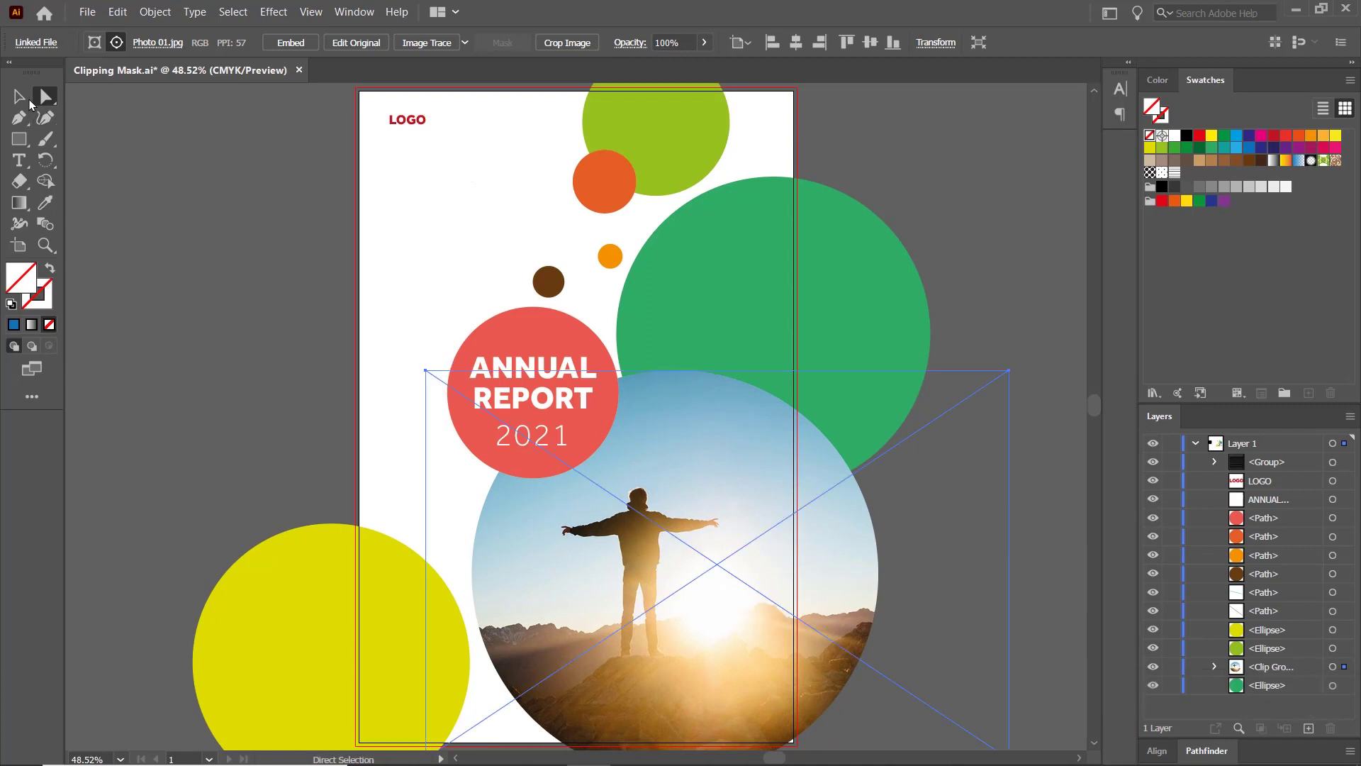
click(19, 97)
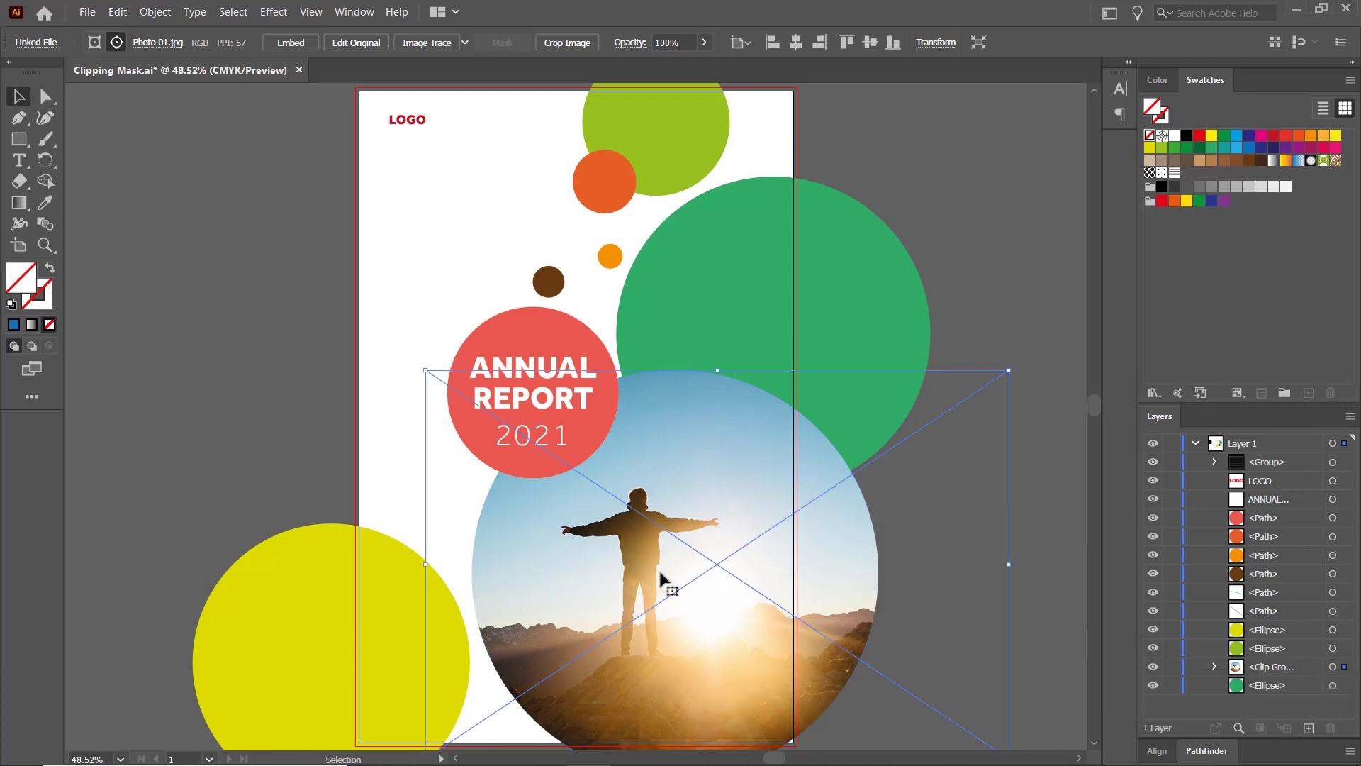
double_click(709, 508)
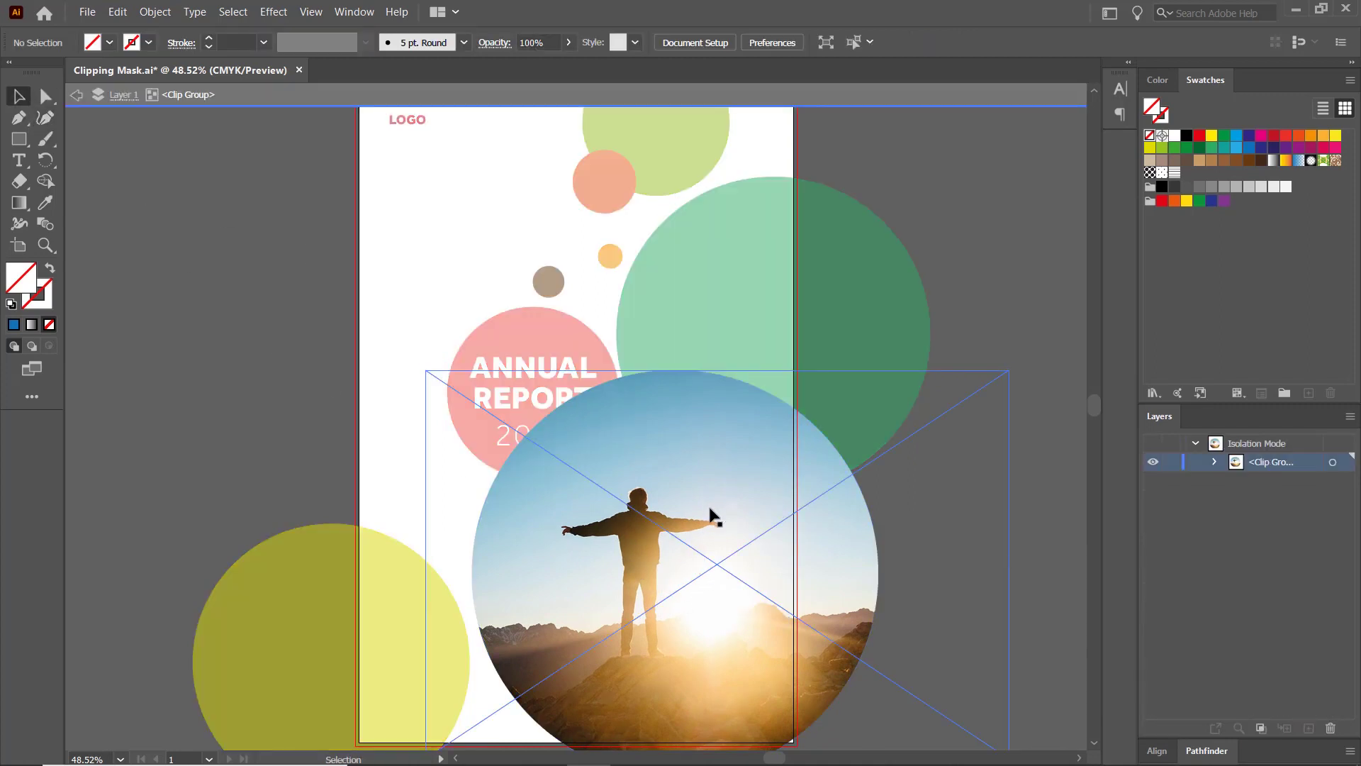
mouse_move(709, 507)
mouse_down()
mouse_move(709, 471)
mouse_move(722, 503)
mouse_move(737, 502)
mouse_up()
key(Escape)
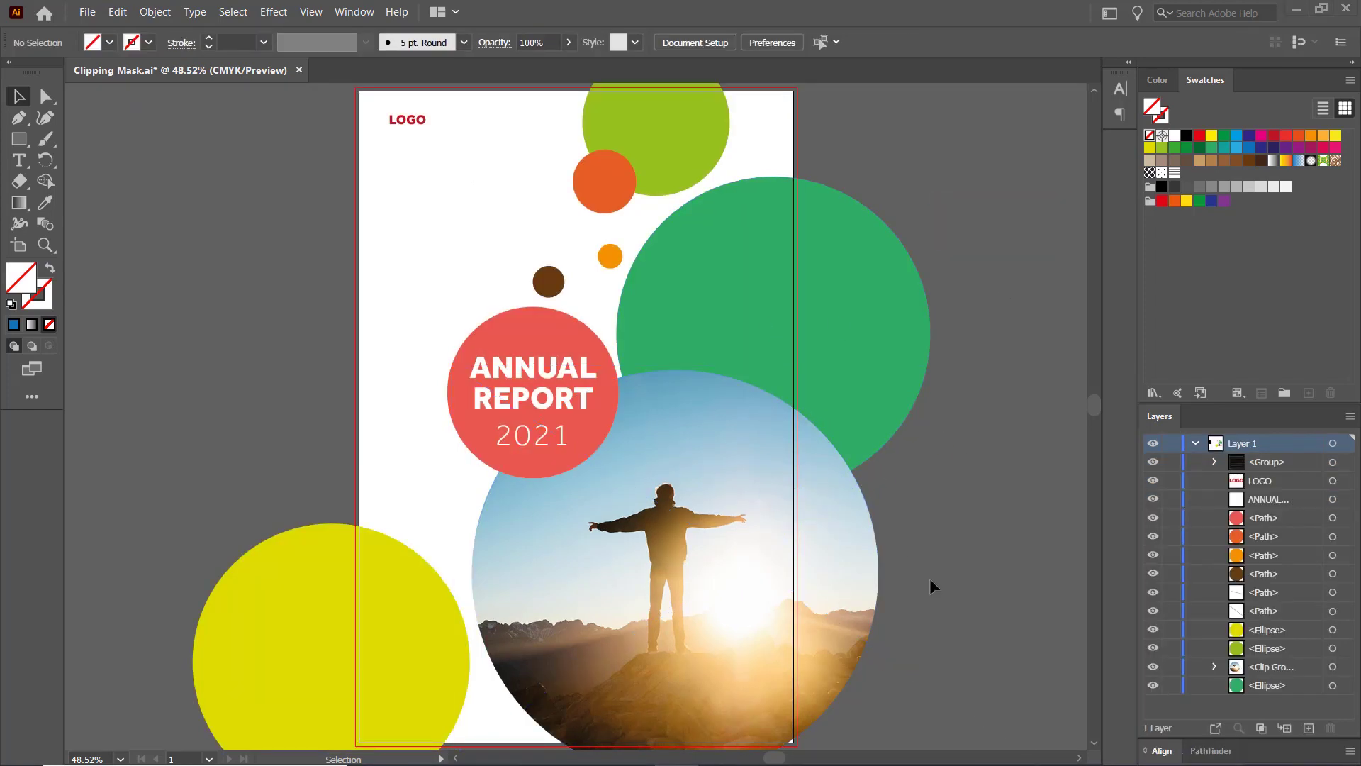
click(714, 483)
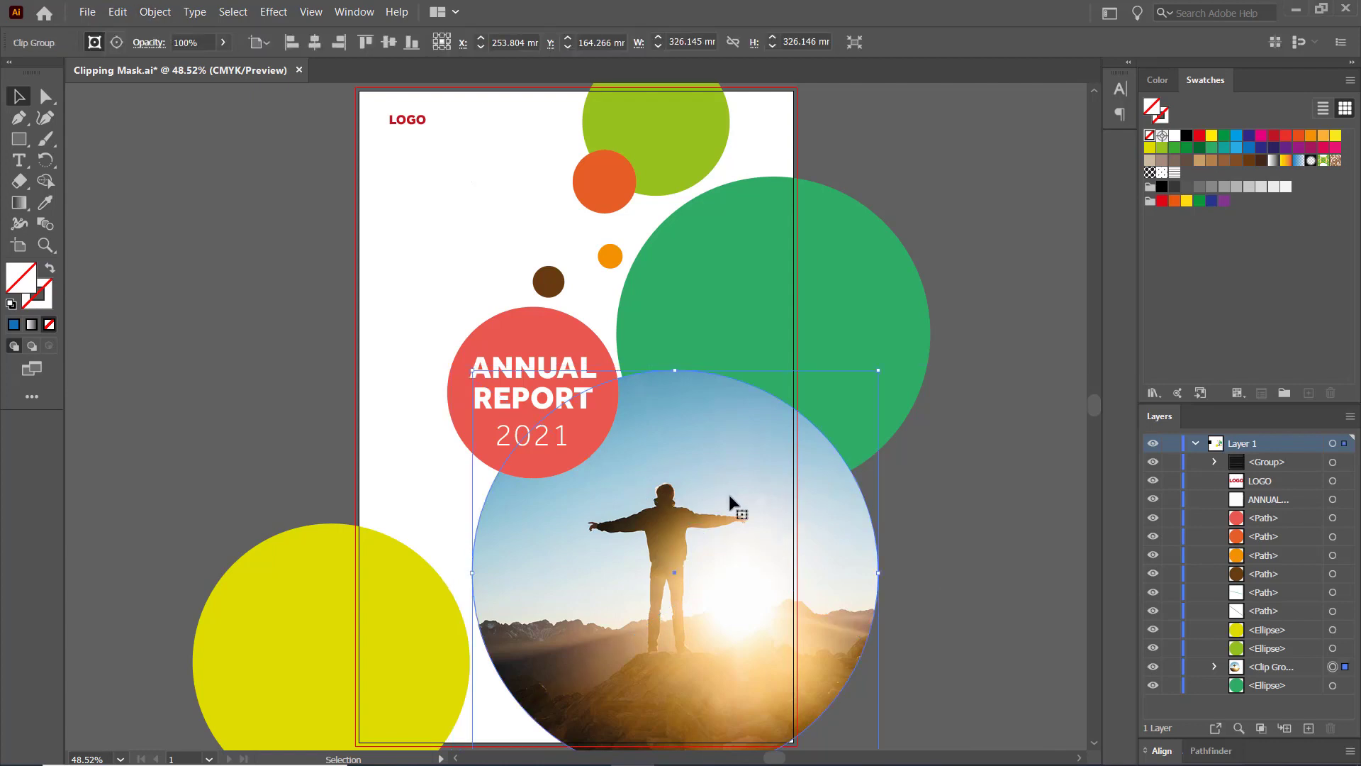
click(156, 12)
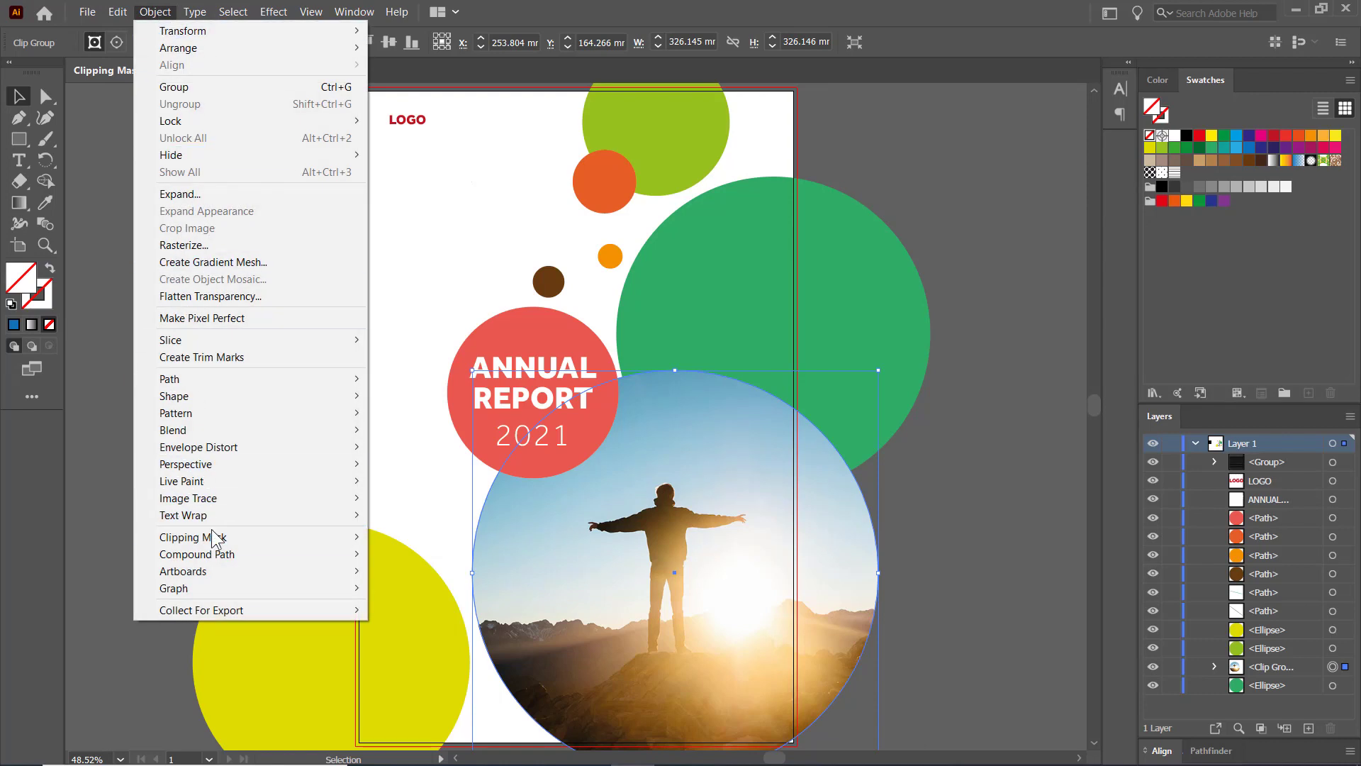
mouse_move(193, 538)
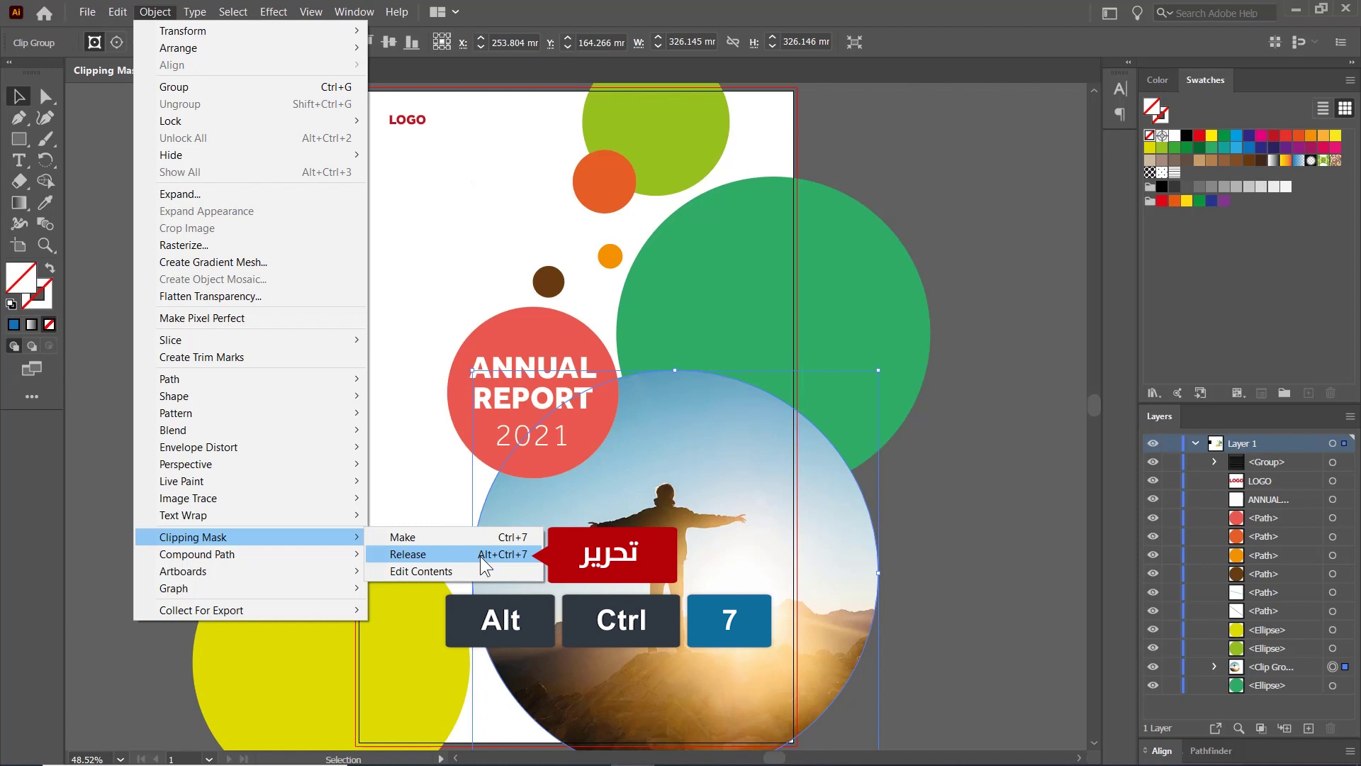
click(481, 555)
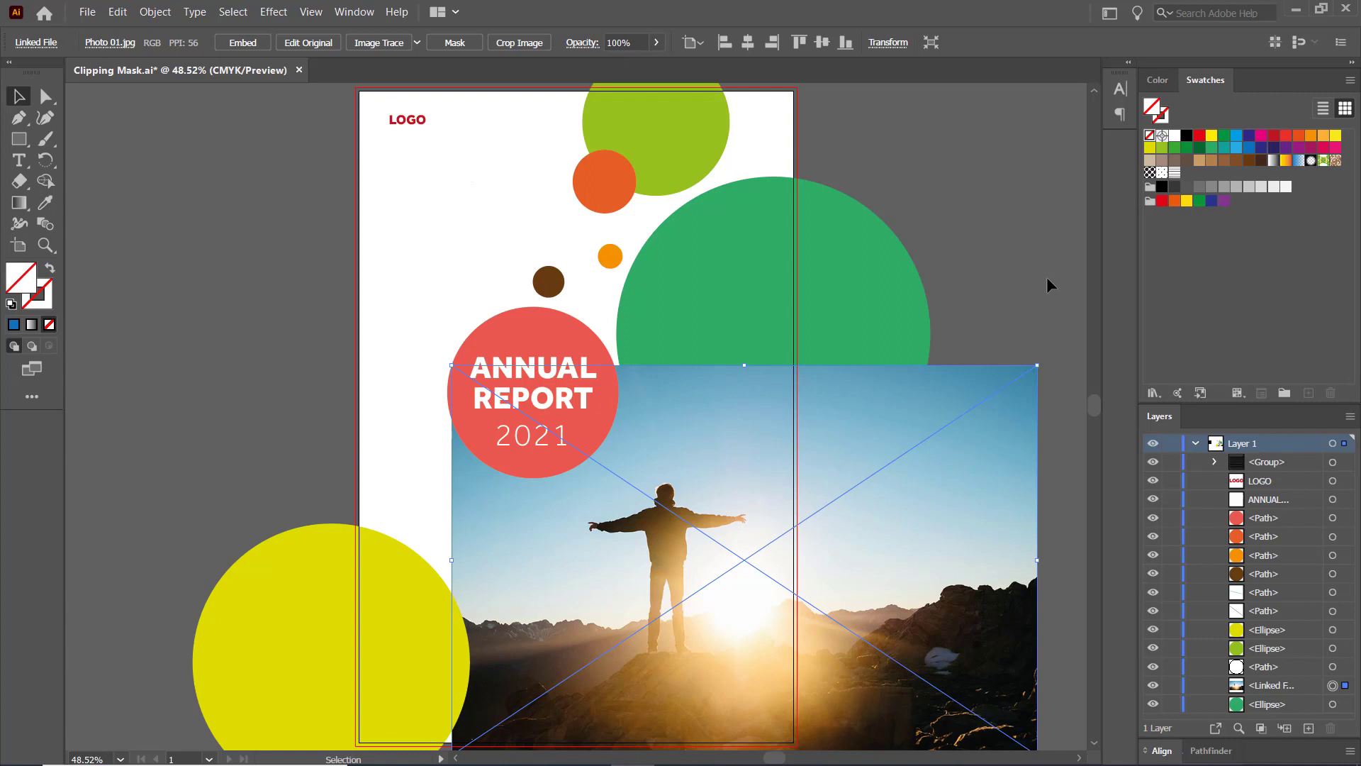
key(ctrl+7)
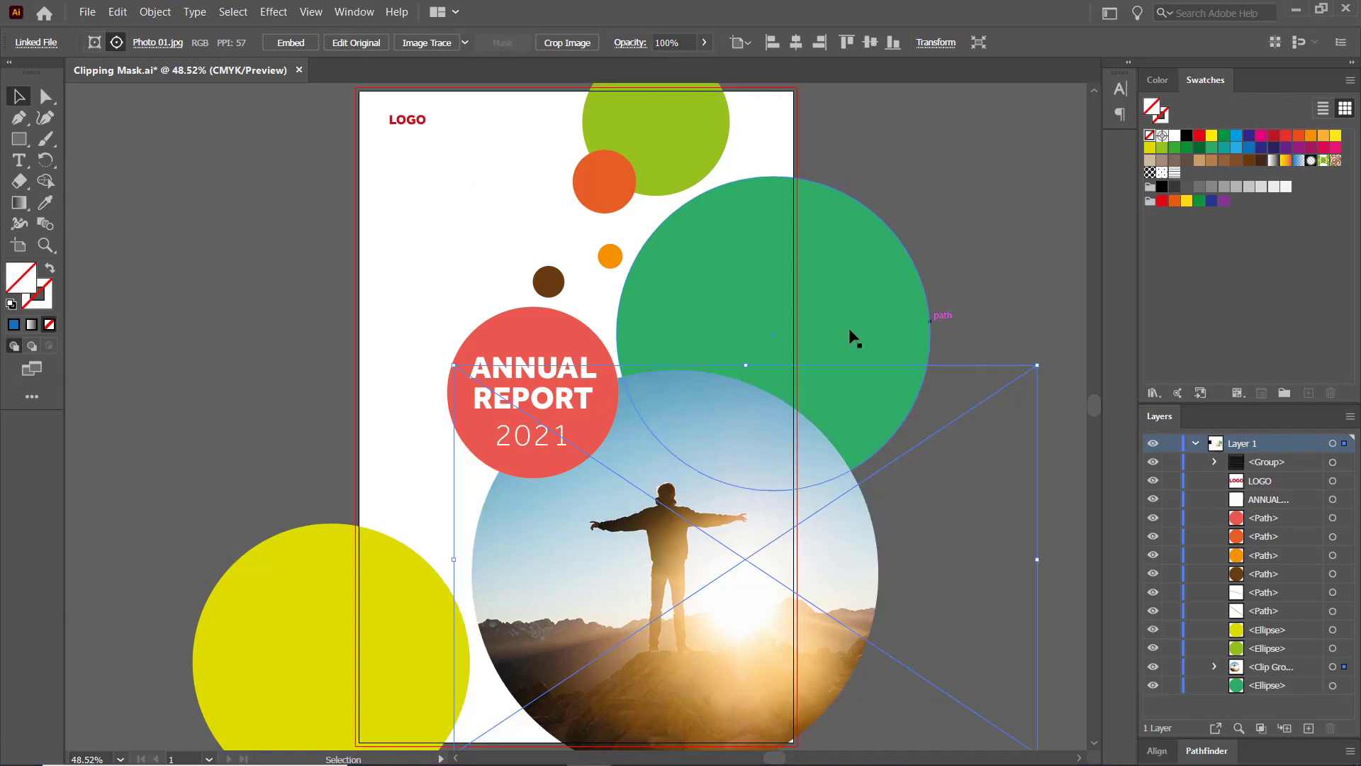
click(242, 400)
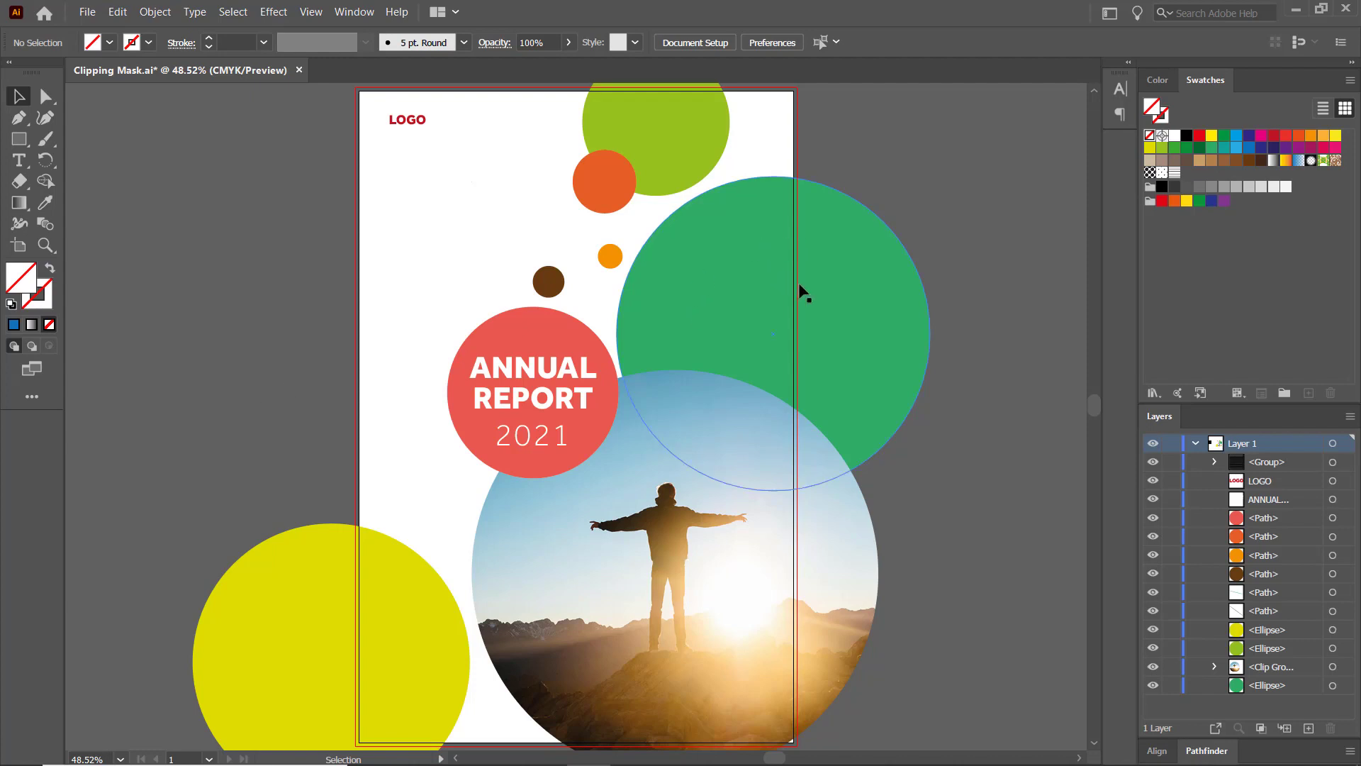
Step: Draw a 3 pt black horizontal line in the empty space right of the page
drag(851, 266, 425, 280)
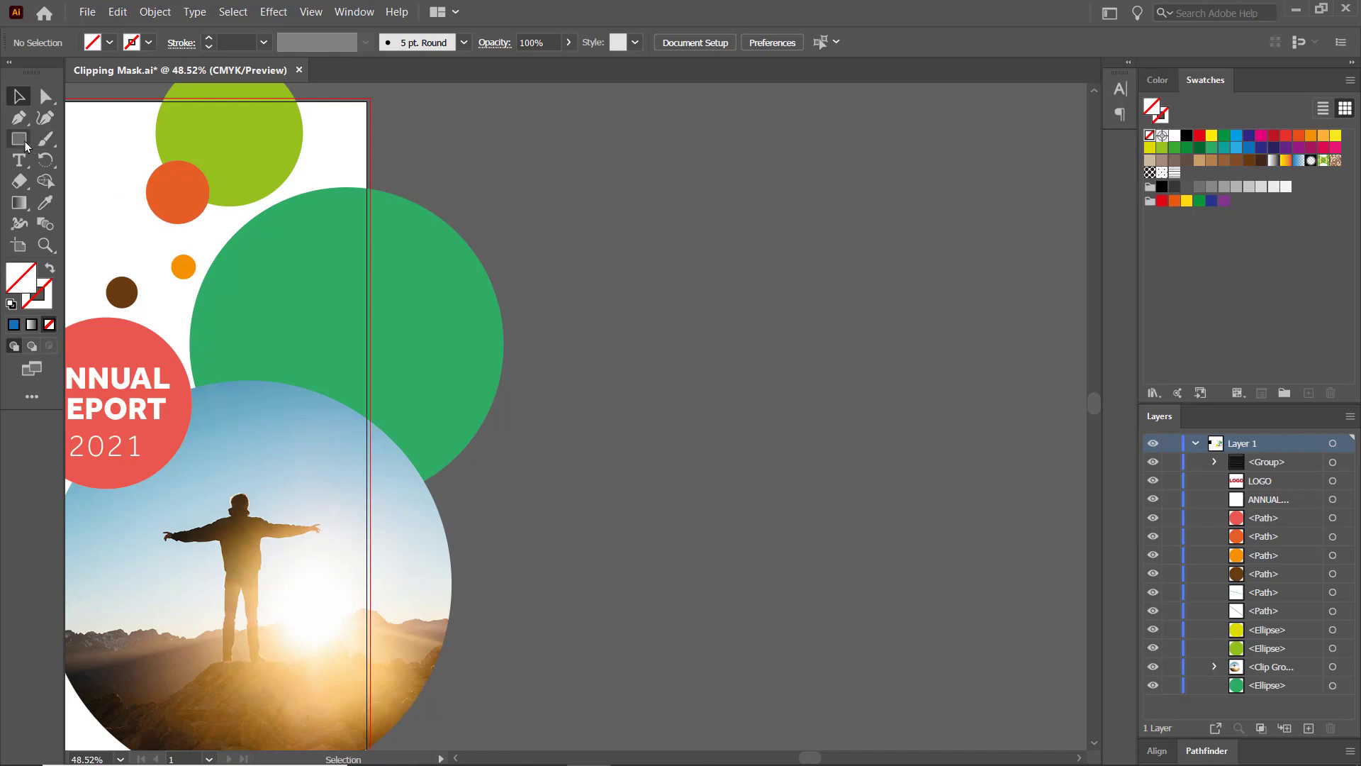
drag(26, 146, 57, 217)
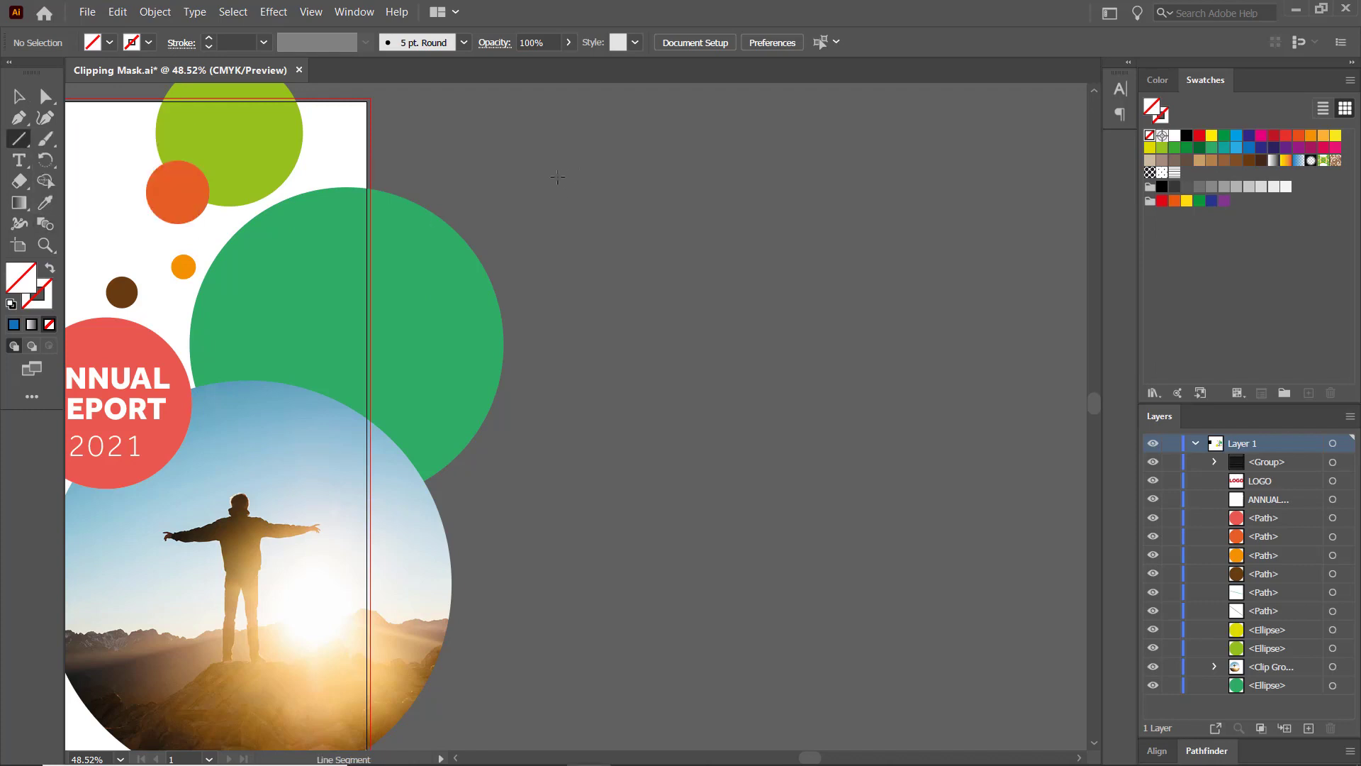
drag(557, 177, 837, 177)
click(210, 39)
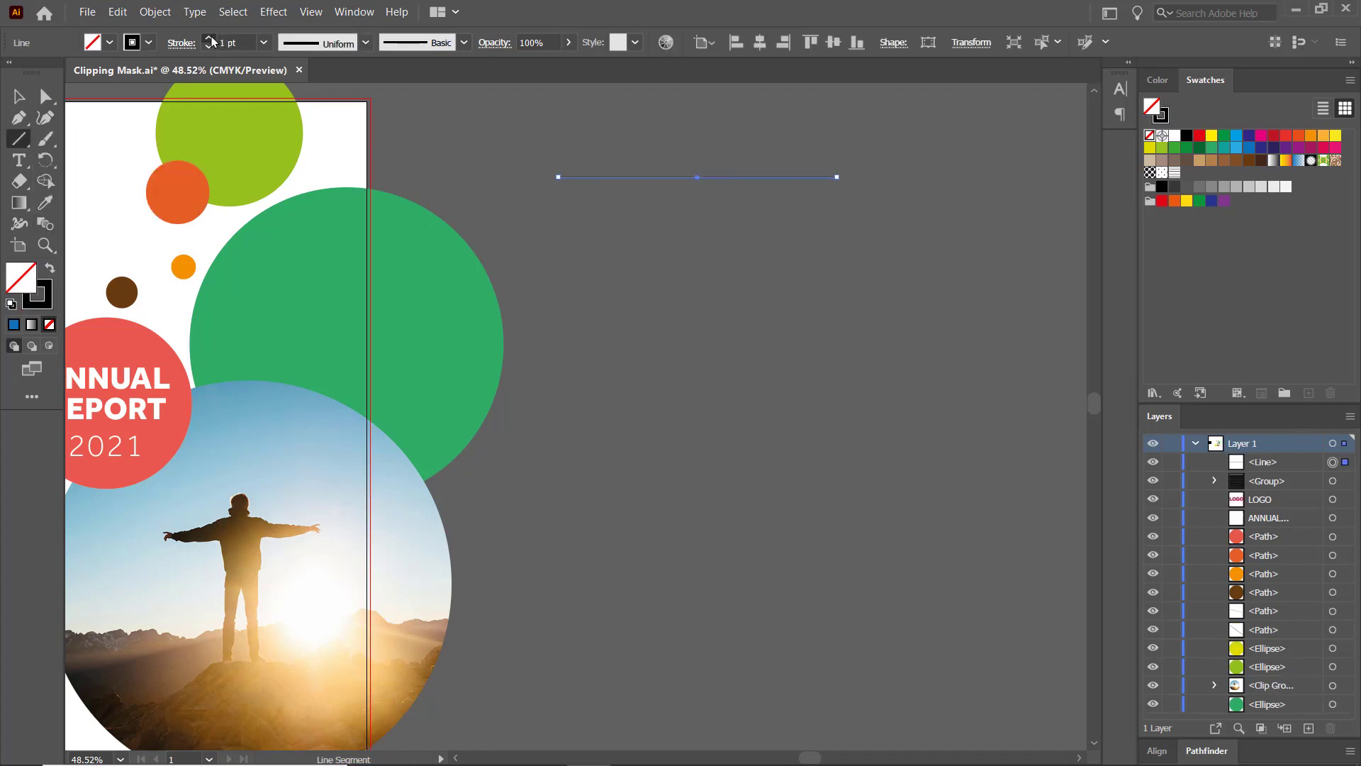
key(v)
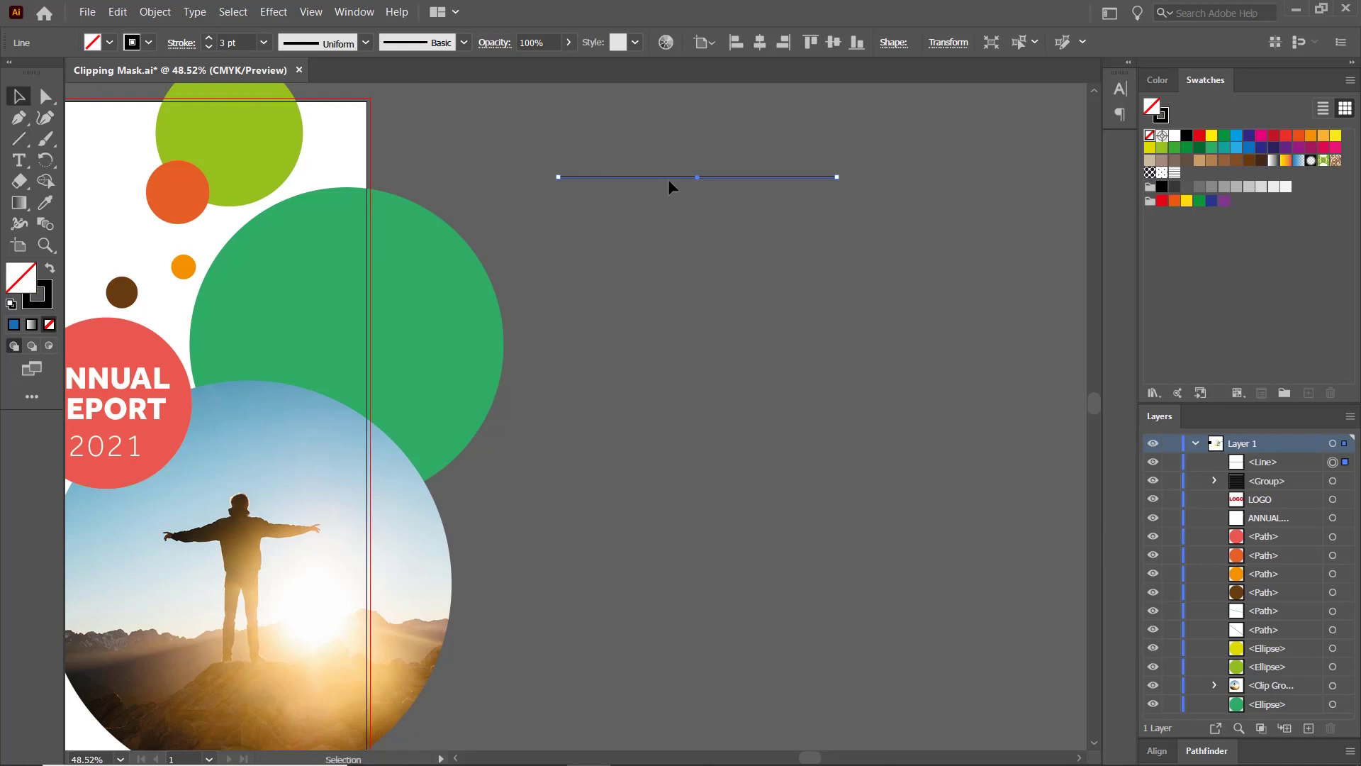
Step: Copy the line repeatedly at even spacing and group all the lines
drag(669, 181, 669, 187)
key(ctrl+d)
key(ctrl+d)
key(ctrl+d)
key(ctrl+d)
key(ctrl+d)
key(ctrl+d)
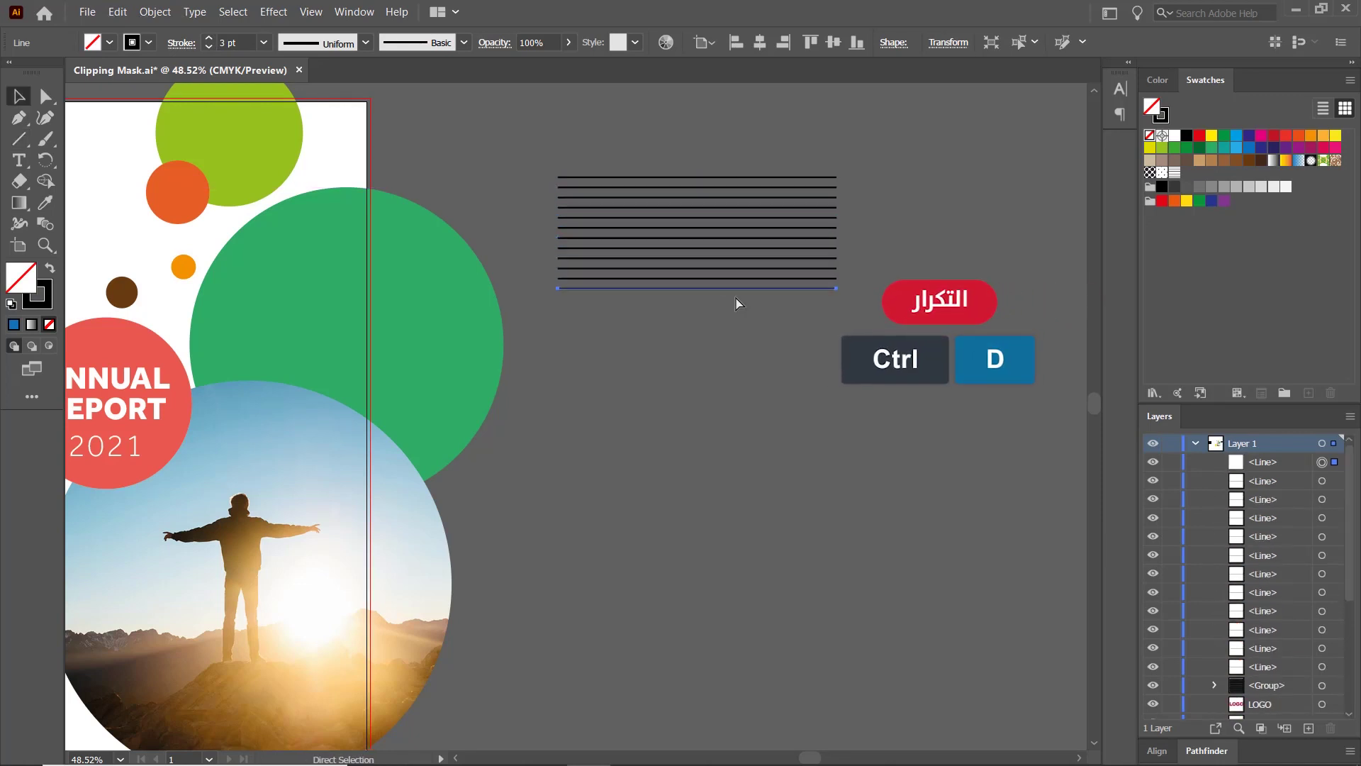
key(ctrl+d)
key(ctrl+d)
key(ctrl+d)
key(ctrl+d)
key(ctrl+d)
key(ctrl+d)
key(ctrl+d)
key(ctrl+d)
key(ctrl+d)
key(ctrl+d)
key(ctrl+d)
key(ctrl+d)
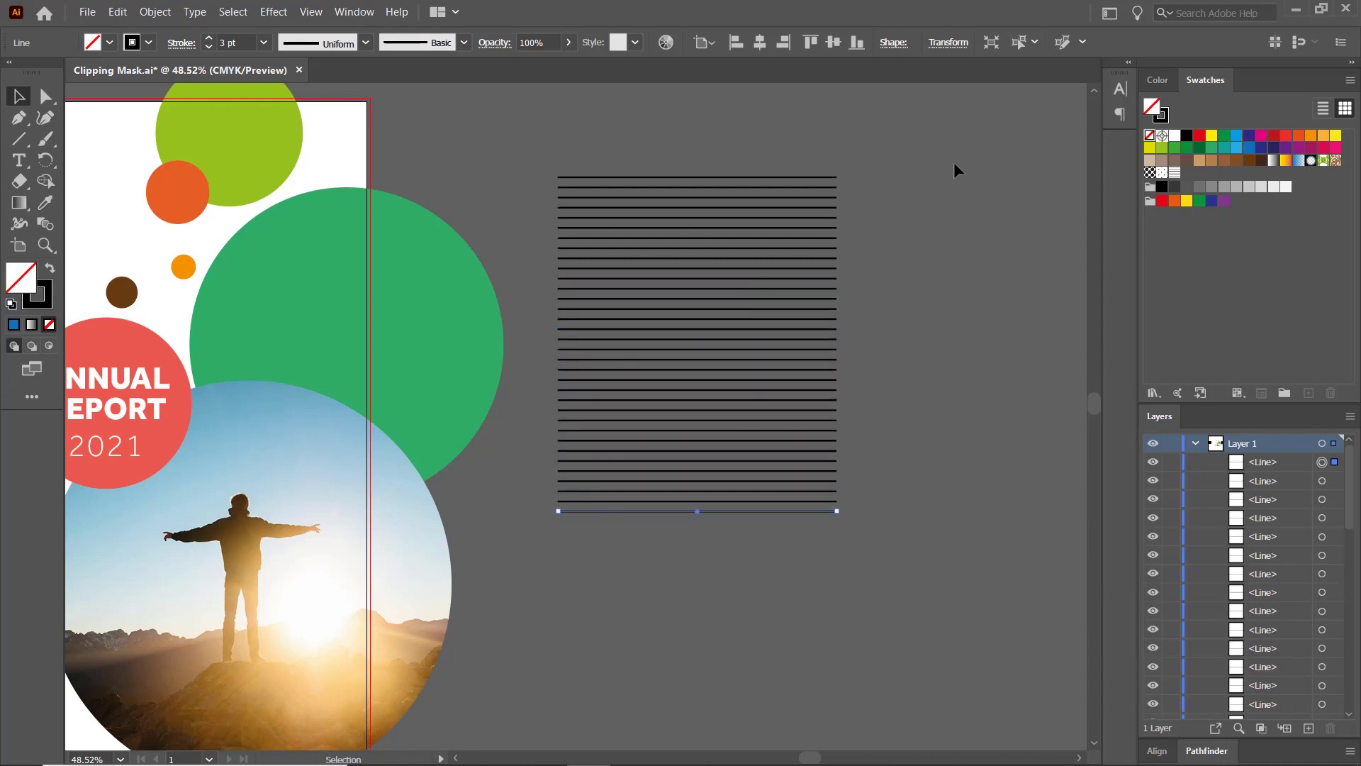
key(ctrl+a)
key(a)
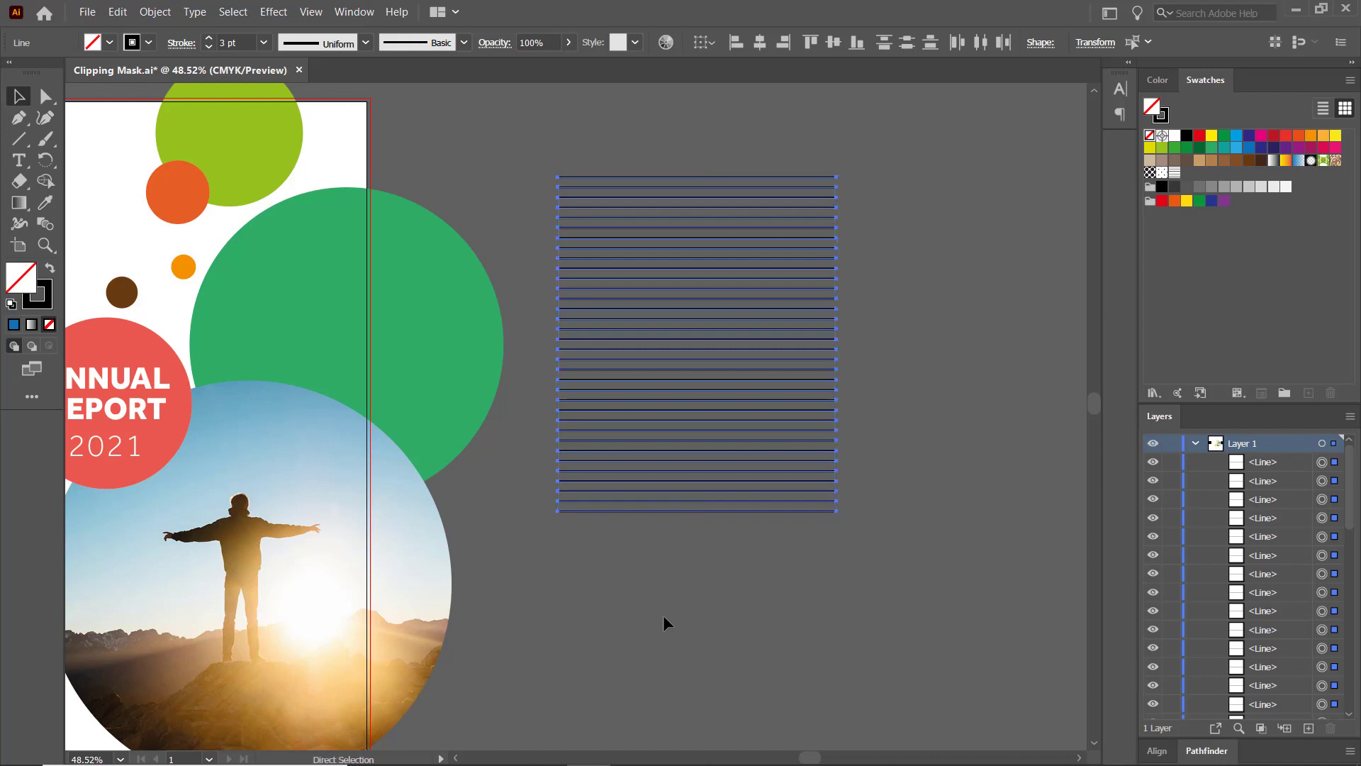
key(ctrl+g)
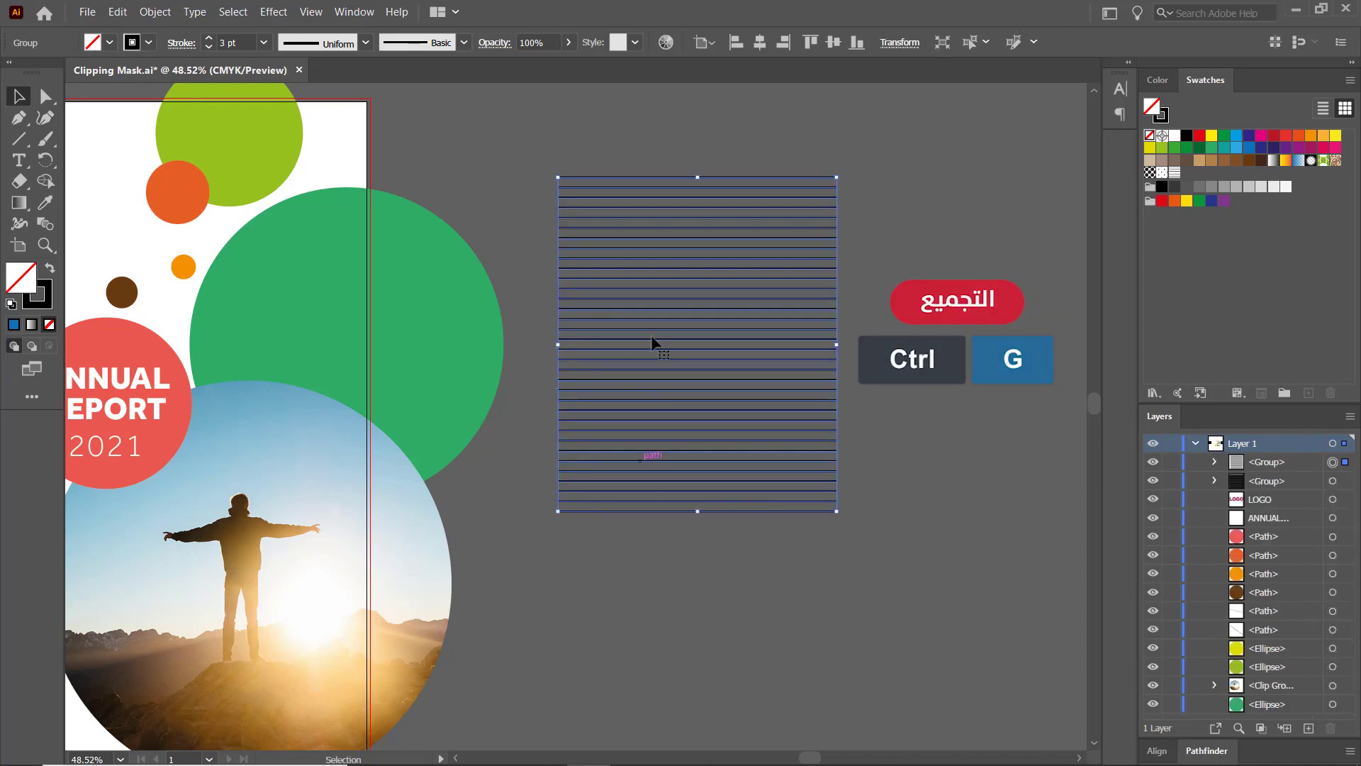
Step: Move and widen the line group over the cover, then send it back behind the green circle
drag(603, 344, 276, 328)
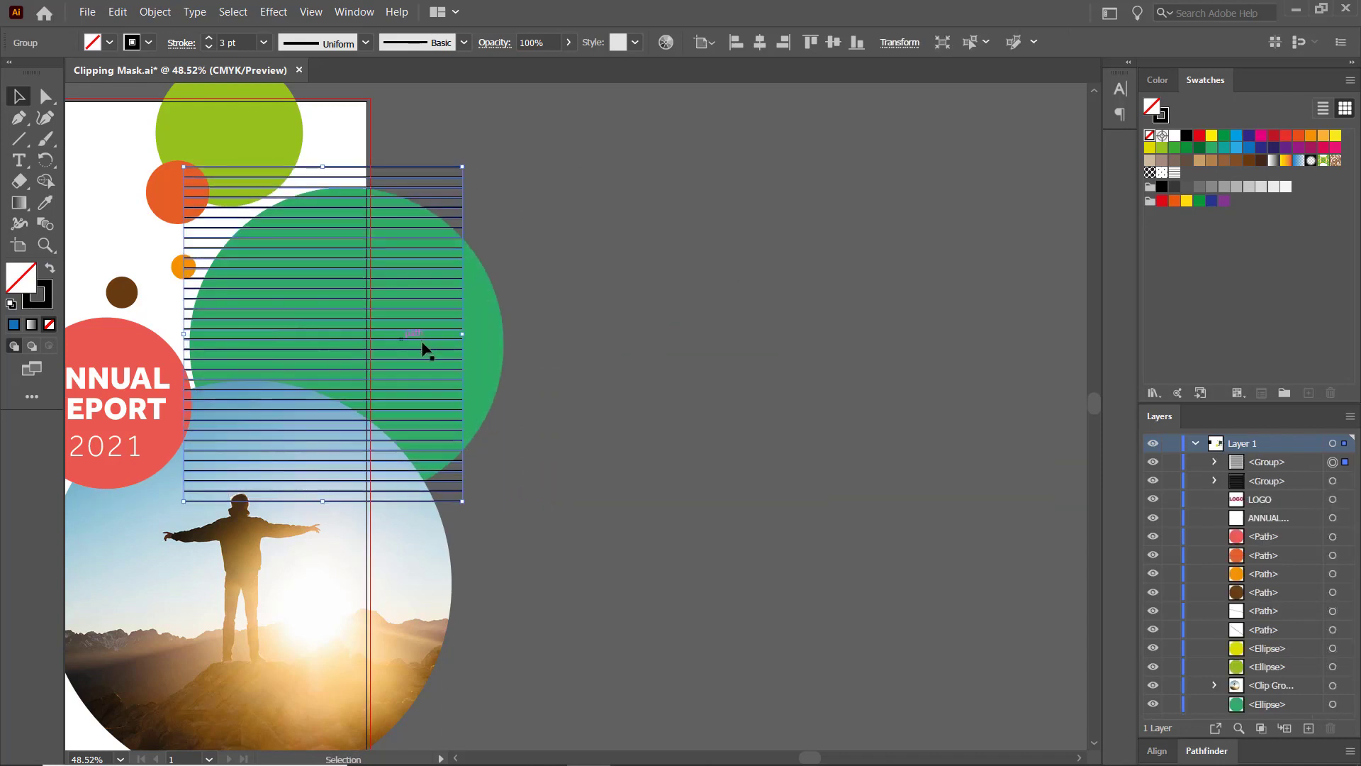
drag(464, 336, 525, 336)
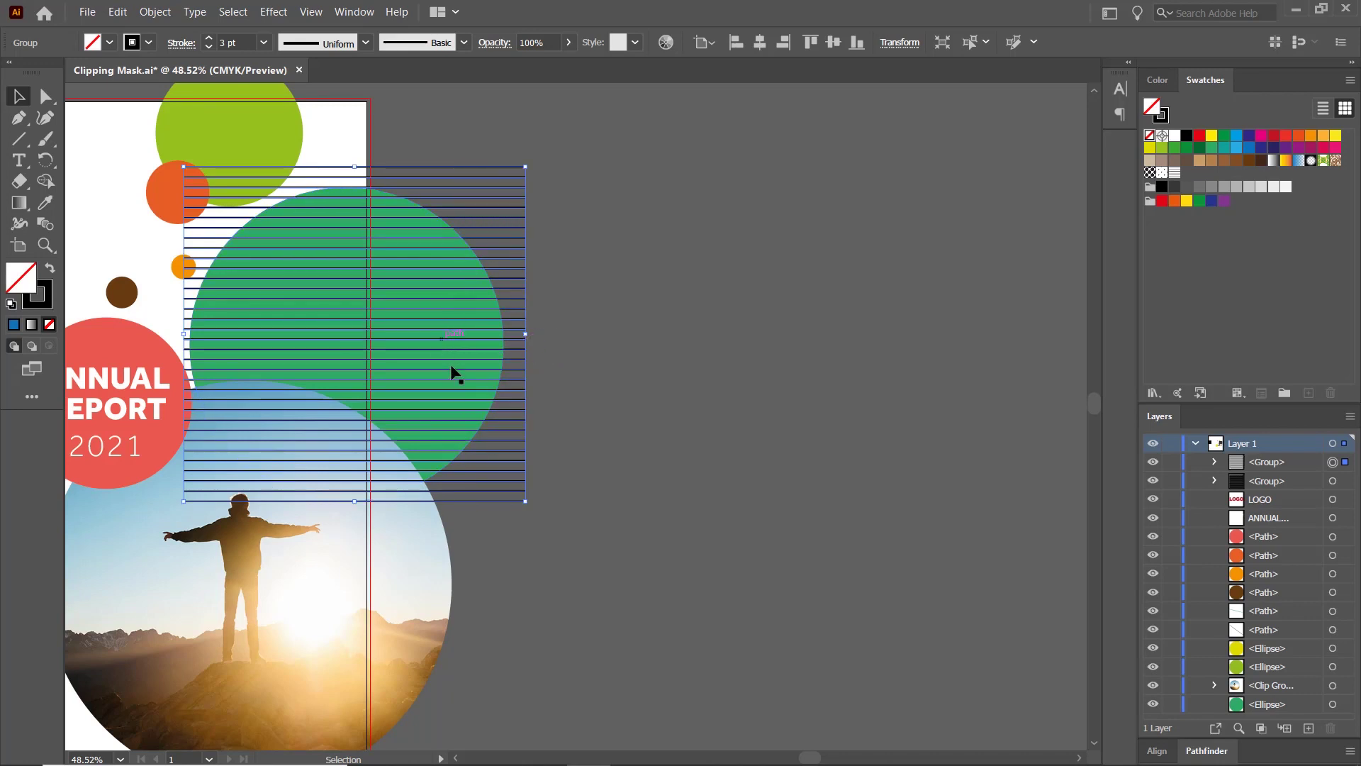
key(ctrl+bracketleft)
key(ctrl+bracketleft)
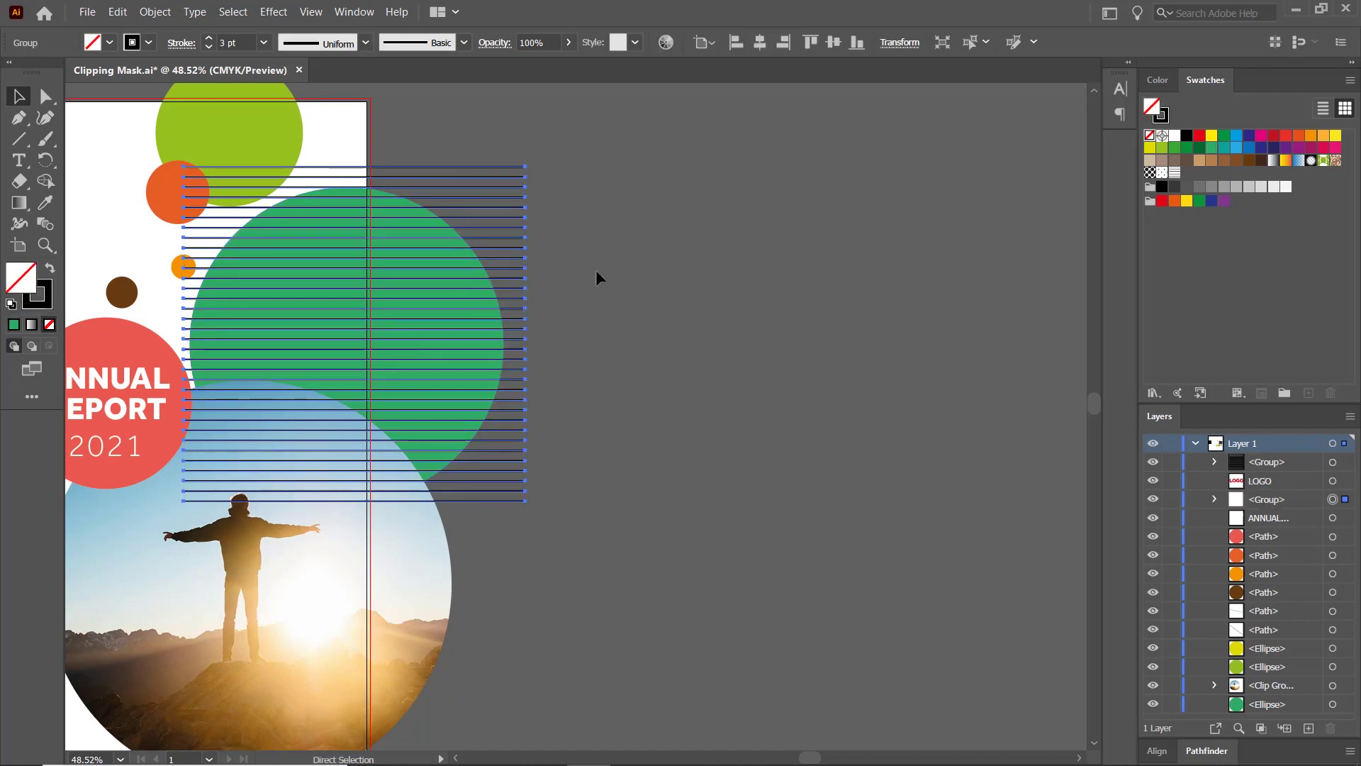
key(ctrl+bracketleft)
key(ctrl+bracketleft)
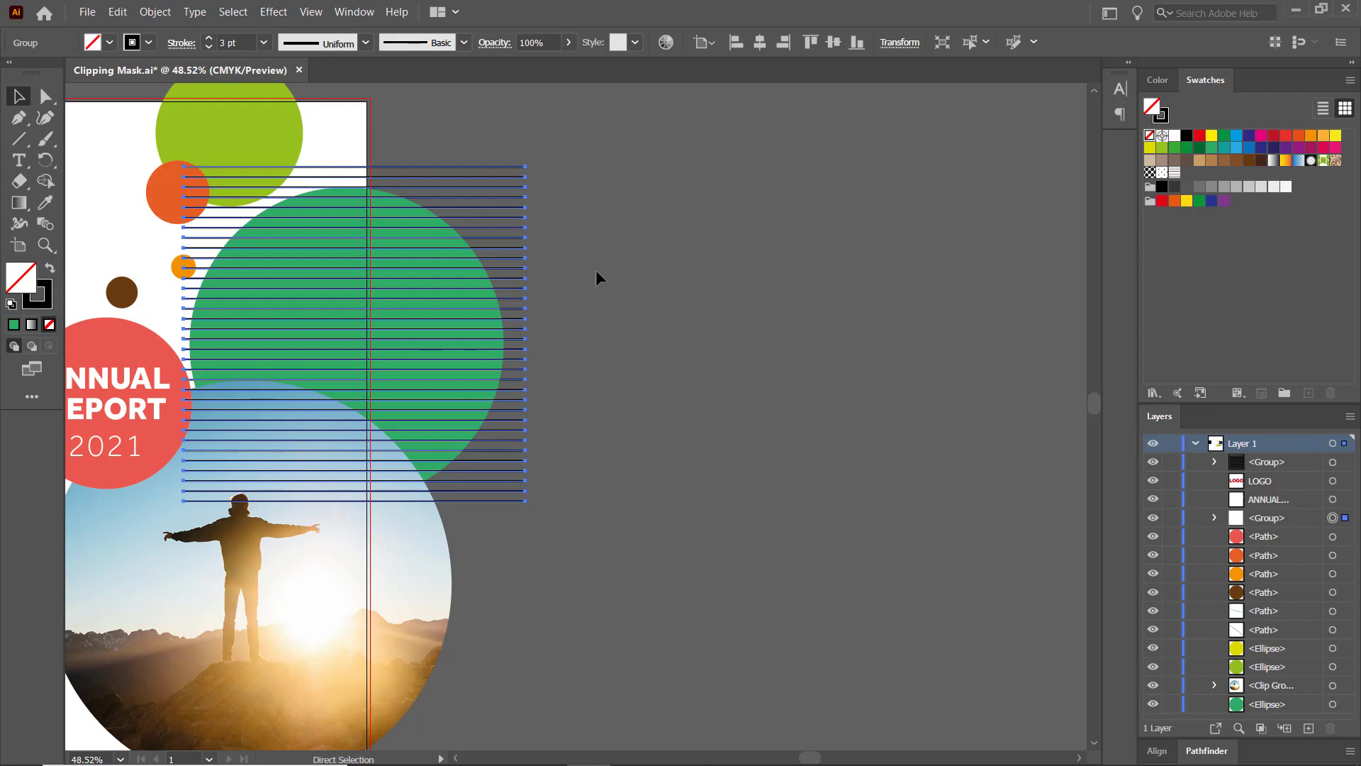
key(ctrl+bracketleft)
key(ctrl+bracketleft)
key(ctrl+bracketleft)
key(ctrl+bracketleft)
key(ctrl+bracketleft)
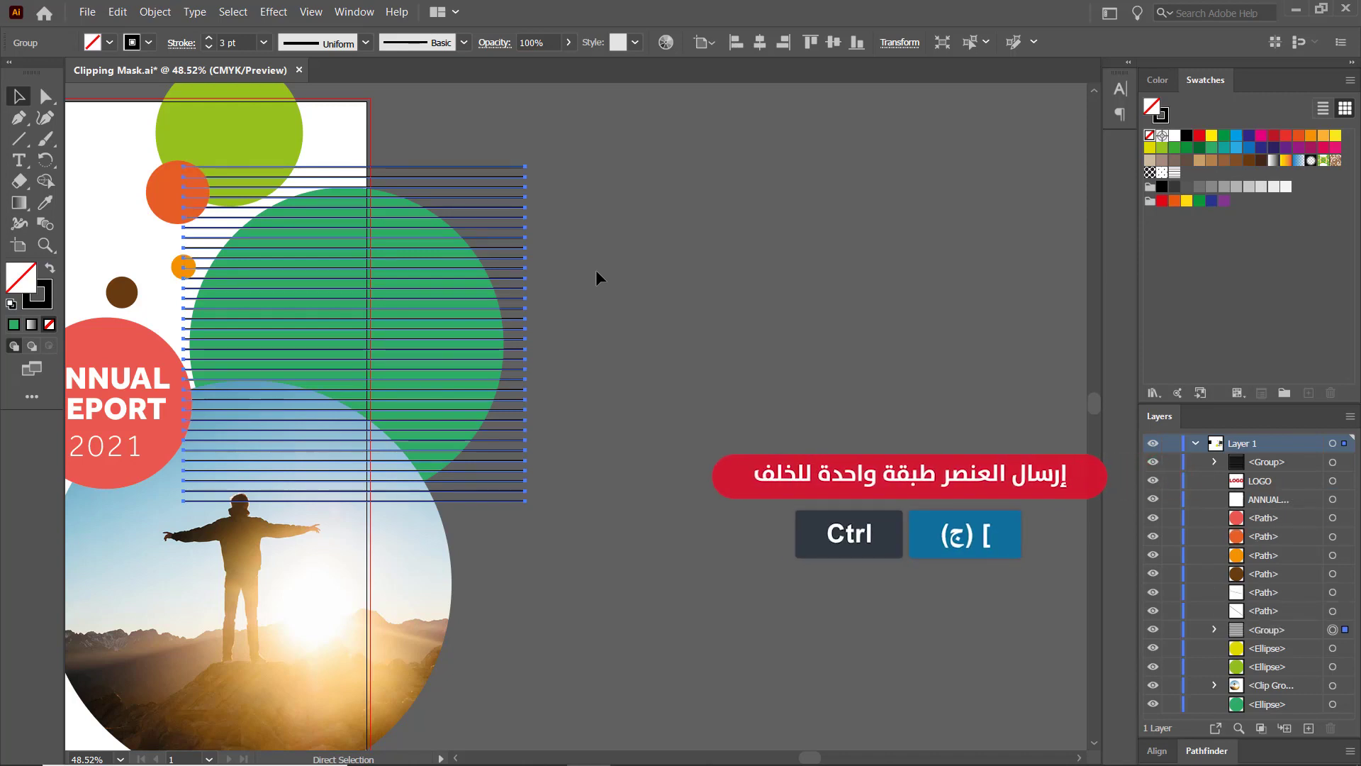
key(ctrl+bracketleft)
key(ctrl+bracketleft)
key(ctrl+bracketleft)
key(ctrl+bracketleft)
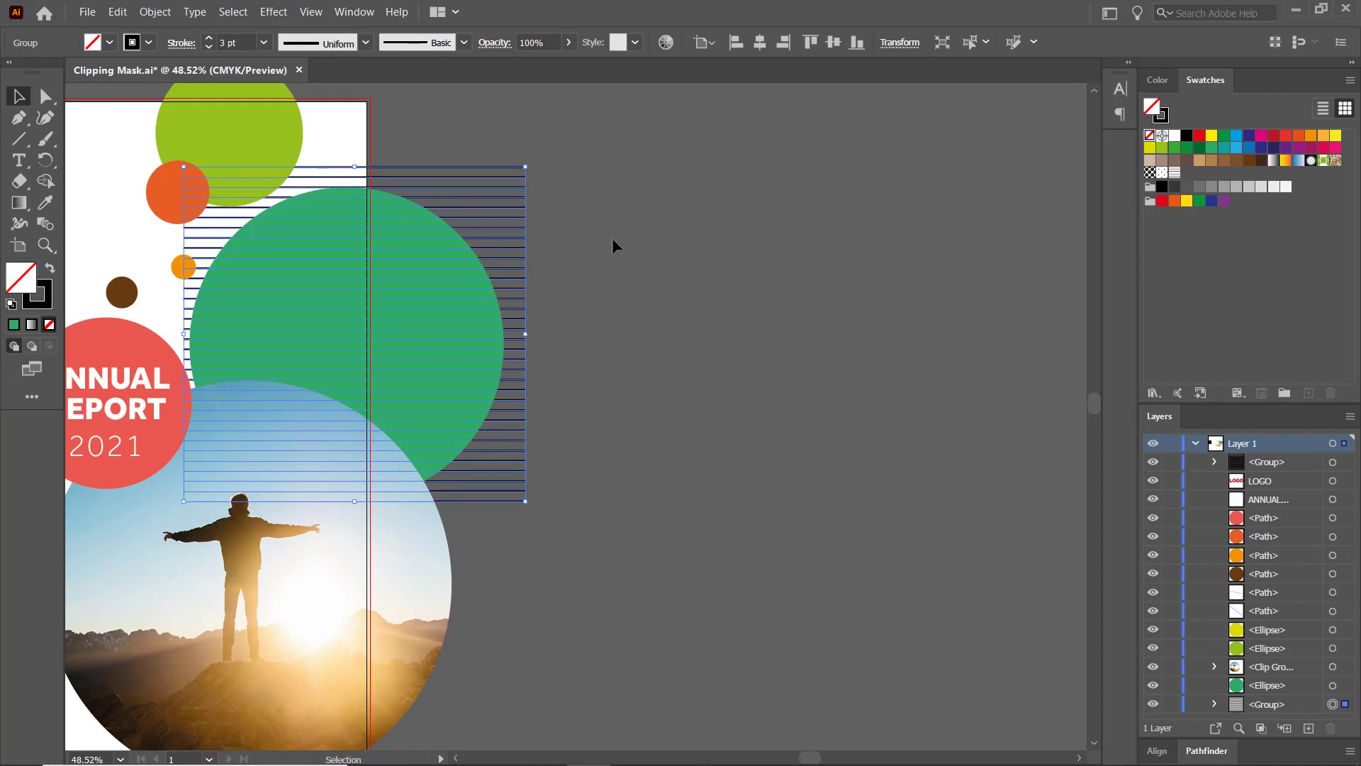
Step: Clip the horizontal line group to the green circle to form a striped disc
shift+click(410, 345)
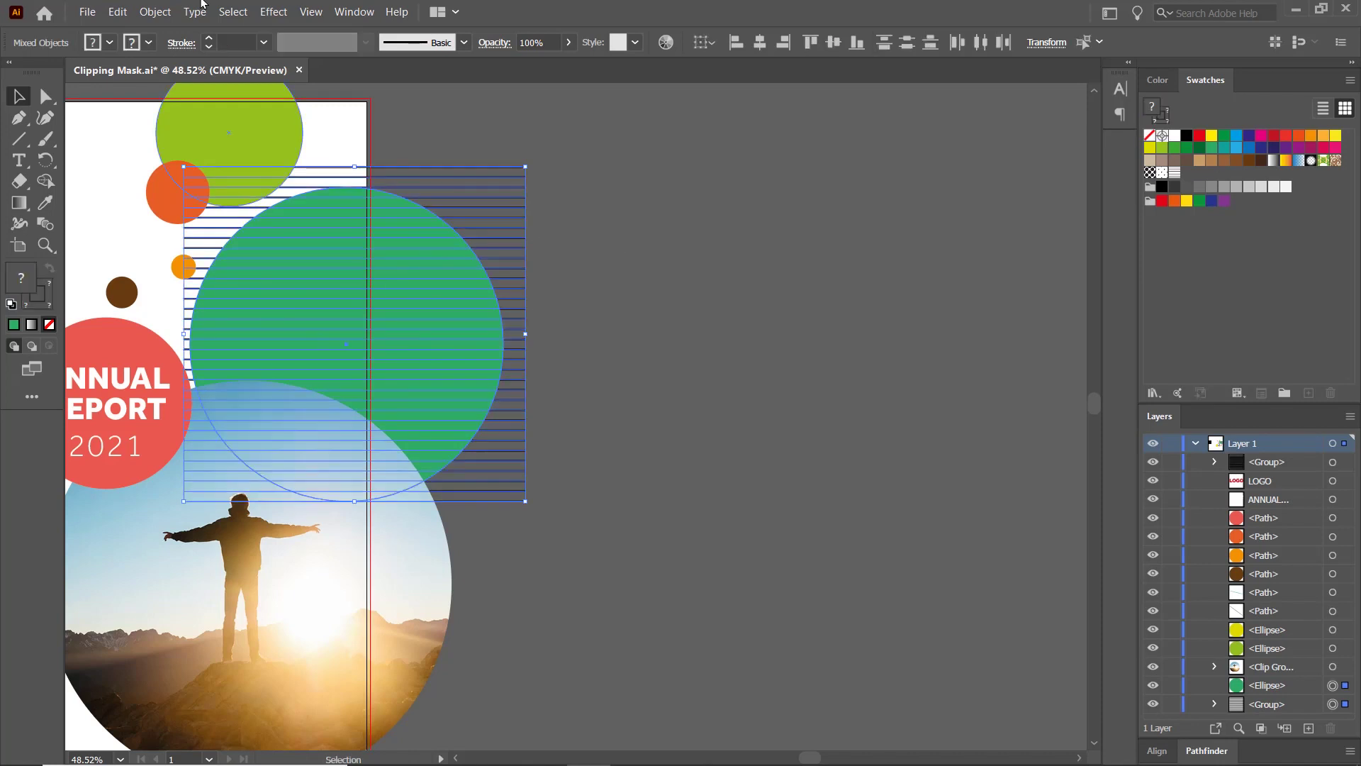
click(155, 12)
mouse_move(193, 538)
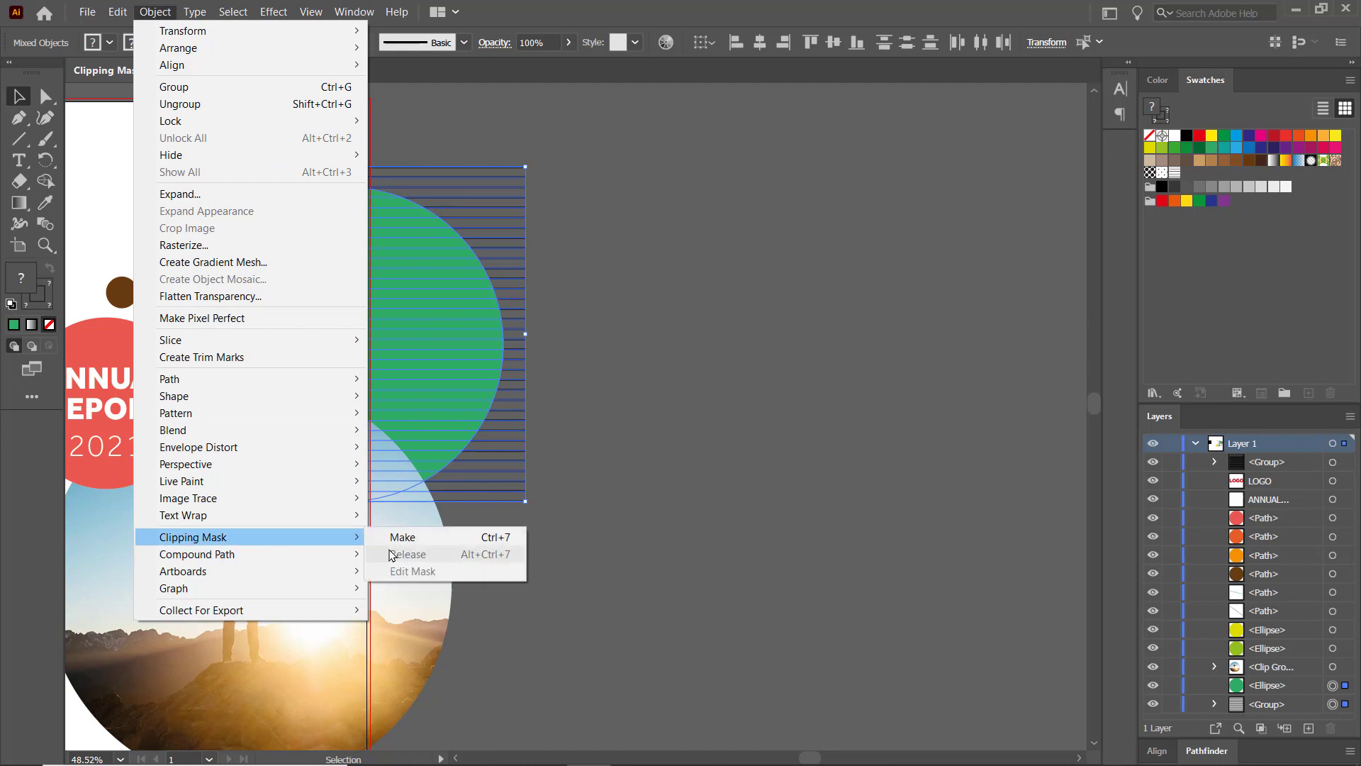
key(Escape)
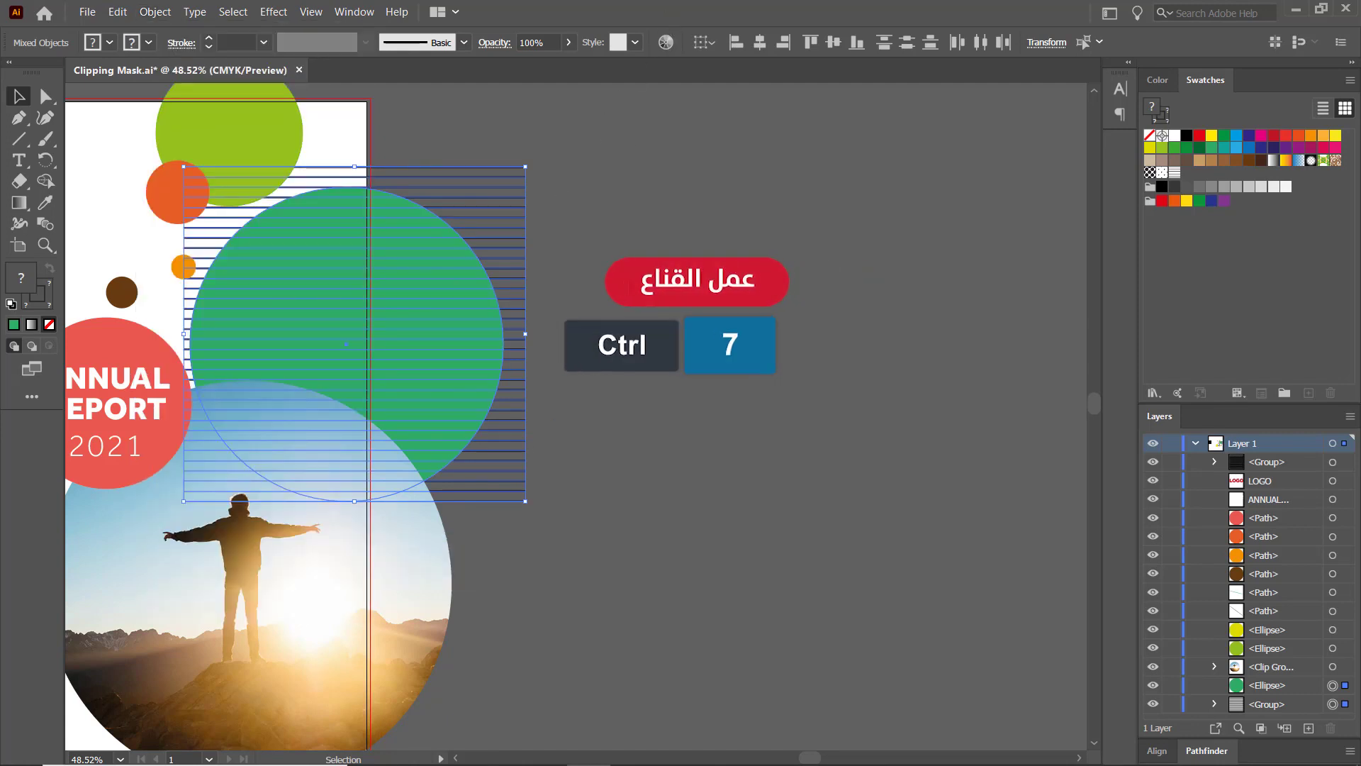
key(ctrl+7)
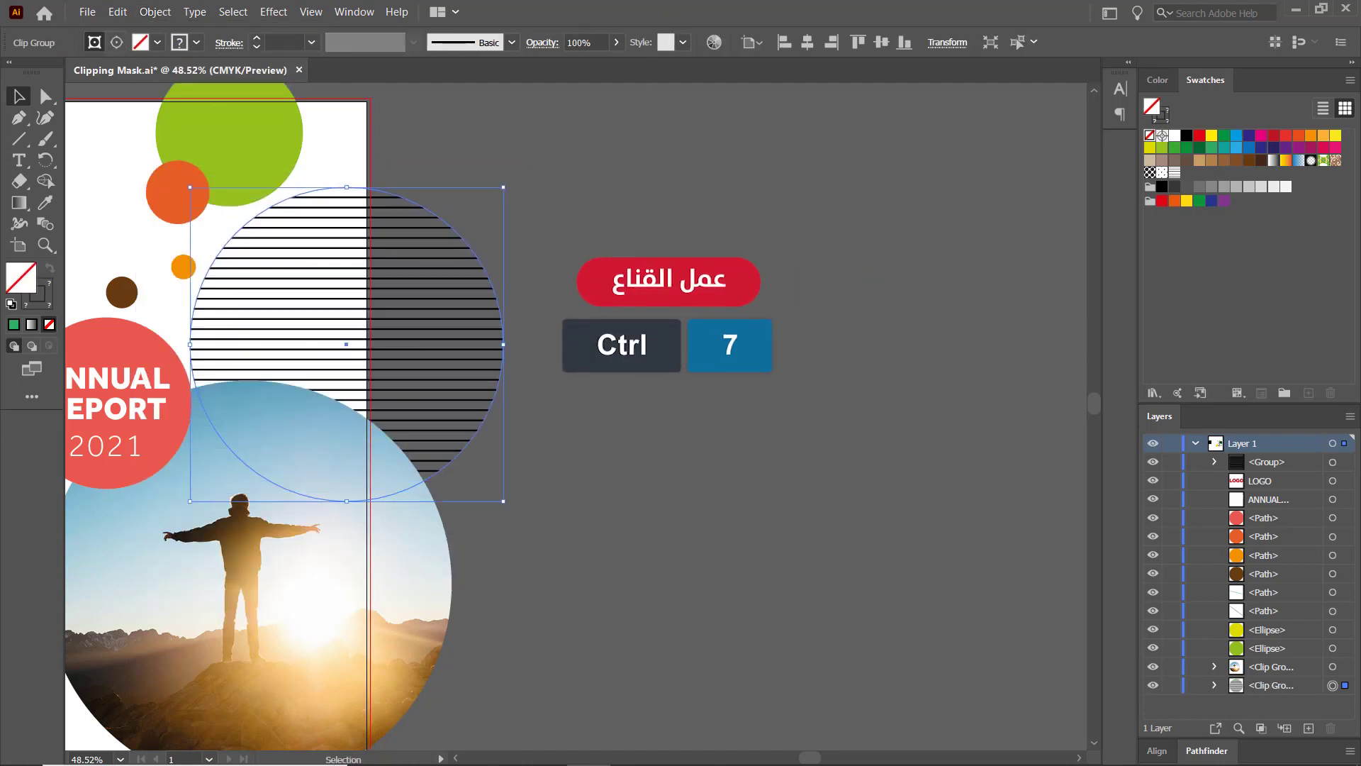
click(628, 279)
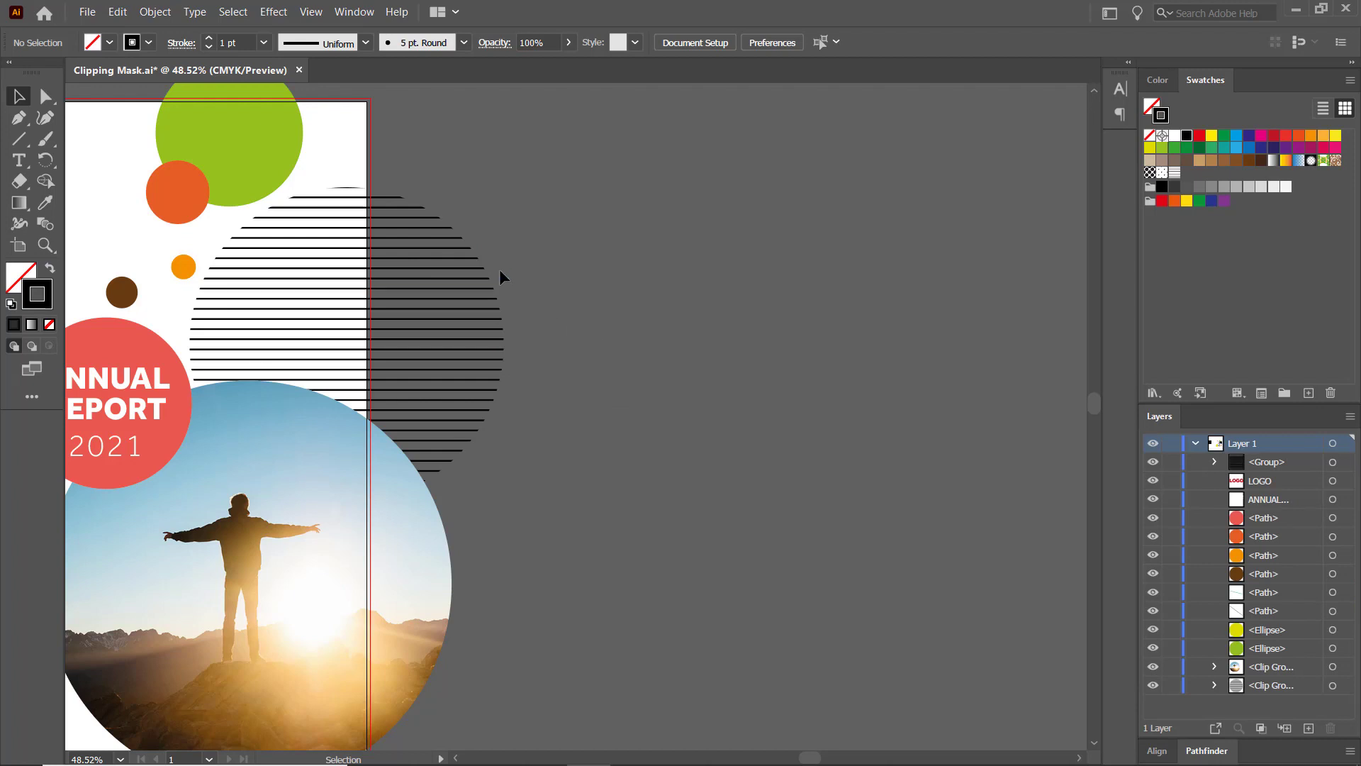
Step: Try a yellow fill on the striped circle, then undo it to keep no fill
click(480, 268)
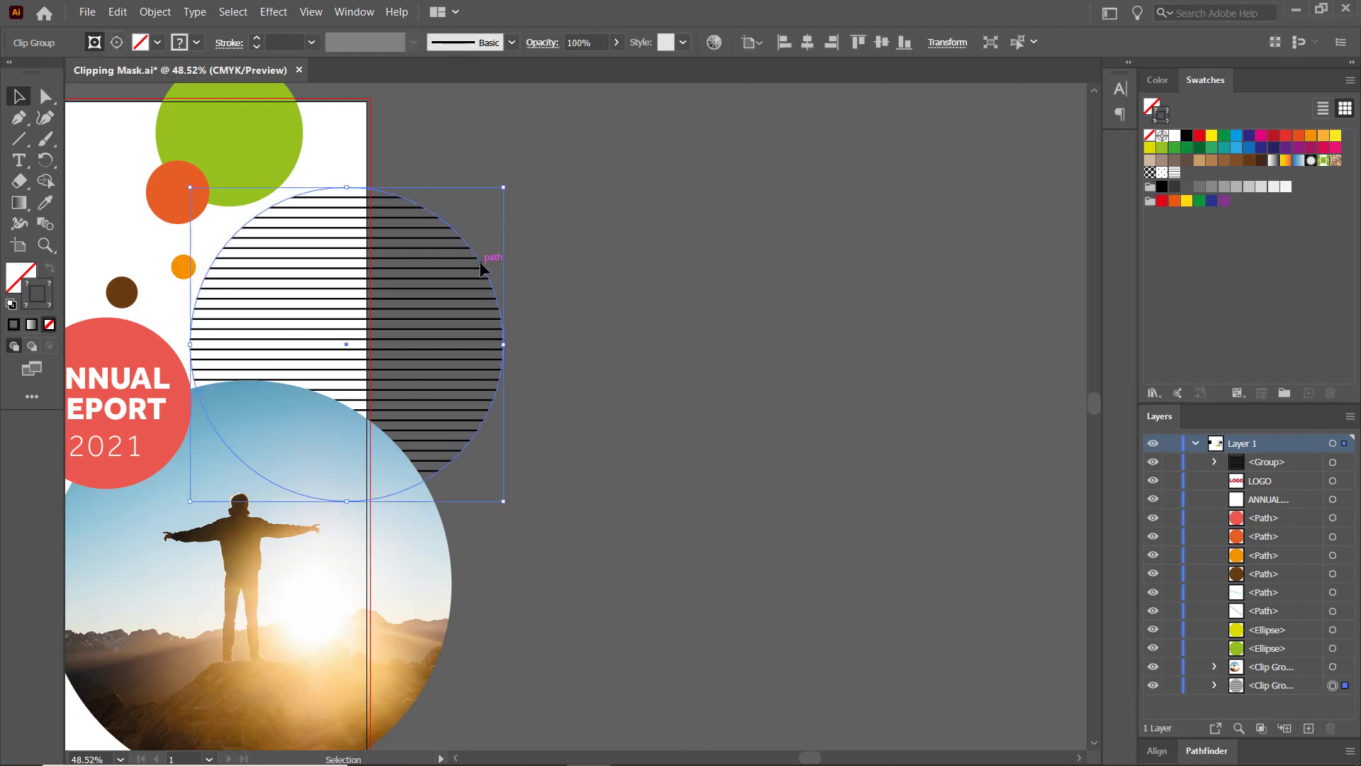
click(1211, 136)
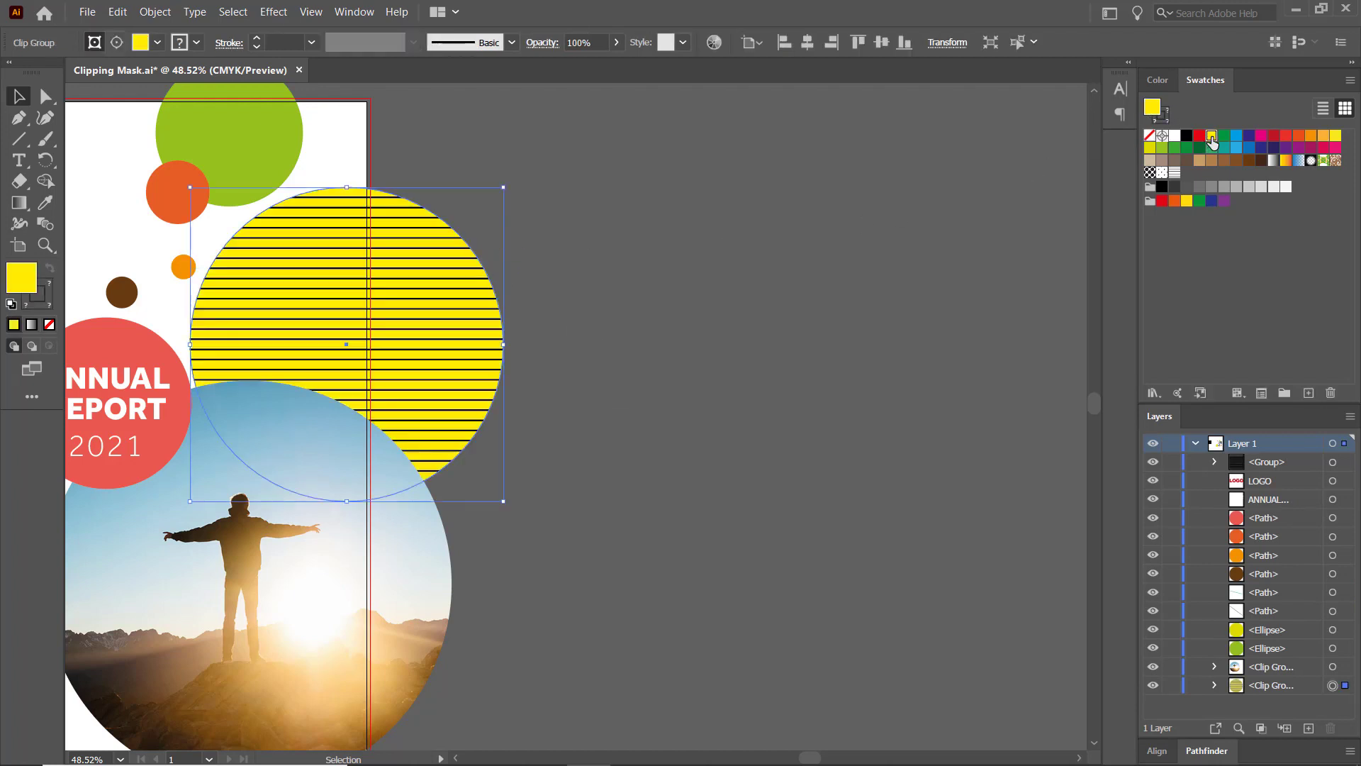
key(ctrl+z)
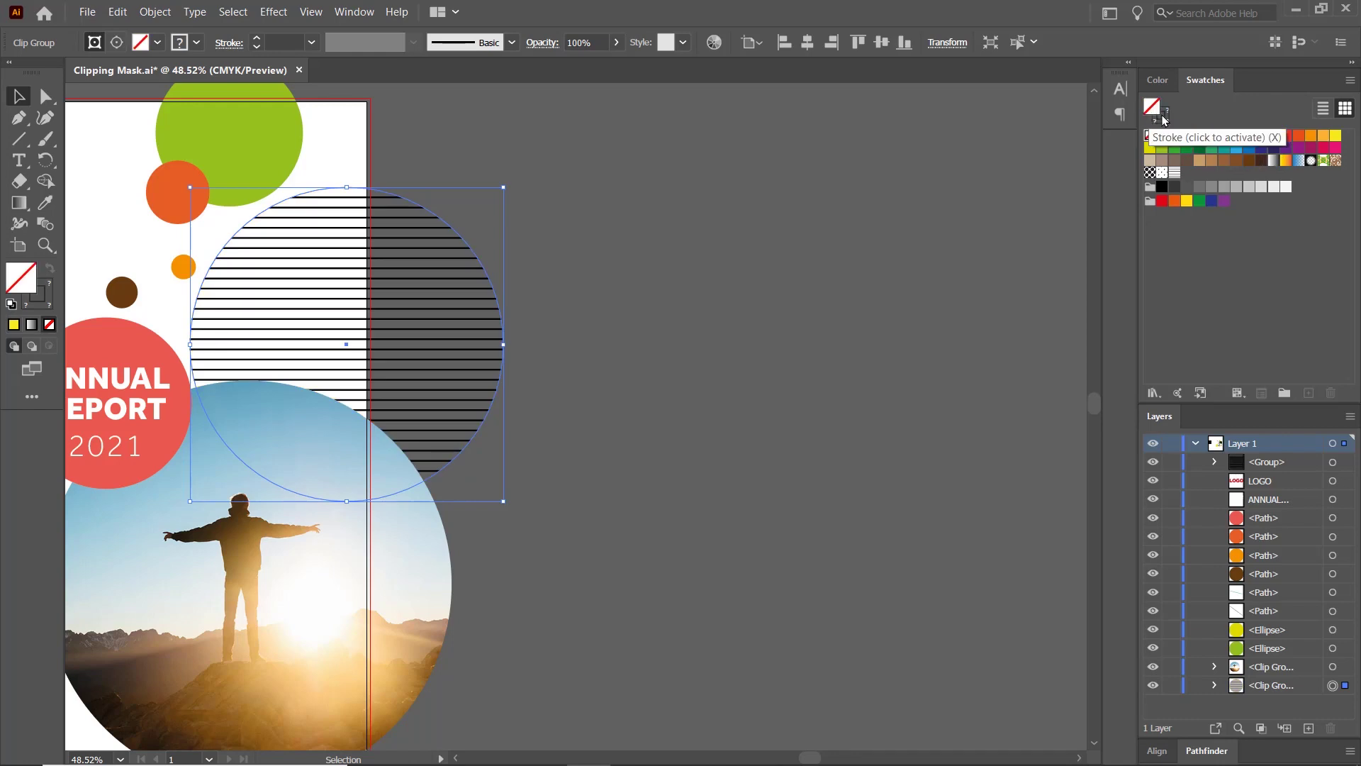
click(1161, 114)
click(723, 277)
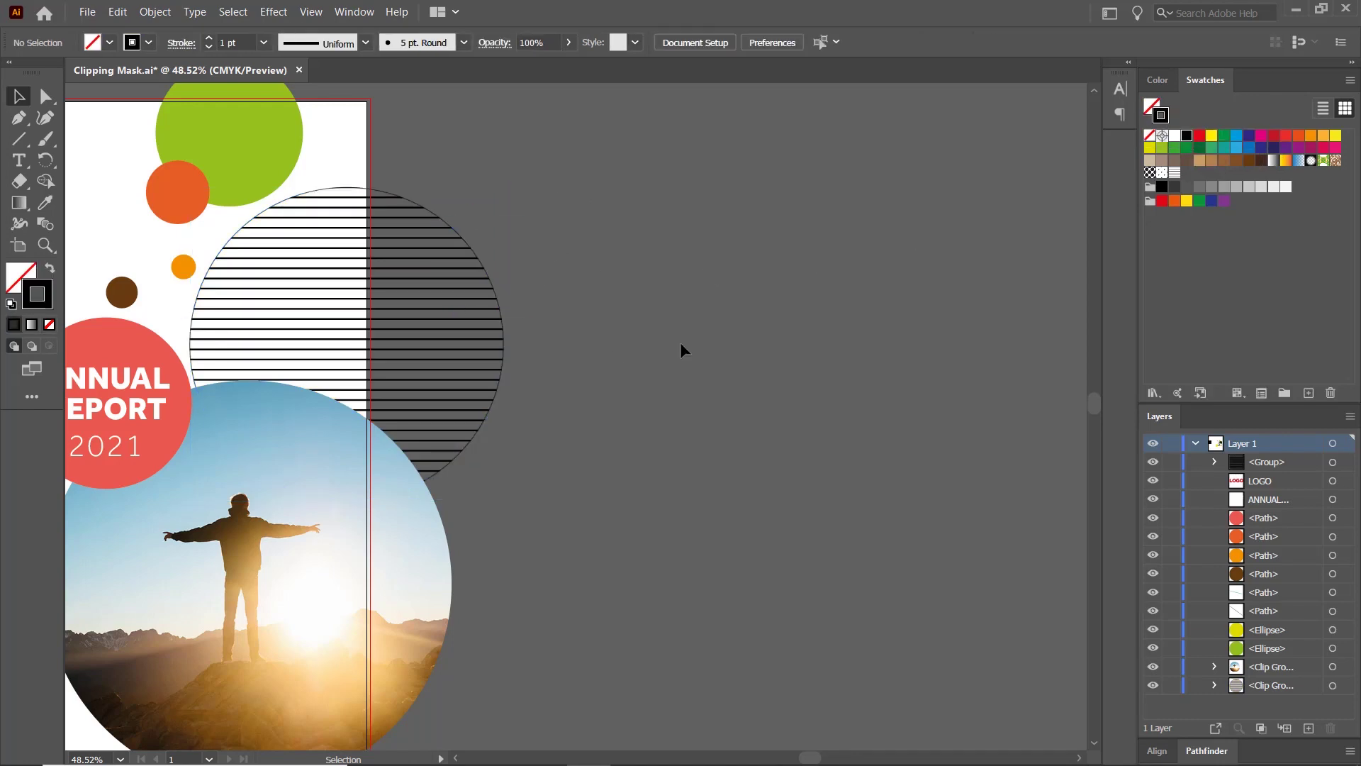
key(ctrl+z)
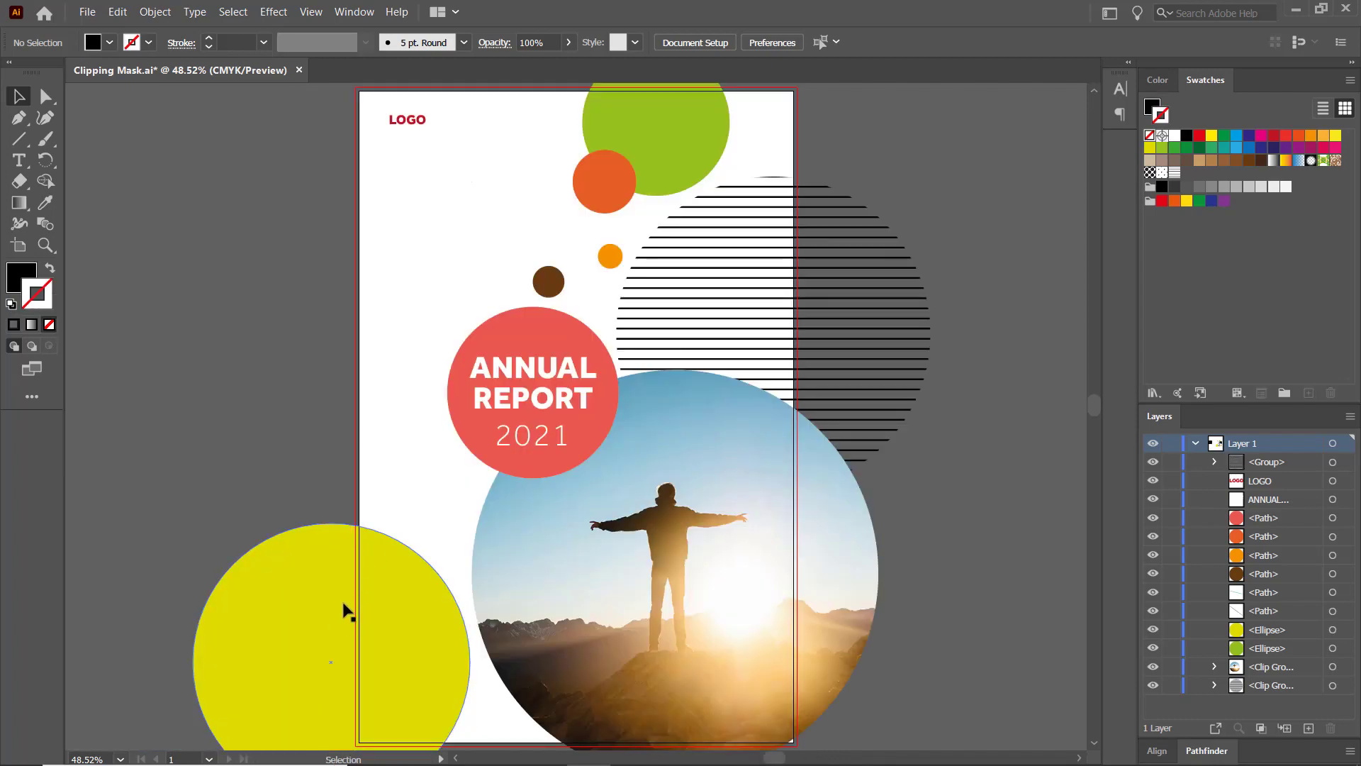
Step: Move the dot pattern over the yellow circle, send it to back, and clip it to the circle
drag(258, 280, 427, 281)
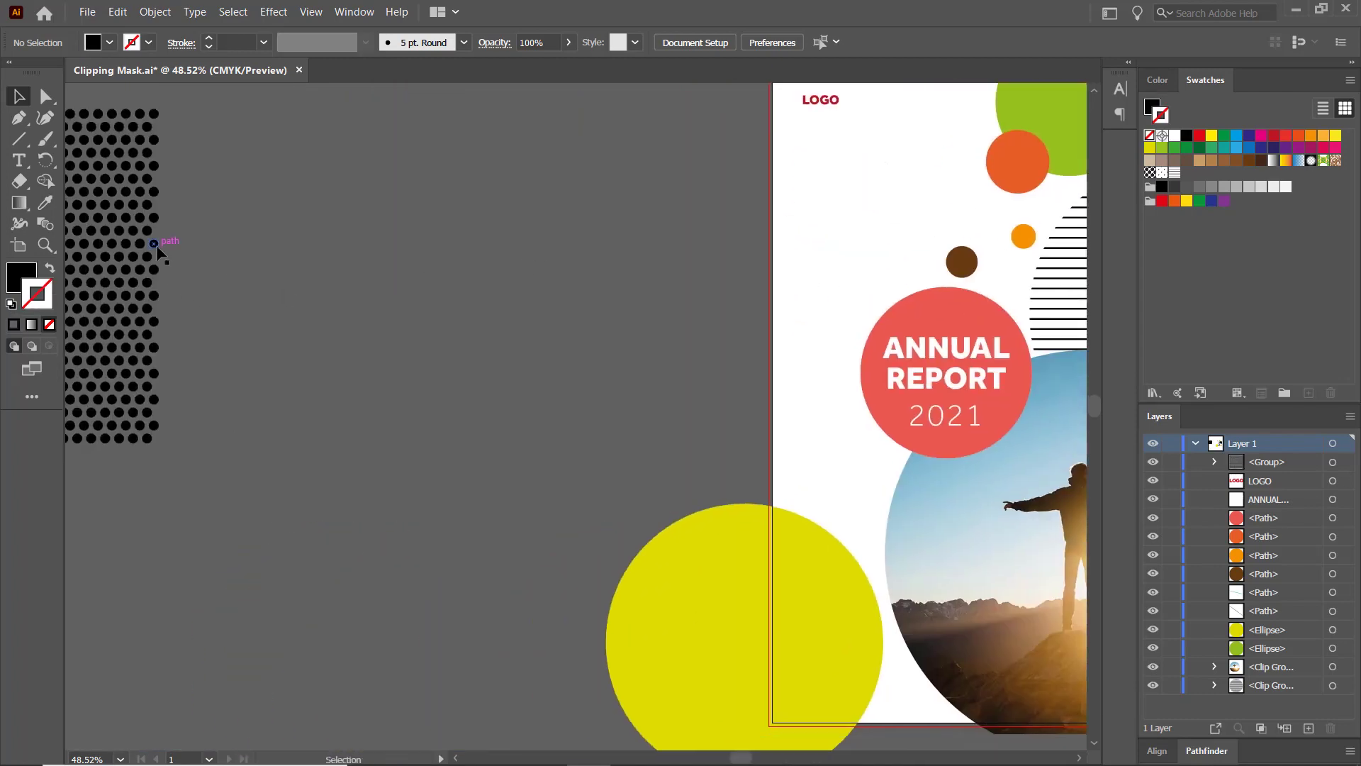
mouse_move(164, 247)
mouse_down()
mouse_move(933, 607)
mouse_move(506, 459)
mouse_up()
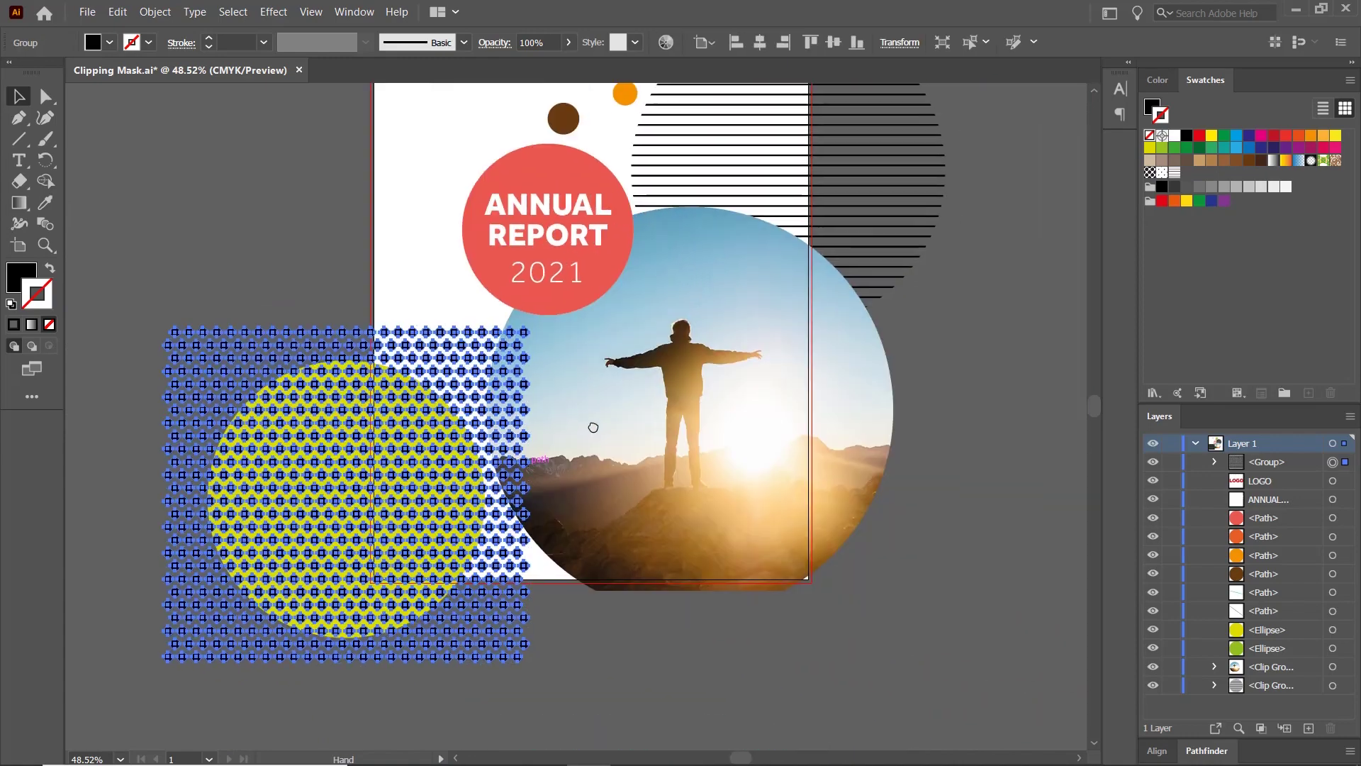
click(207, 264)
click(260, 330)
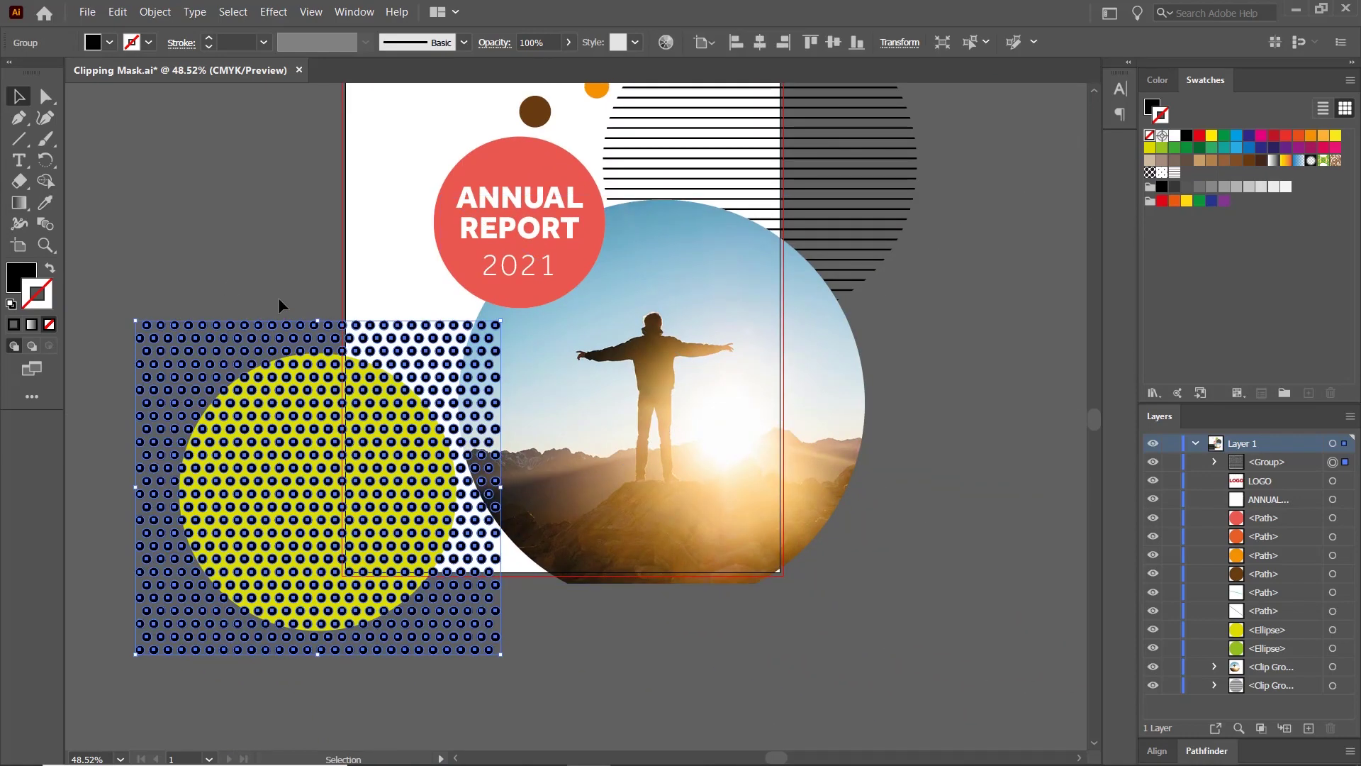
key(ctrl+shift+bracketleft)
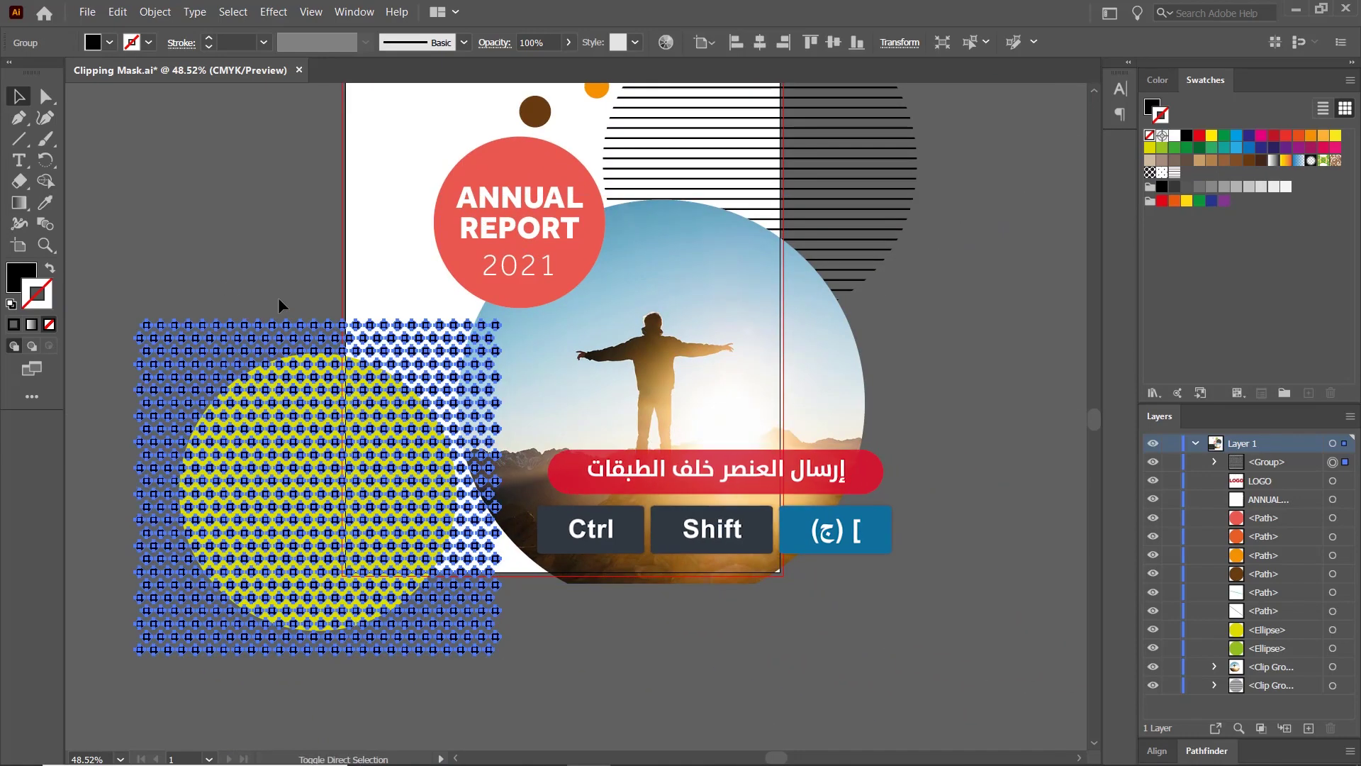
click(278, 297)
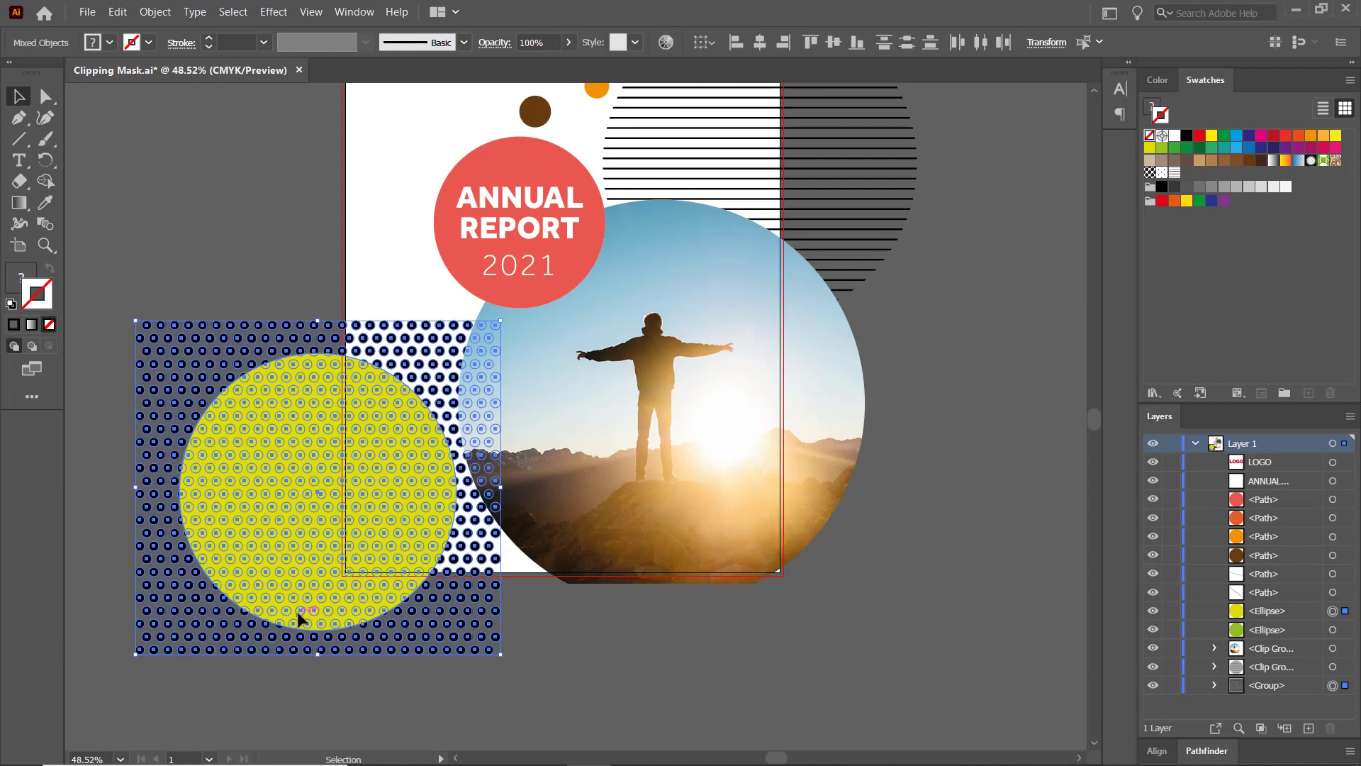
key(ctrl+7)
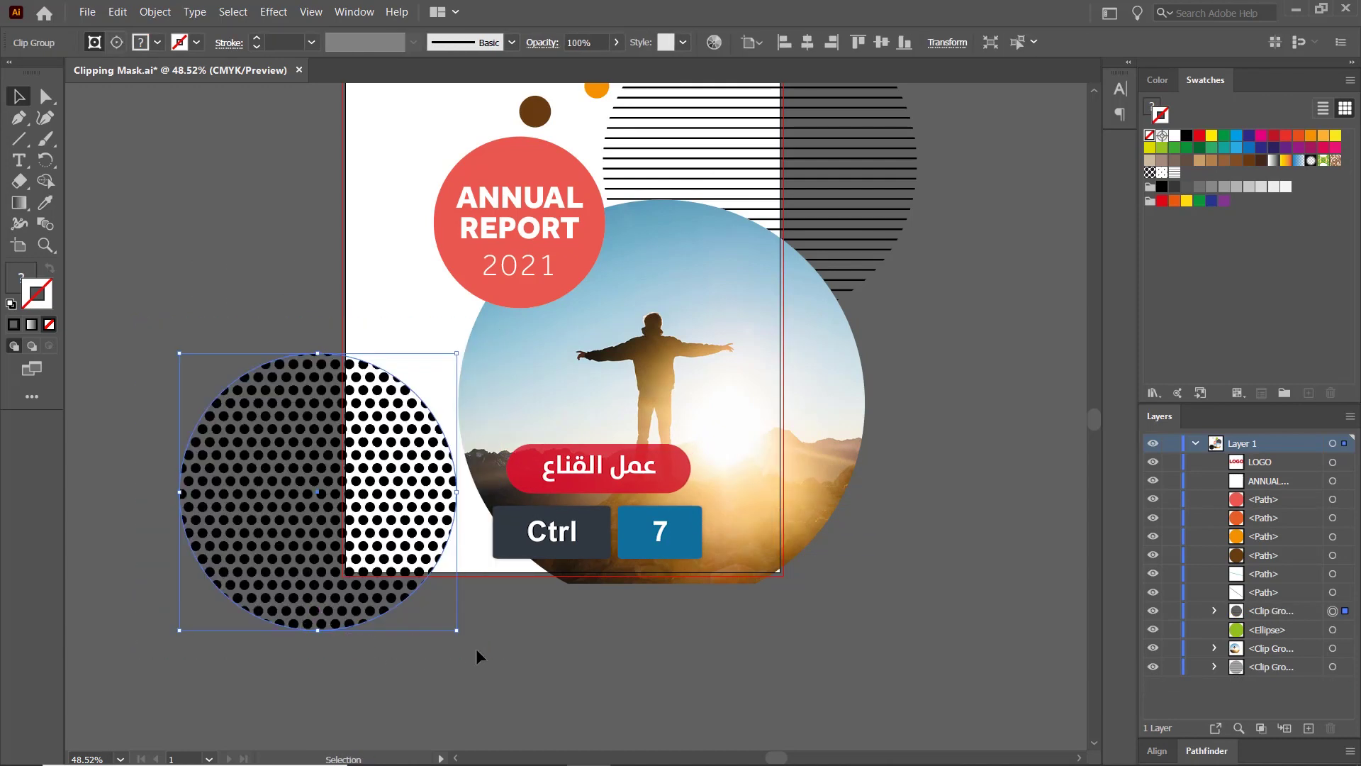
click(475, 648)
scroll(475, 648, up, 3)
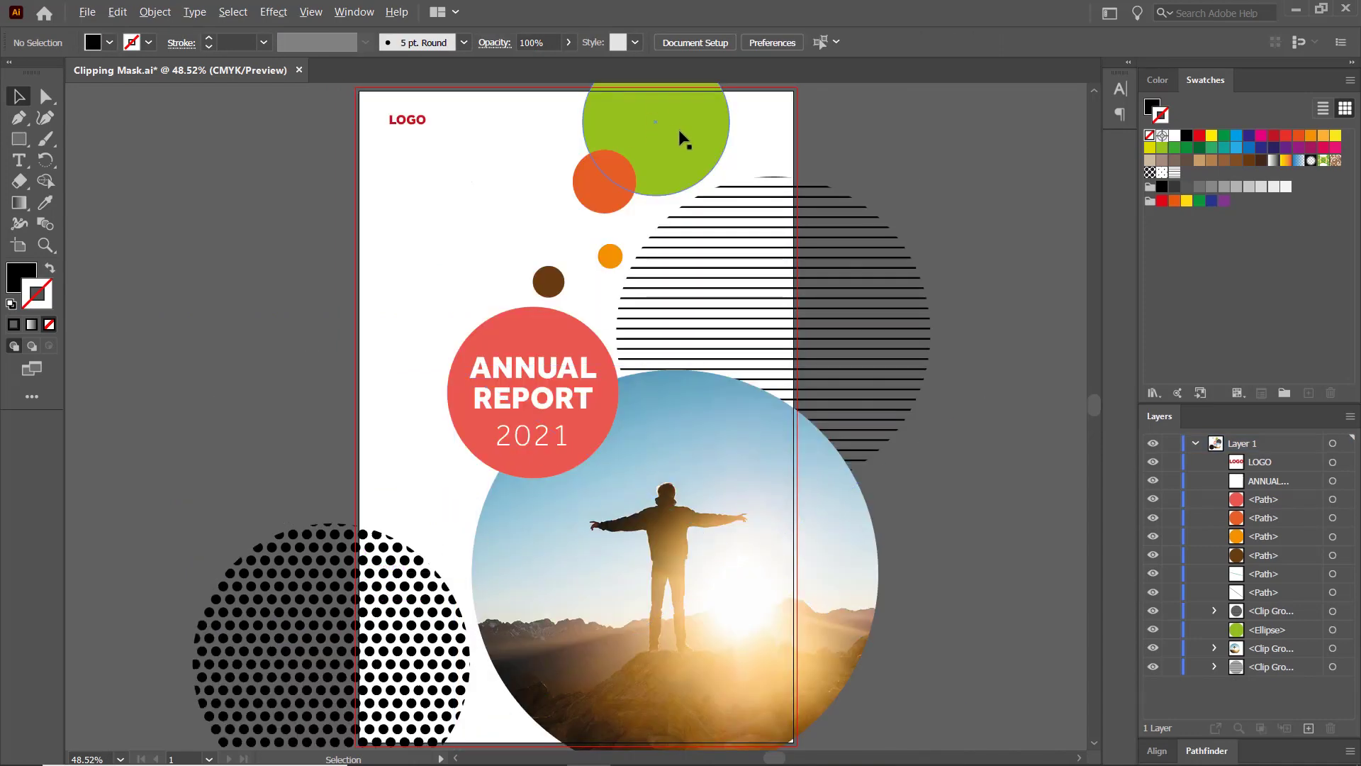
Step: Draw a circle over the orange circle with no fill and a thin black outline
scroll(682, 138, up, 3)
drag(19, 139, 82, 166)
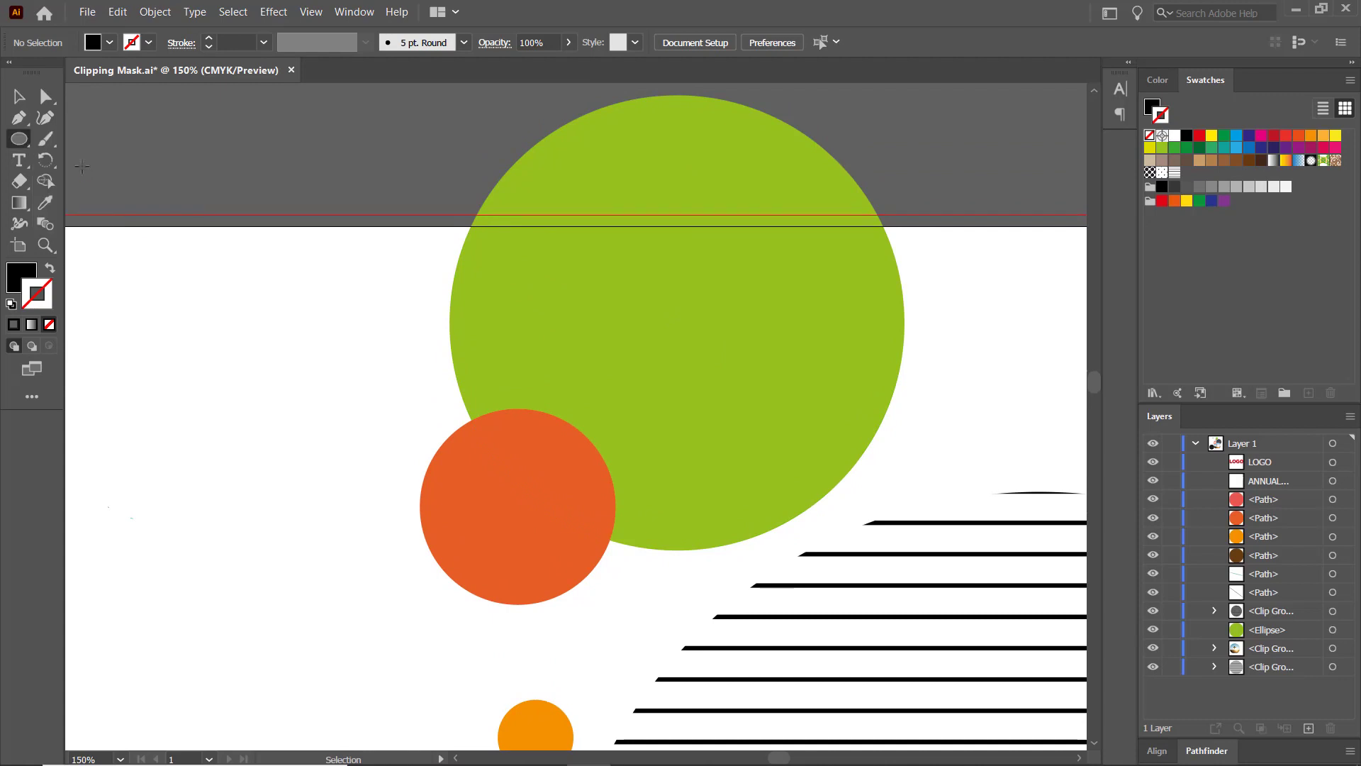
drag(448, 402, 641, 594)
key(v)
drag(590, 554, 571, 532)
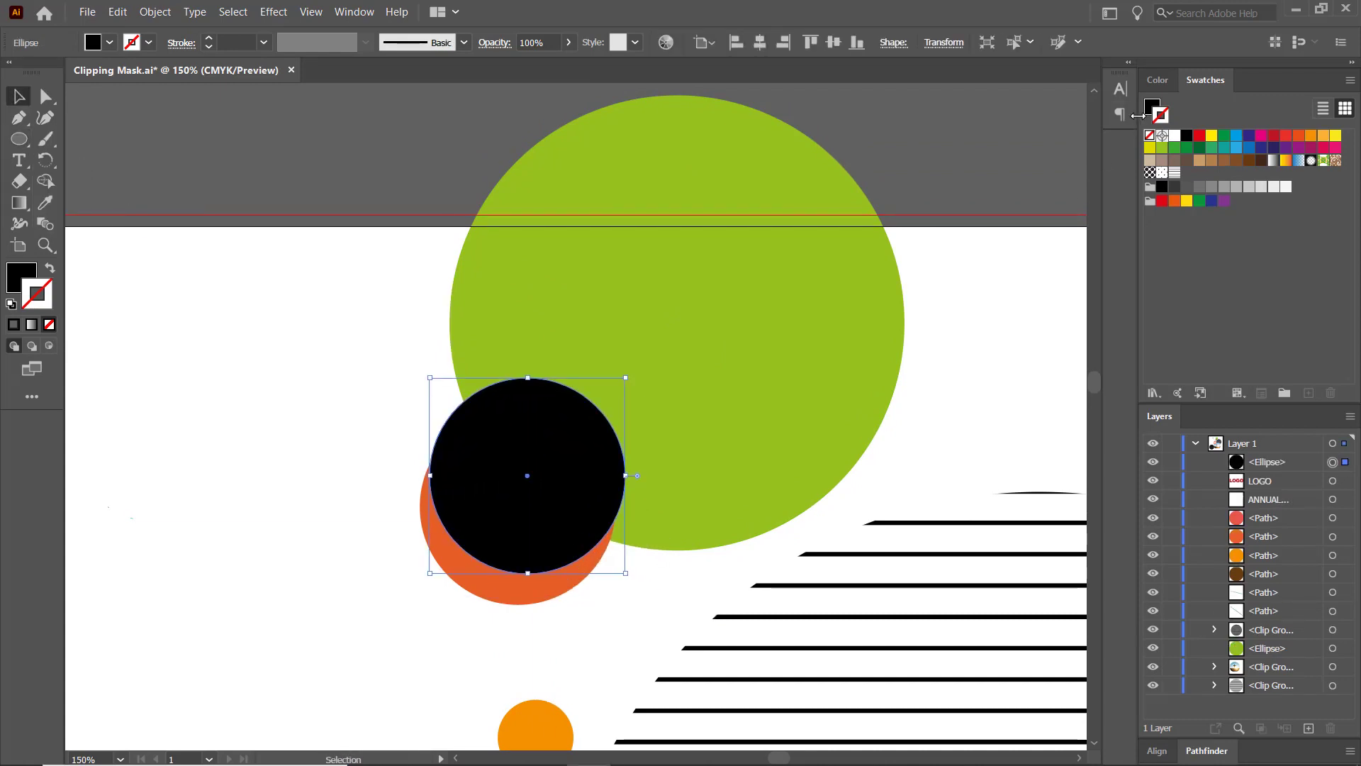
click(1149, 135)
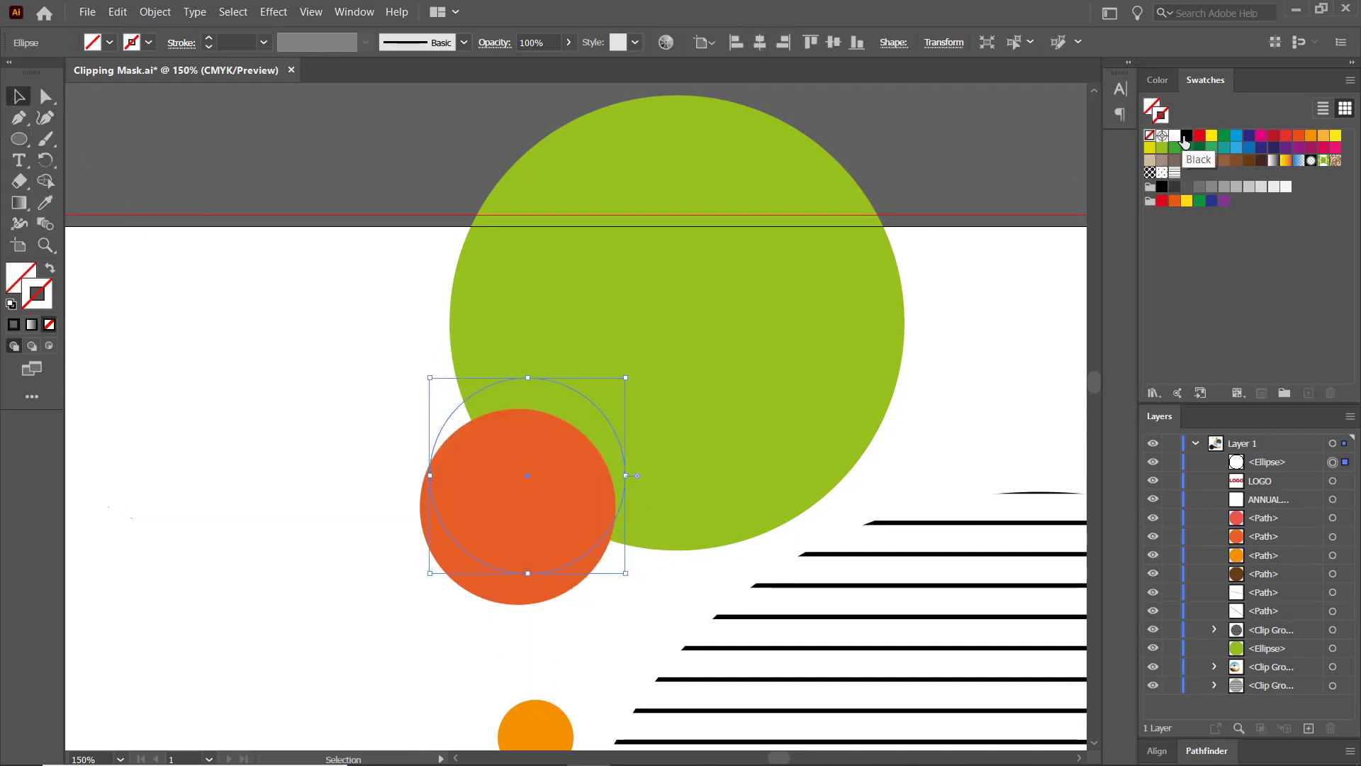
click(1186, 136)
Step: Duplicate the outline circle stepping up-right, then select the rings with the orange circle
drag(450, 429, 536, 363)
drag(536, 363, 573, 348)
click(349, 565)
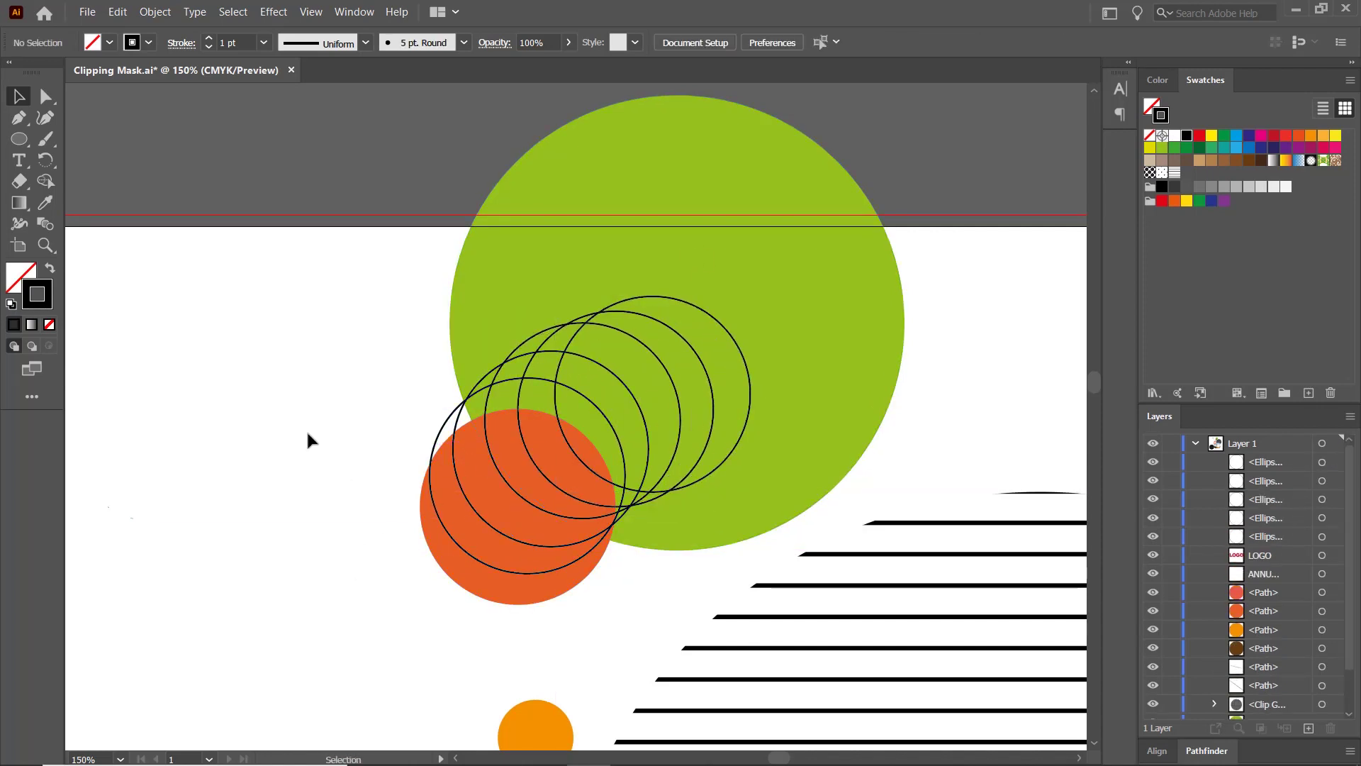
drag(307, 301, 666, 628)
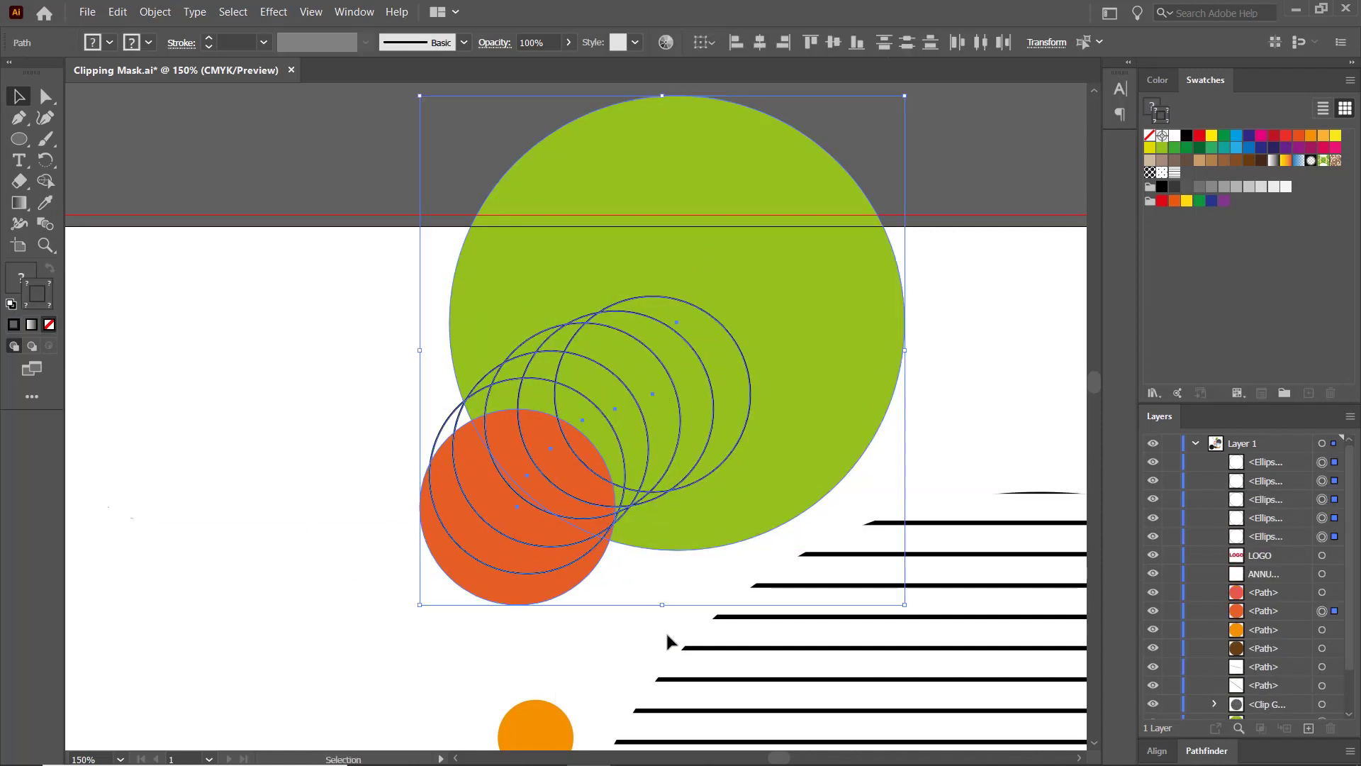
Step: Apply a clipping mask to the selected shapes, then release it as incorrect
shift+click(845, 323)
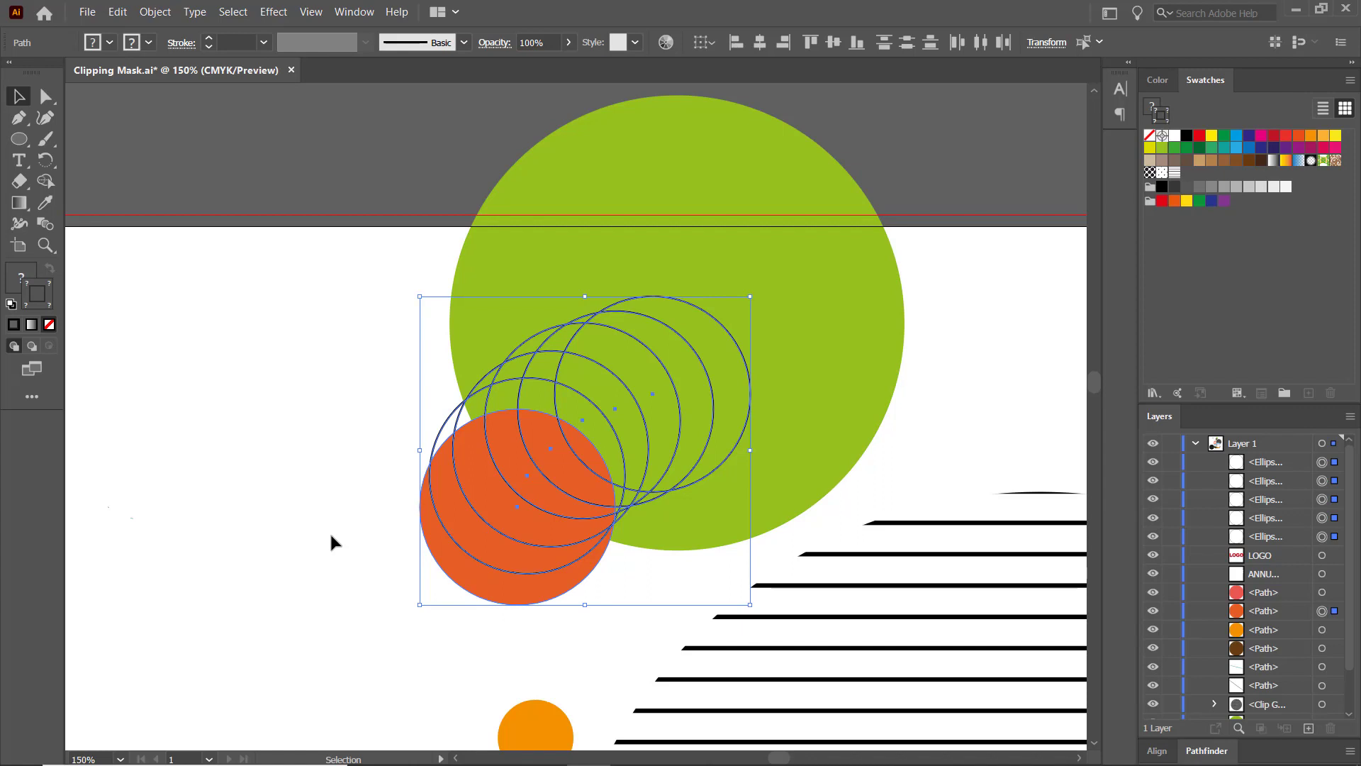
key(a)
key(v)
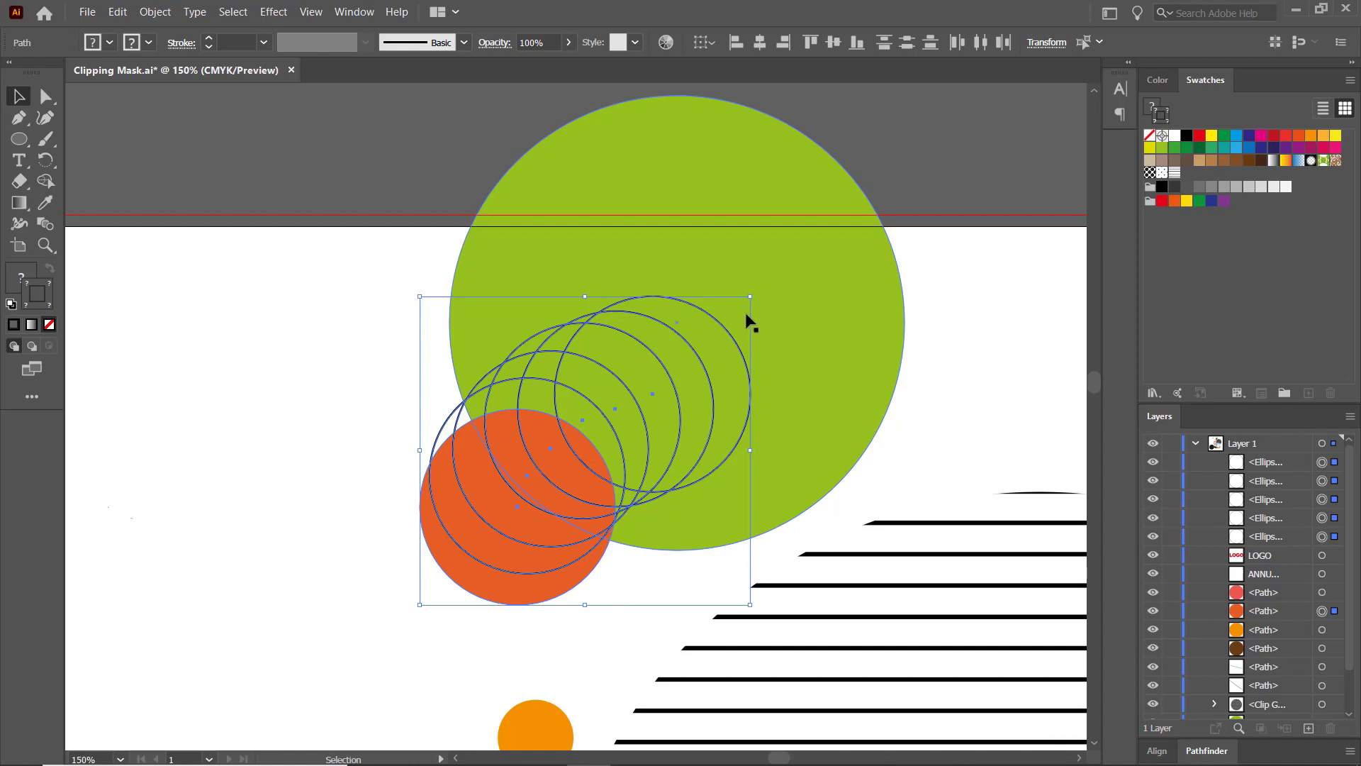
key(ctrl+7)
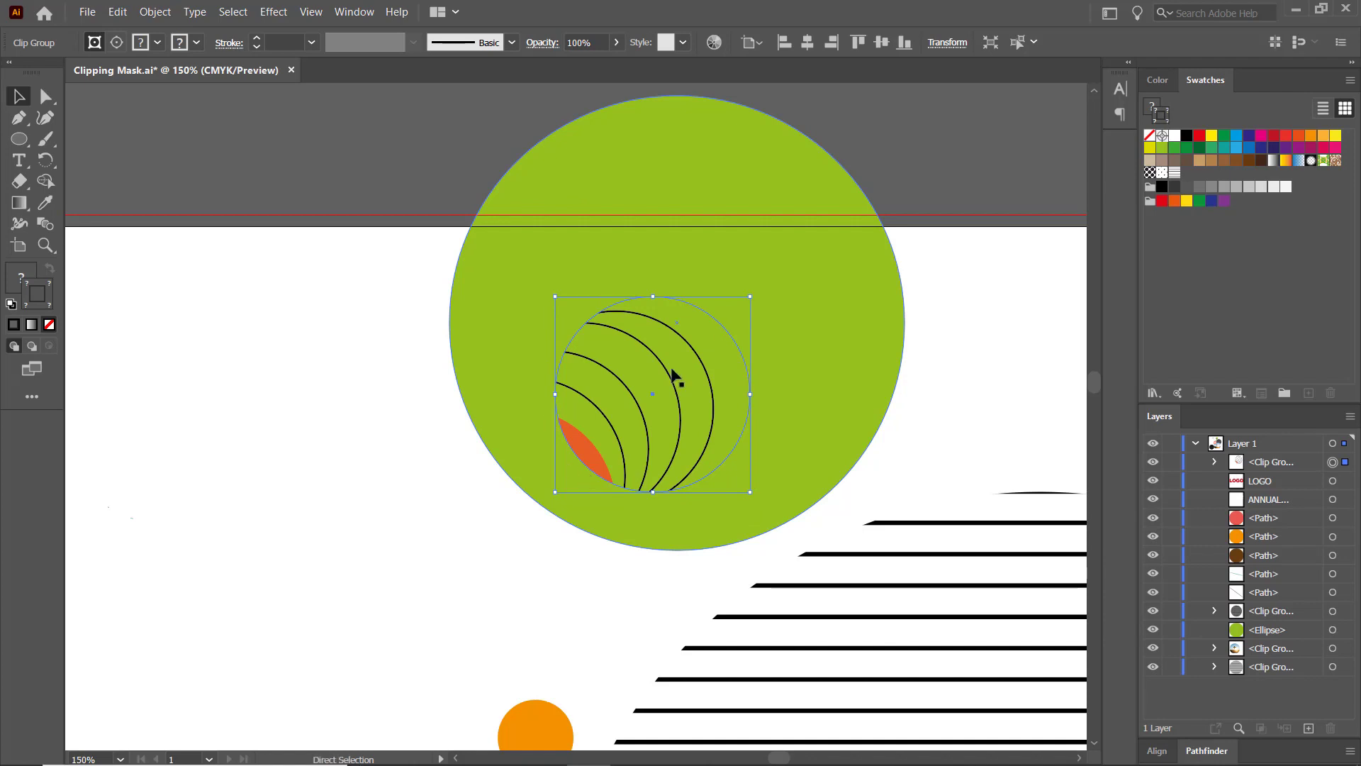
key(ctrl+alt+7)
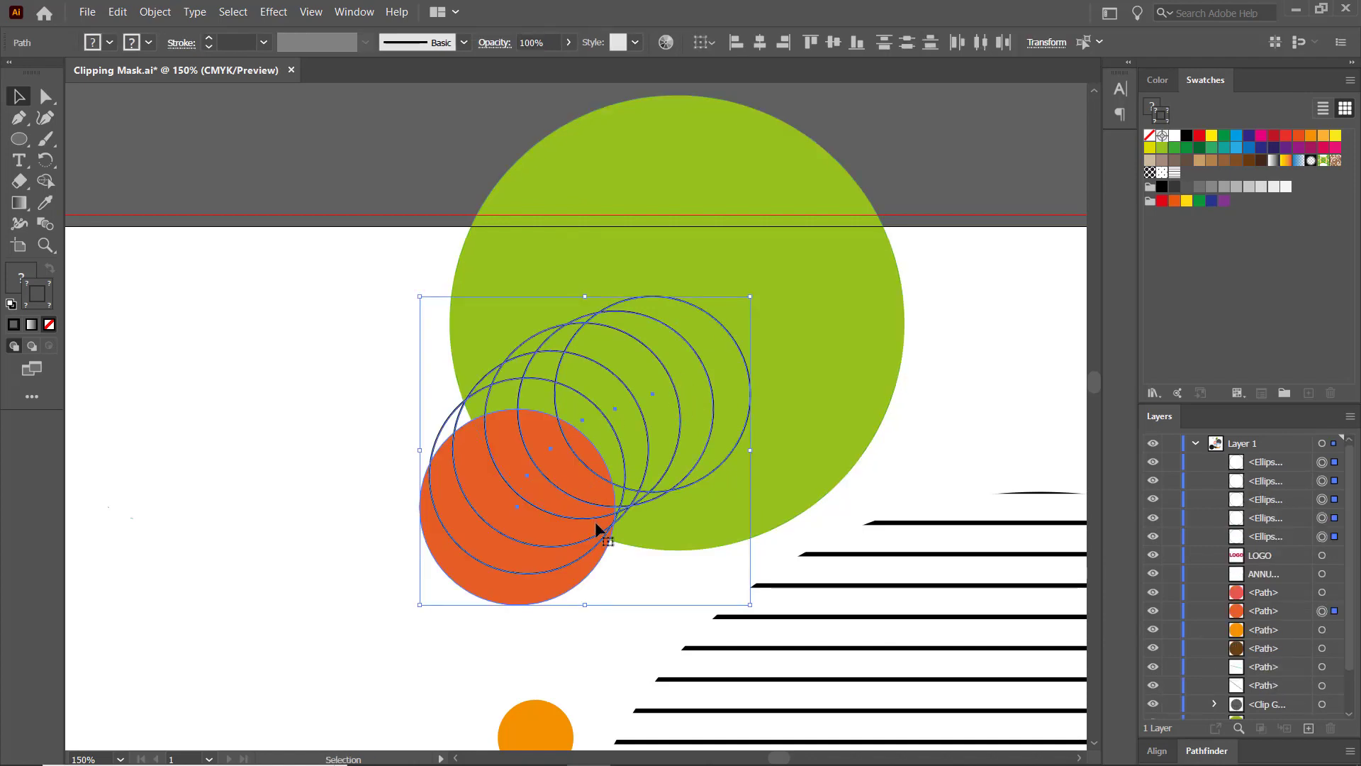
Step: Move the orange circle to the top of the stack and clip the rings inside it
click(594, 539)
drag(1269, 612, 1265, 464)
drag(325, 277, 734, 581)
shift+click(872, 361)
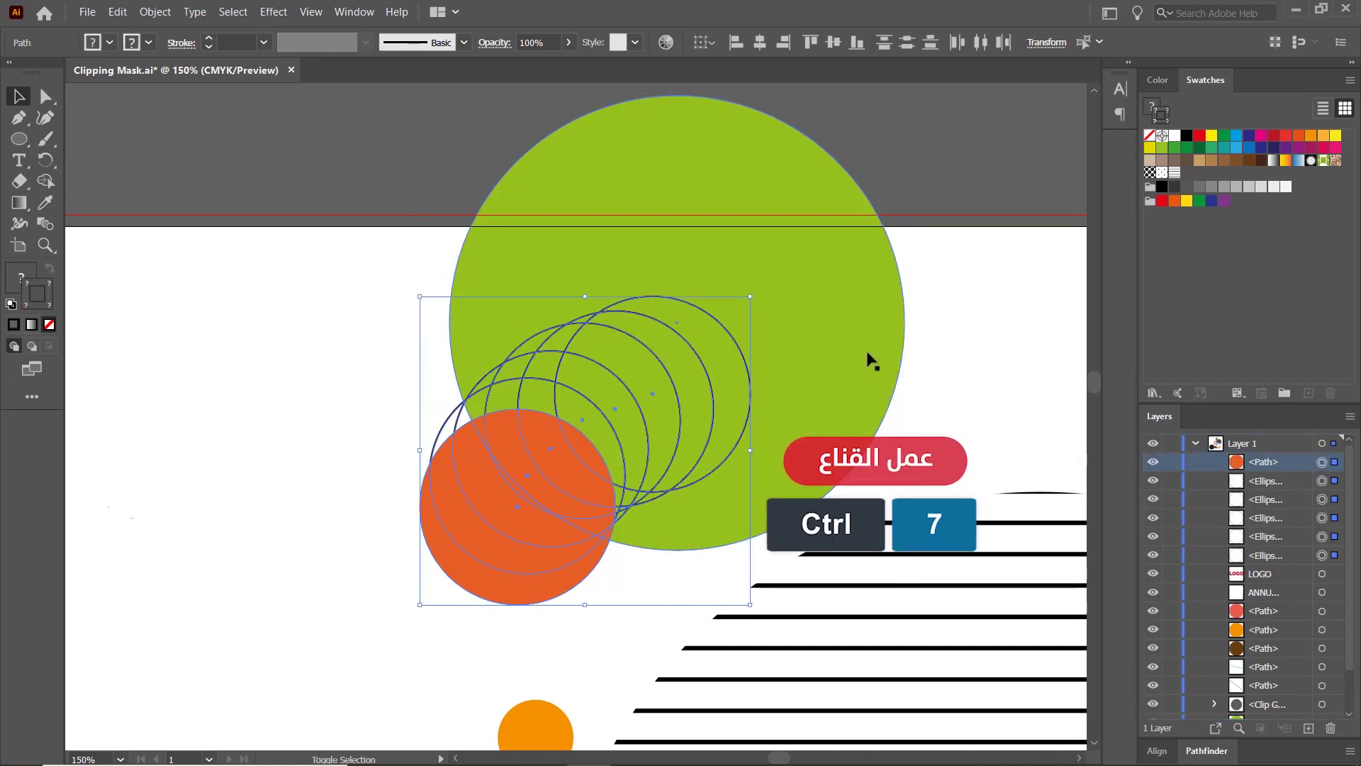
key(ctrl+7)
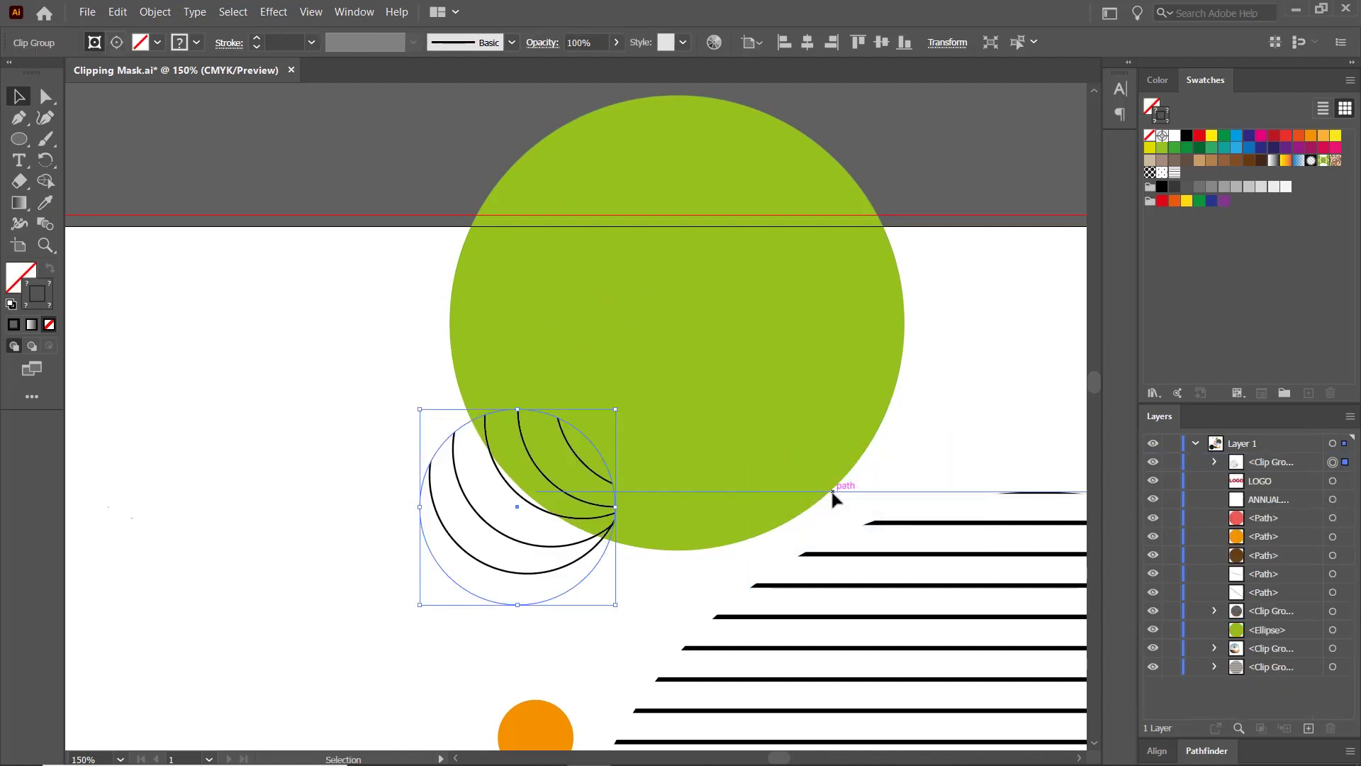
Step: Set the arc circle to a black stroke and orange-red fill, then shift it down-left
click(330, 470)
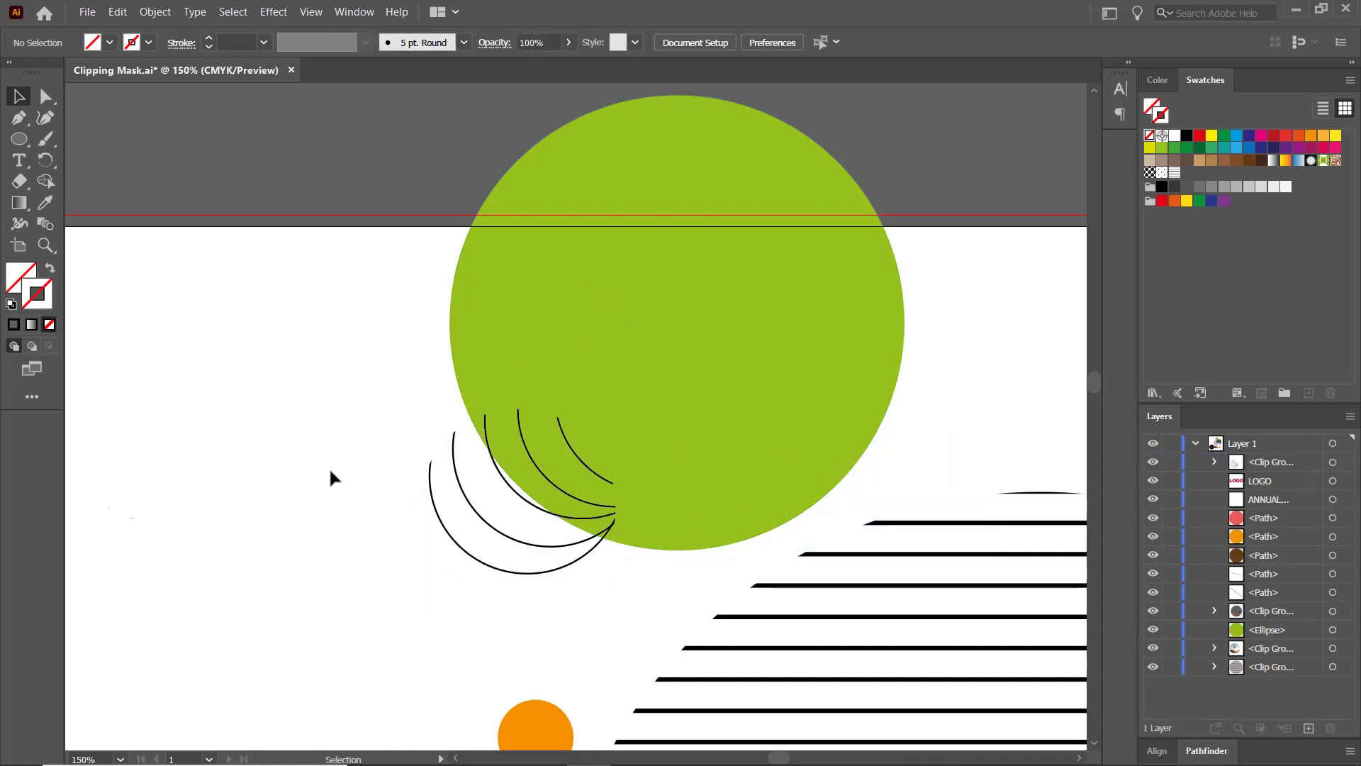
click(530, 608)
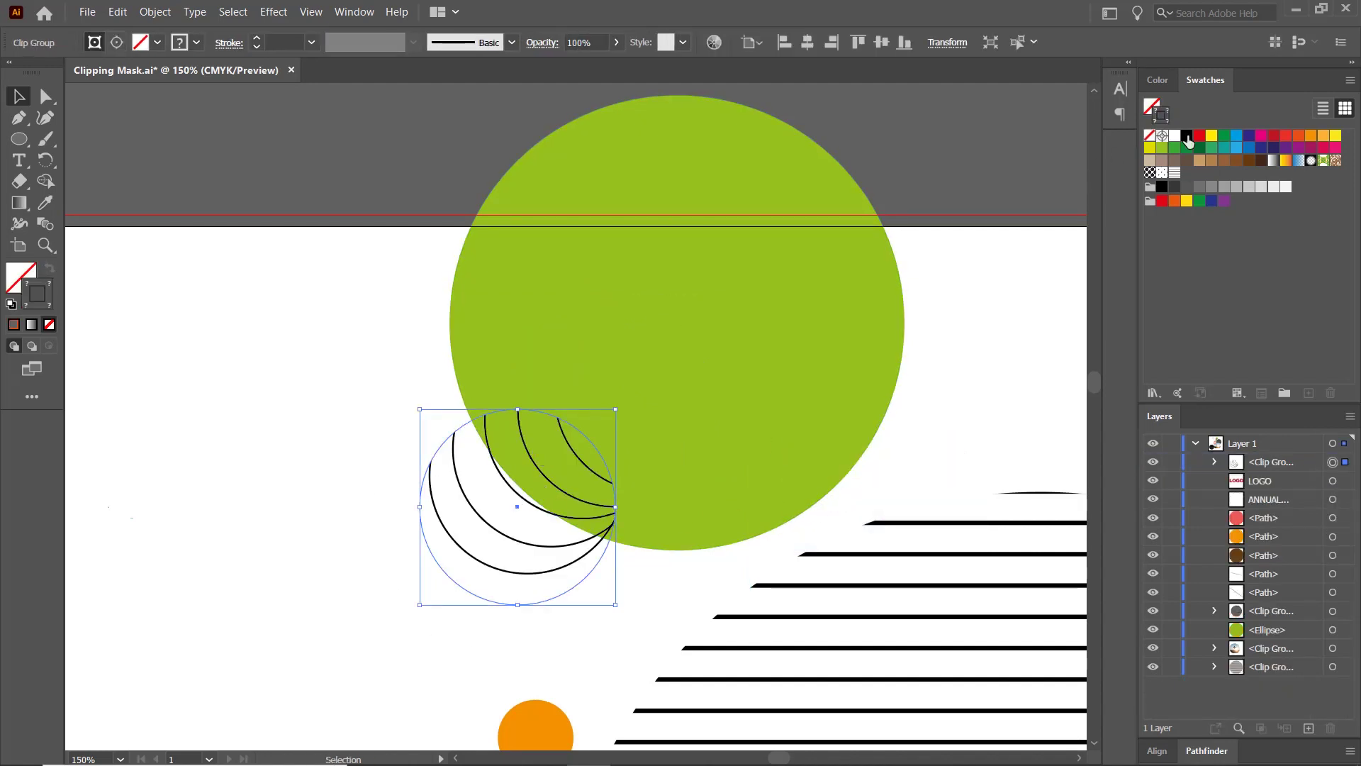
click(1185, 135)
click(1151, 106)
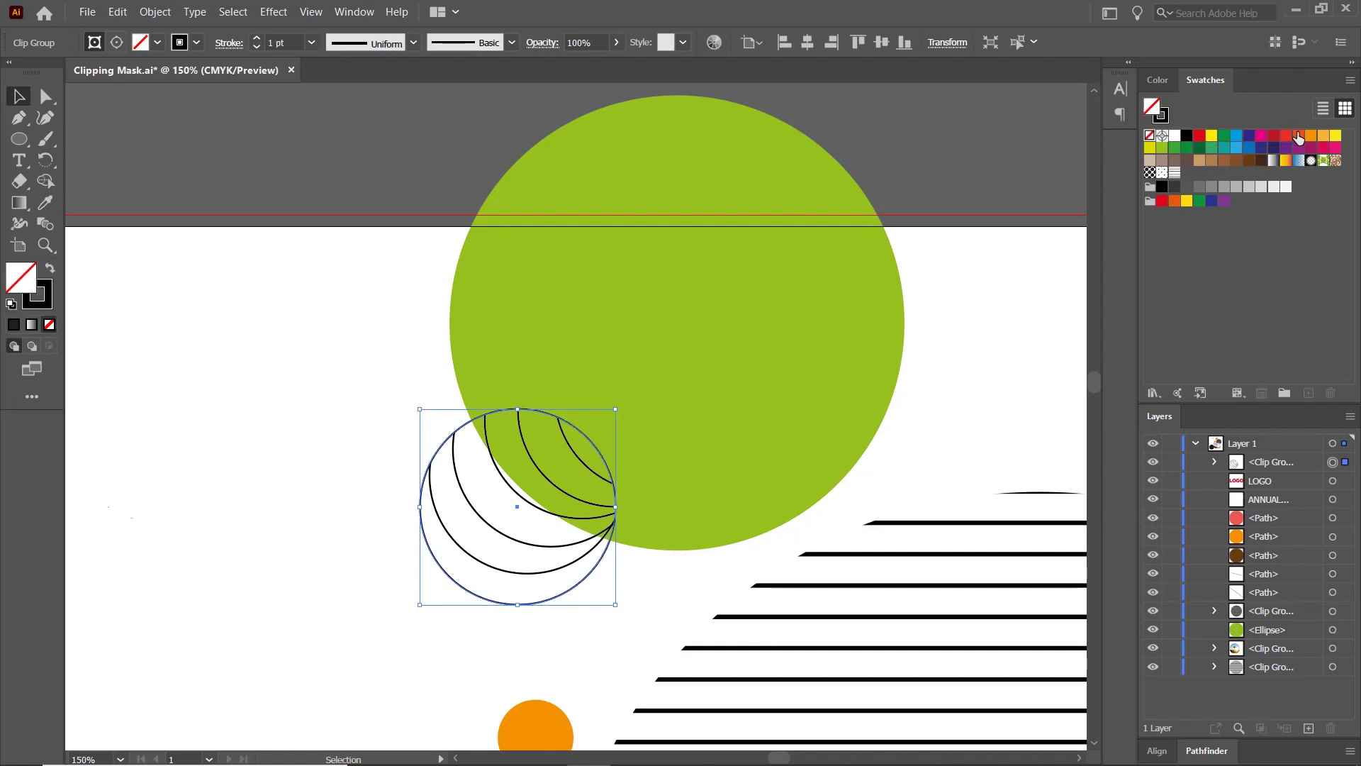
click(1298, 135)
click(999, 343)
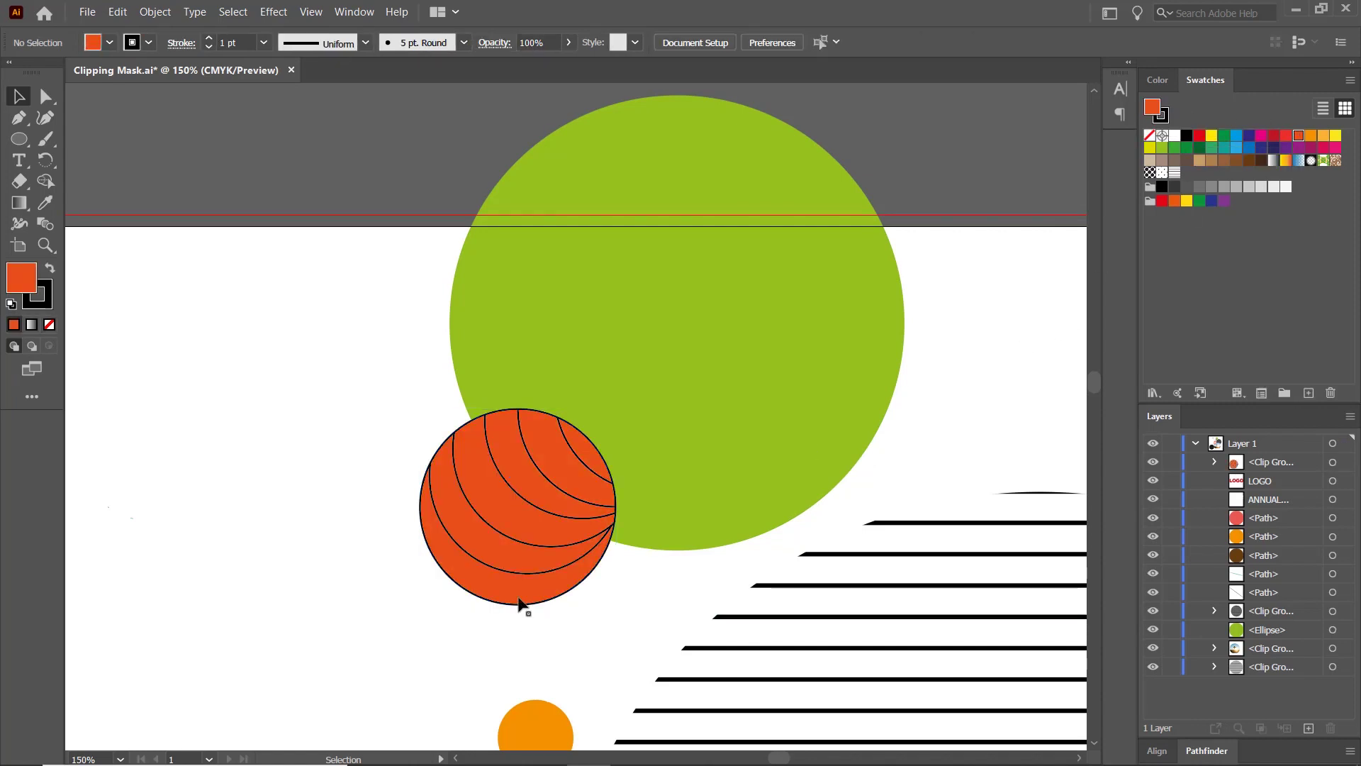
drag(518, 514, 411, 557)
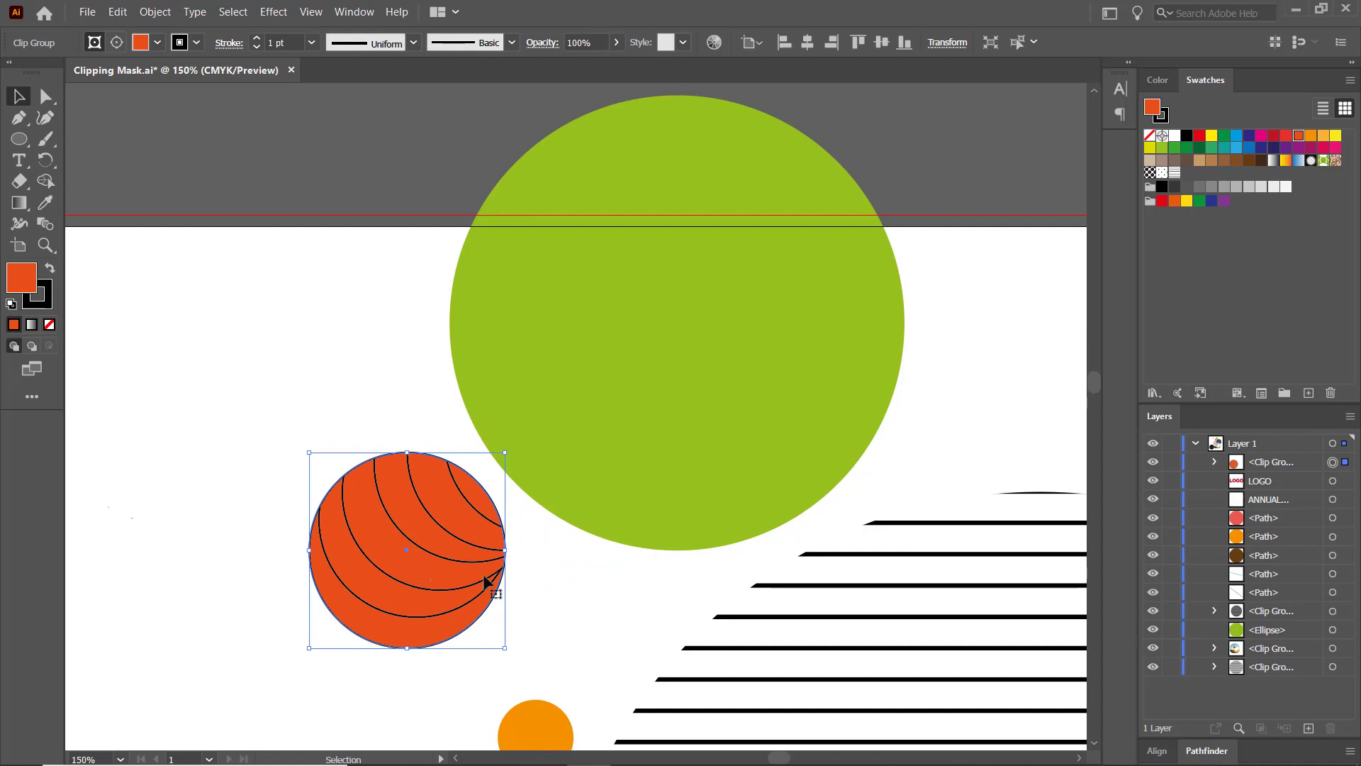
Step: Select the large green circle and put it in Draw Inside mode
click(633, 344)
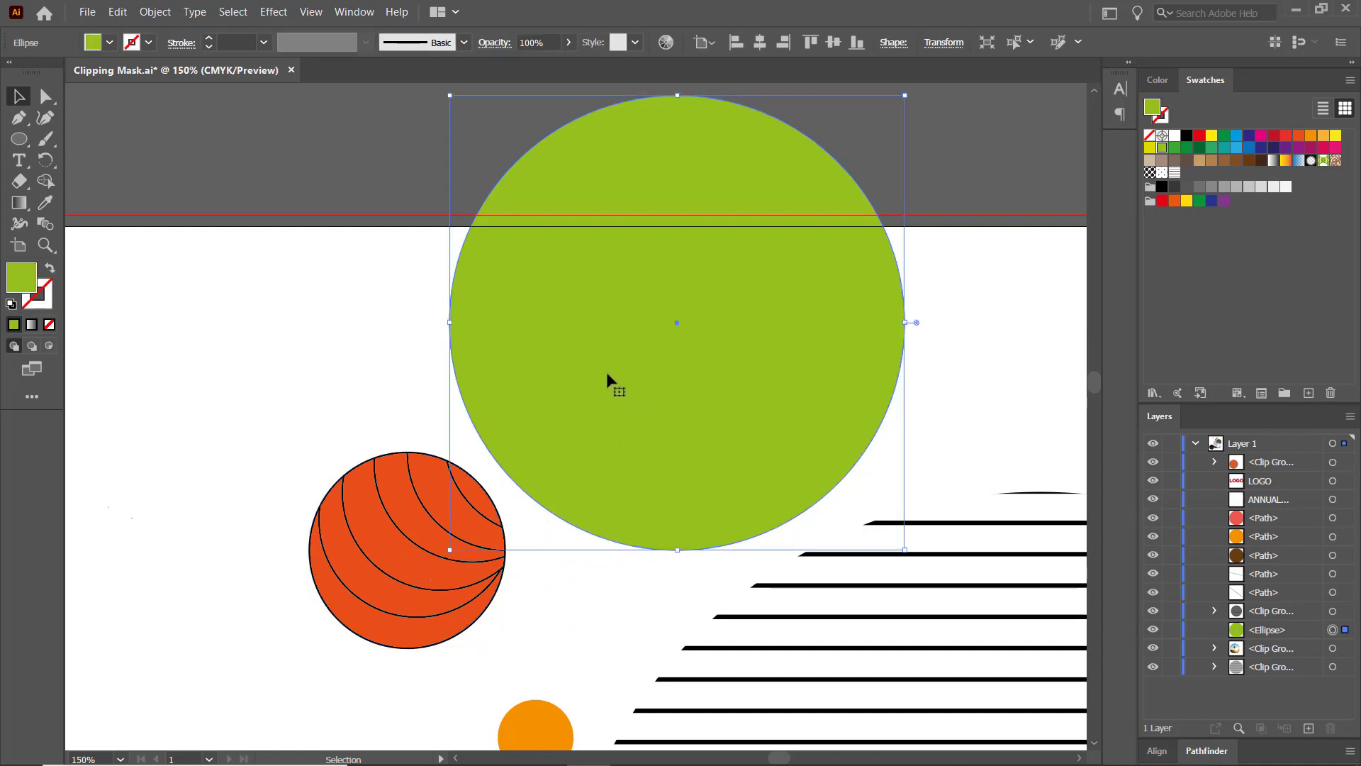
drag(20, 139, 118, 213)
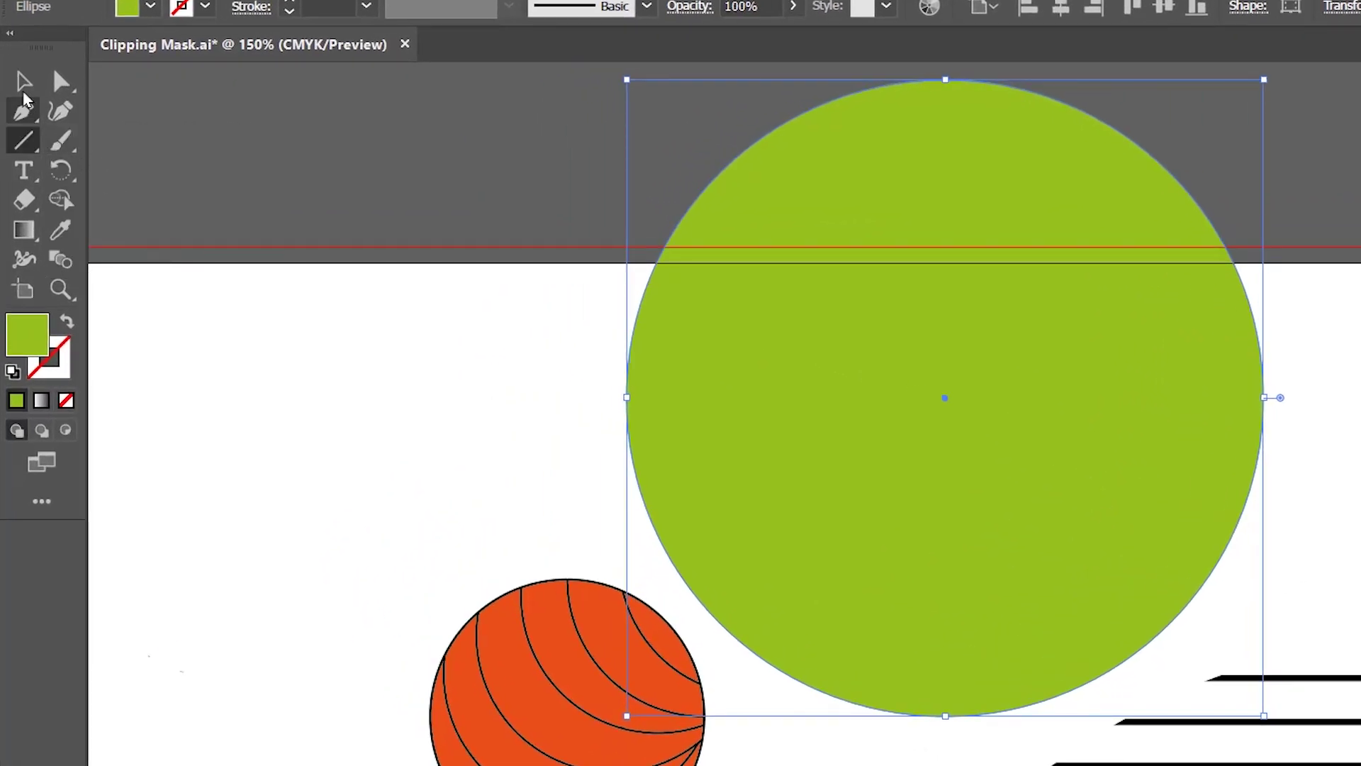
click(24, 81)
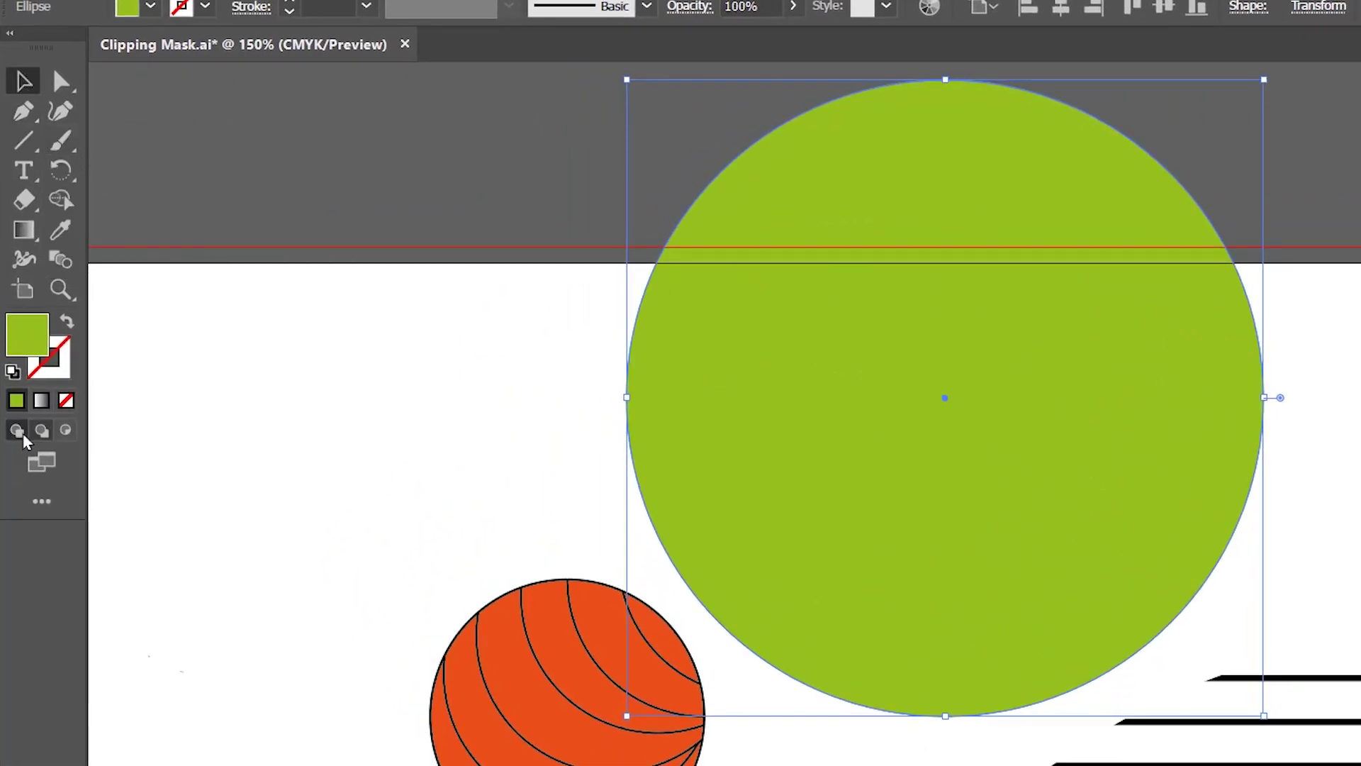
click(66, 431)
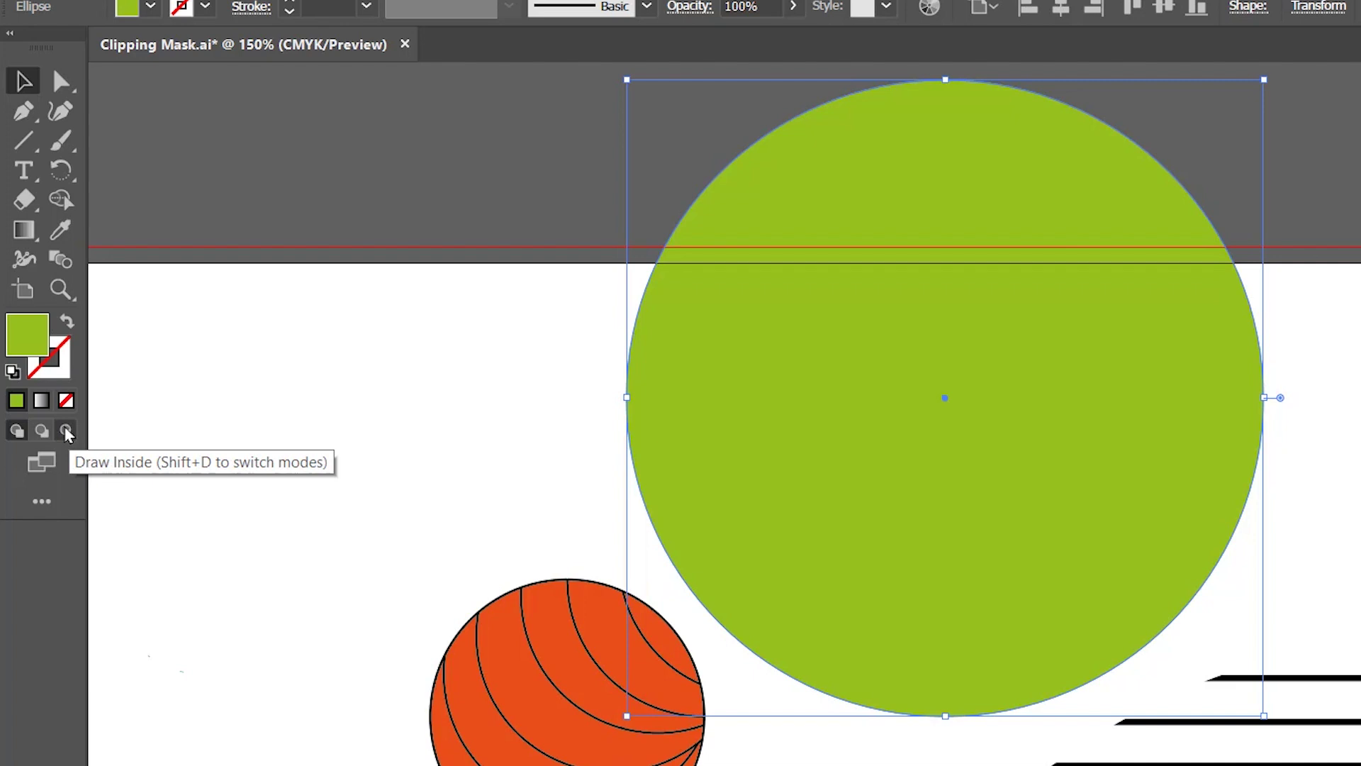
key(shift+d)
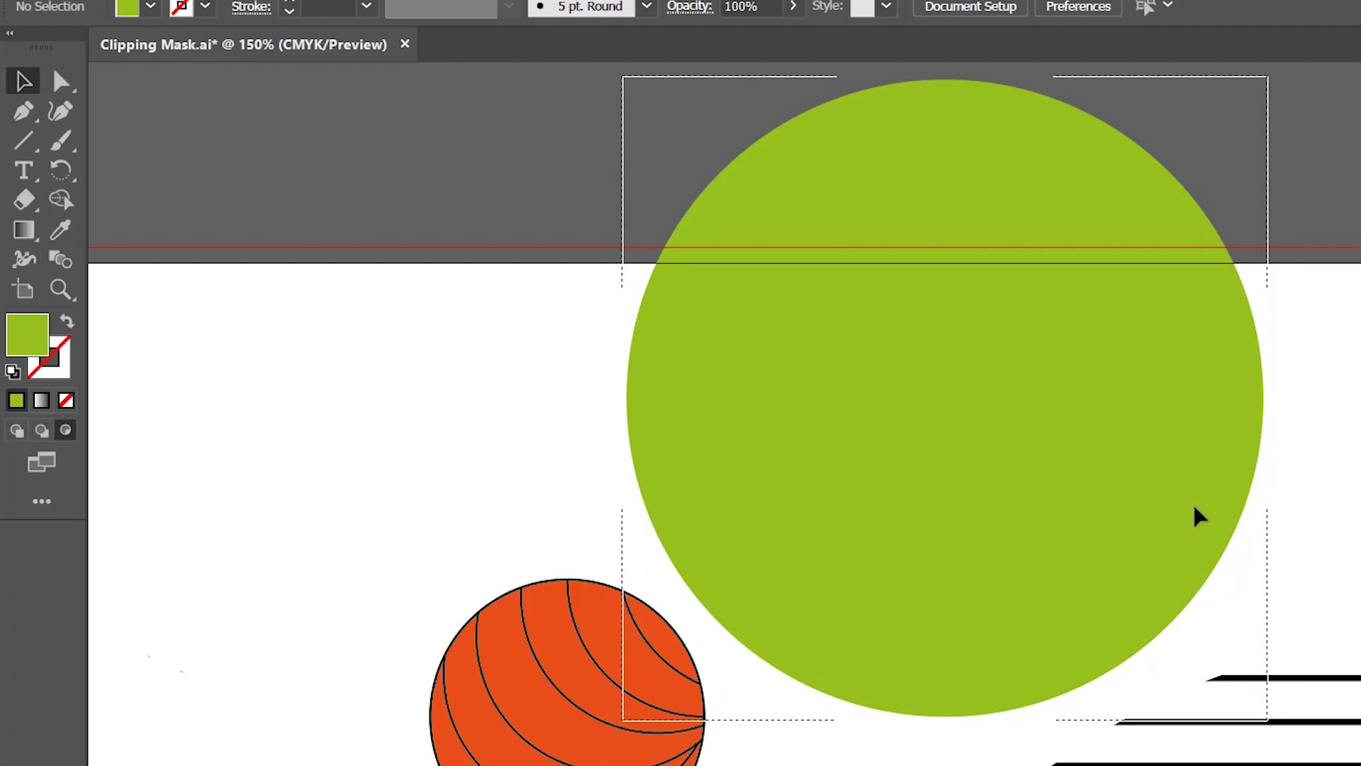
Step: Draw a vertical line through the green circle and repeat copies across its left half
key(backslash)
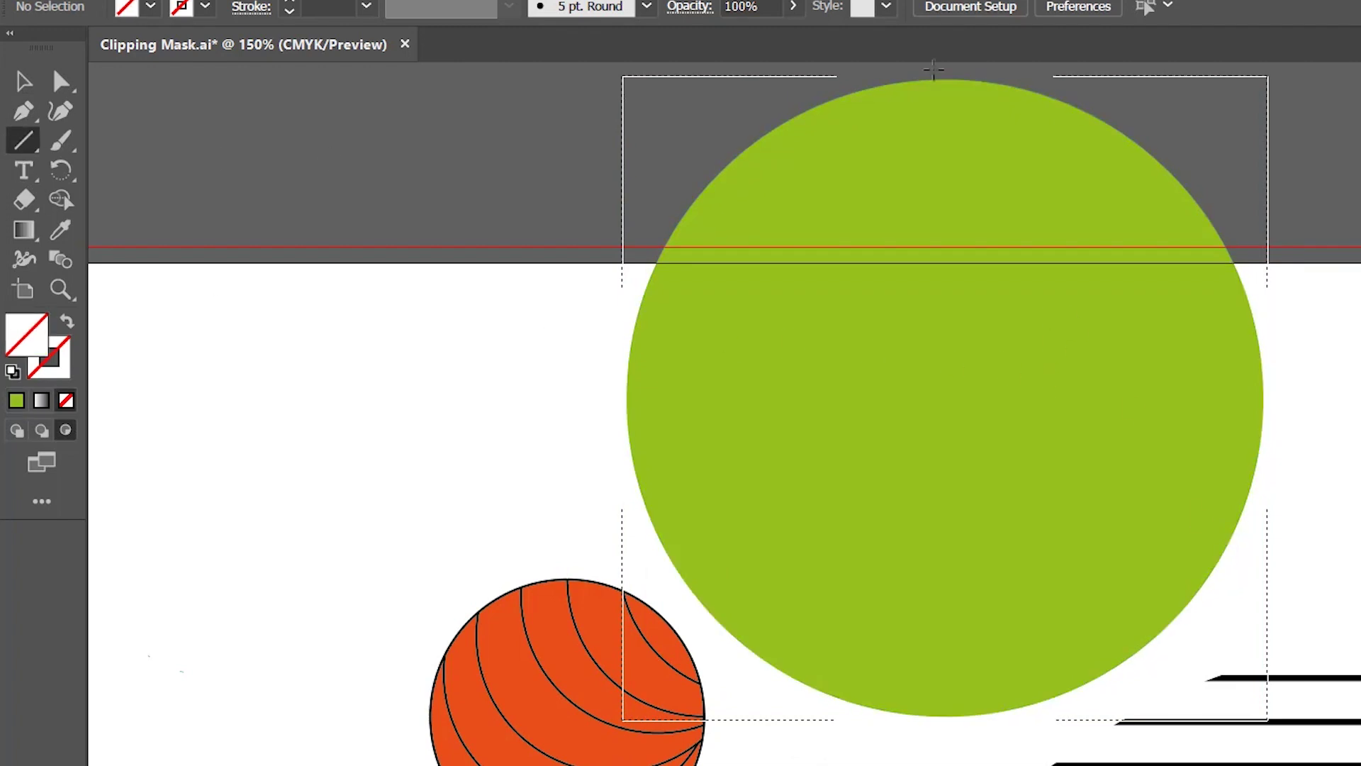
drag(934, 69, 935, 748)
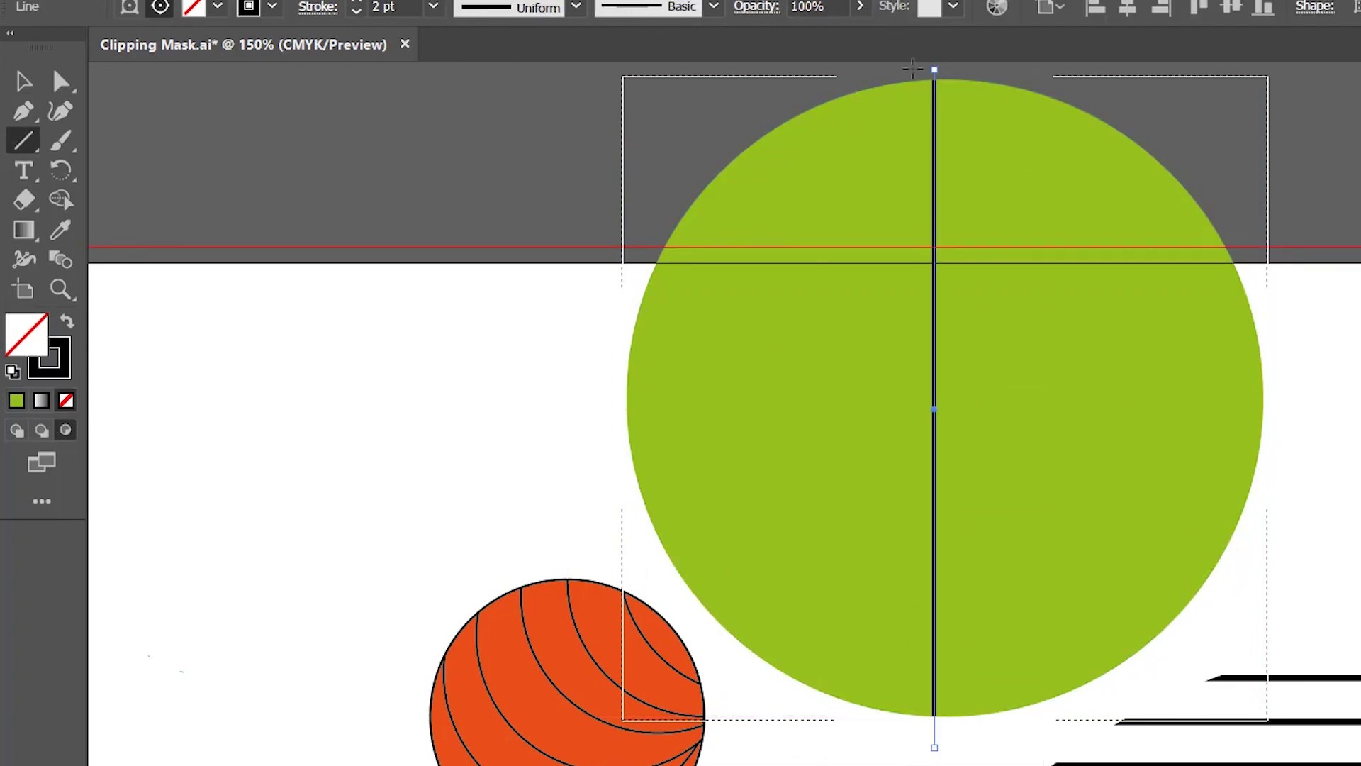
mouse_move(913, 68)
mouse_down()
mouse_move(913, 747)
mouse_move(890, 69)
mouse_up()
key(v)
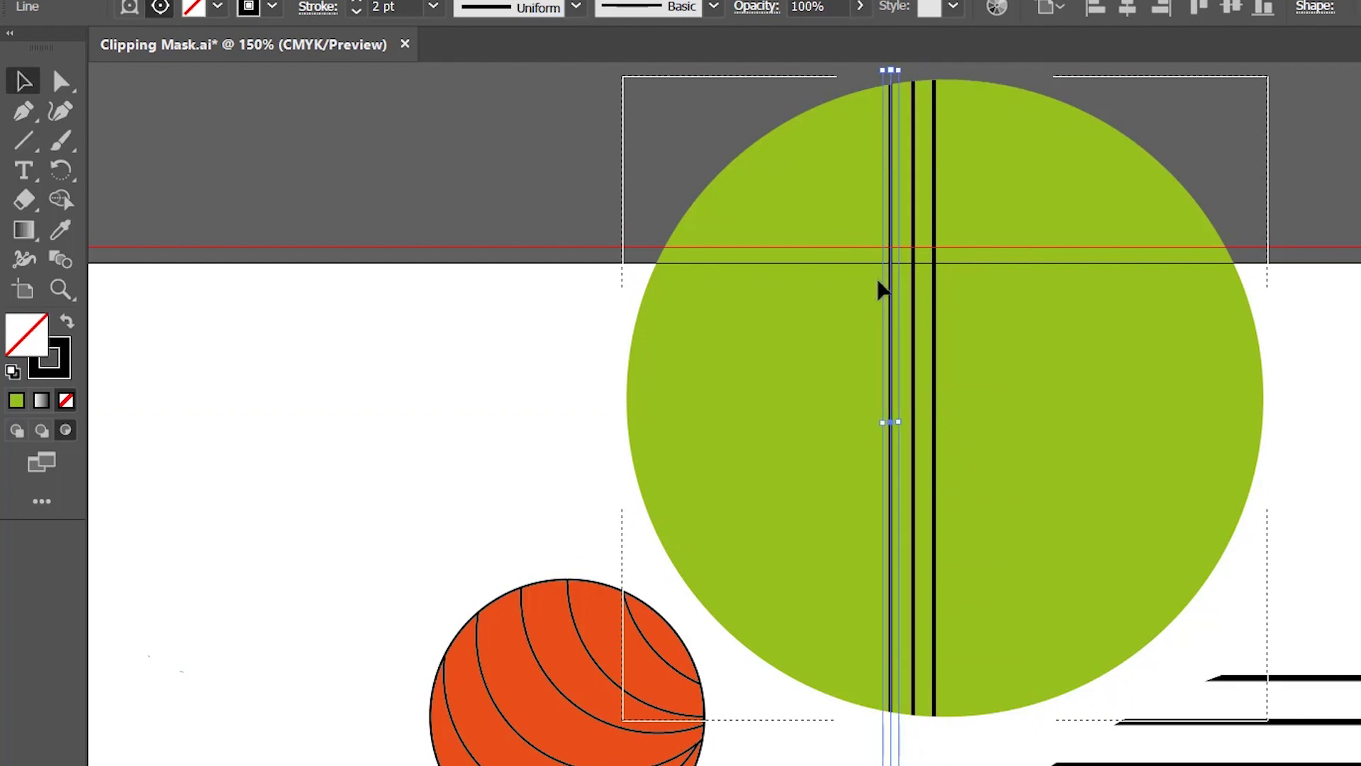
drag(887, 364, 864, 365)
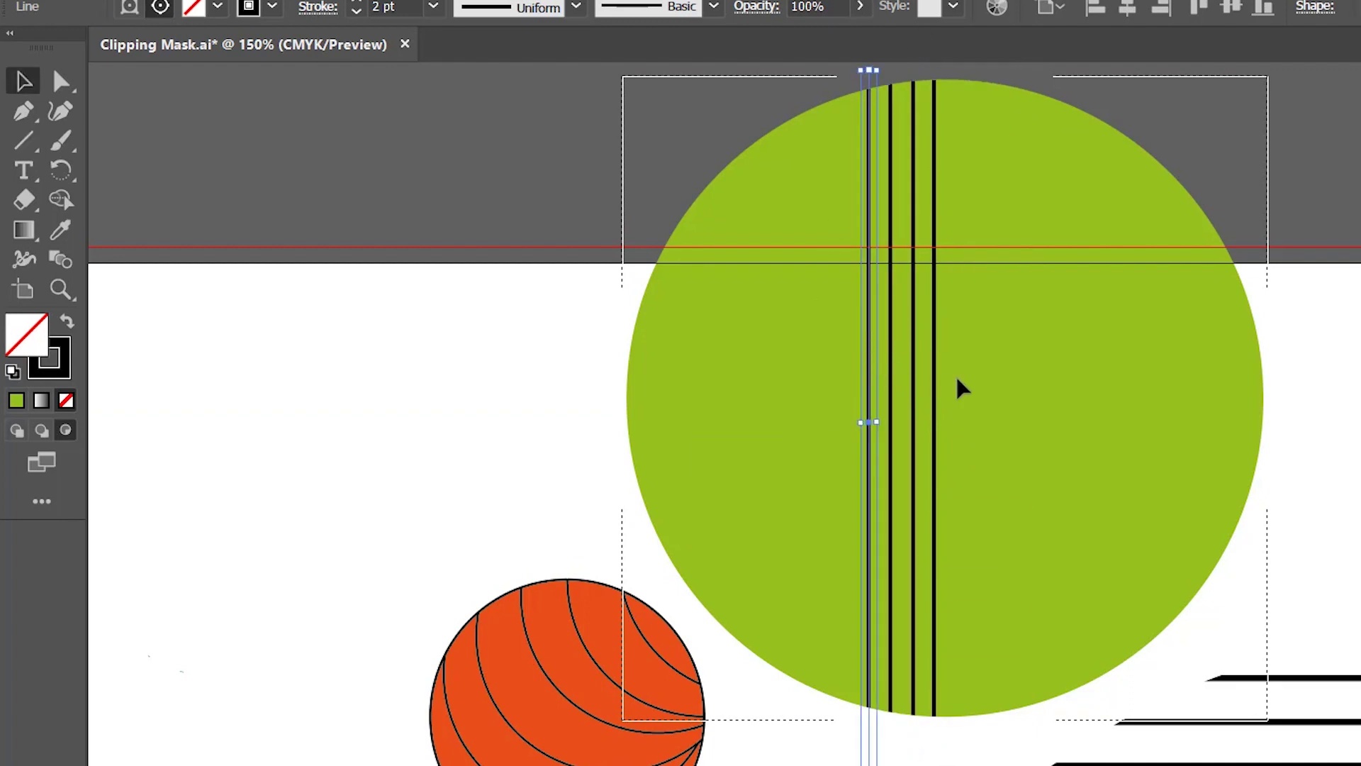
key(ctrl+d)
key(ctrl+d)
key(ctrl+d)
key(ctrl+d)
key(ctrl+d)
key(ctrl+d)
key(ctrl+d)
key(ctrl+d)
key(ctrl+d)
key(ctrl+d)
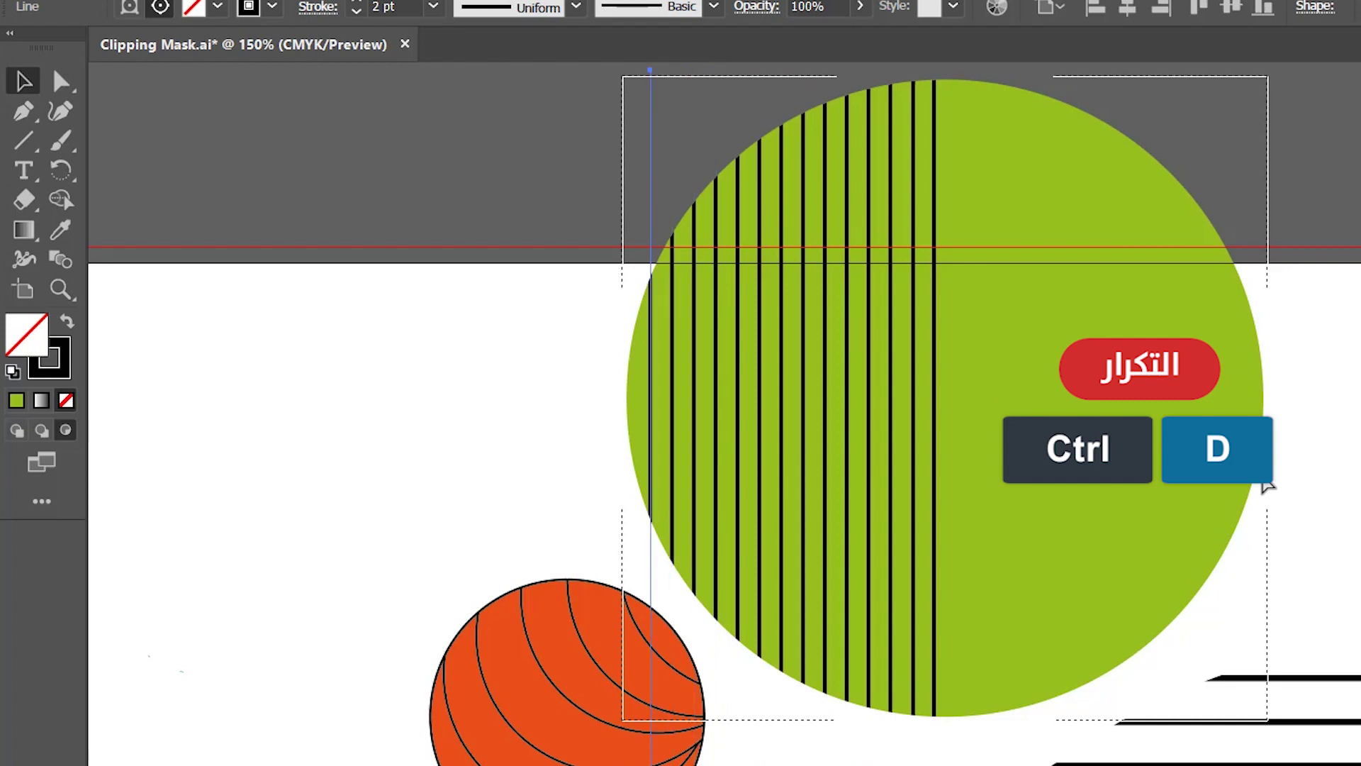
Step: Repeat evenly spaced line copies across the circle's right half, then return to Draw Normal
key(a)
drag(936, 389, 982, 394)
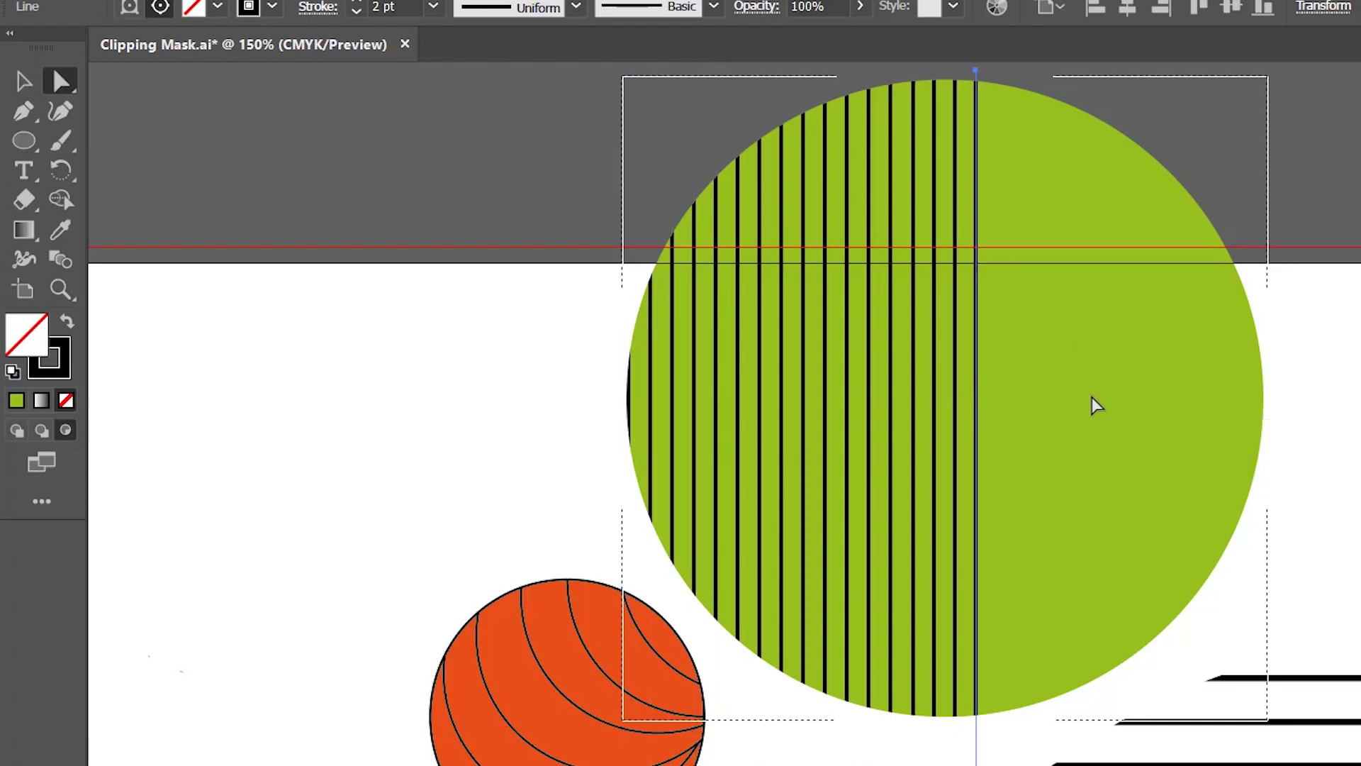
key(ctrl+d)
key(ctrl+d)
key(ctrl+d)
key(ctrl+d)
key(ctrl+d)
key(ctrl+d)
key(ctrl+d)
key(ctrl+d)
key(ctrl+d)
key(ctrl+d)
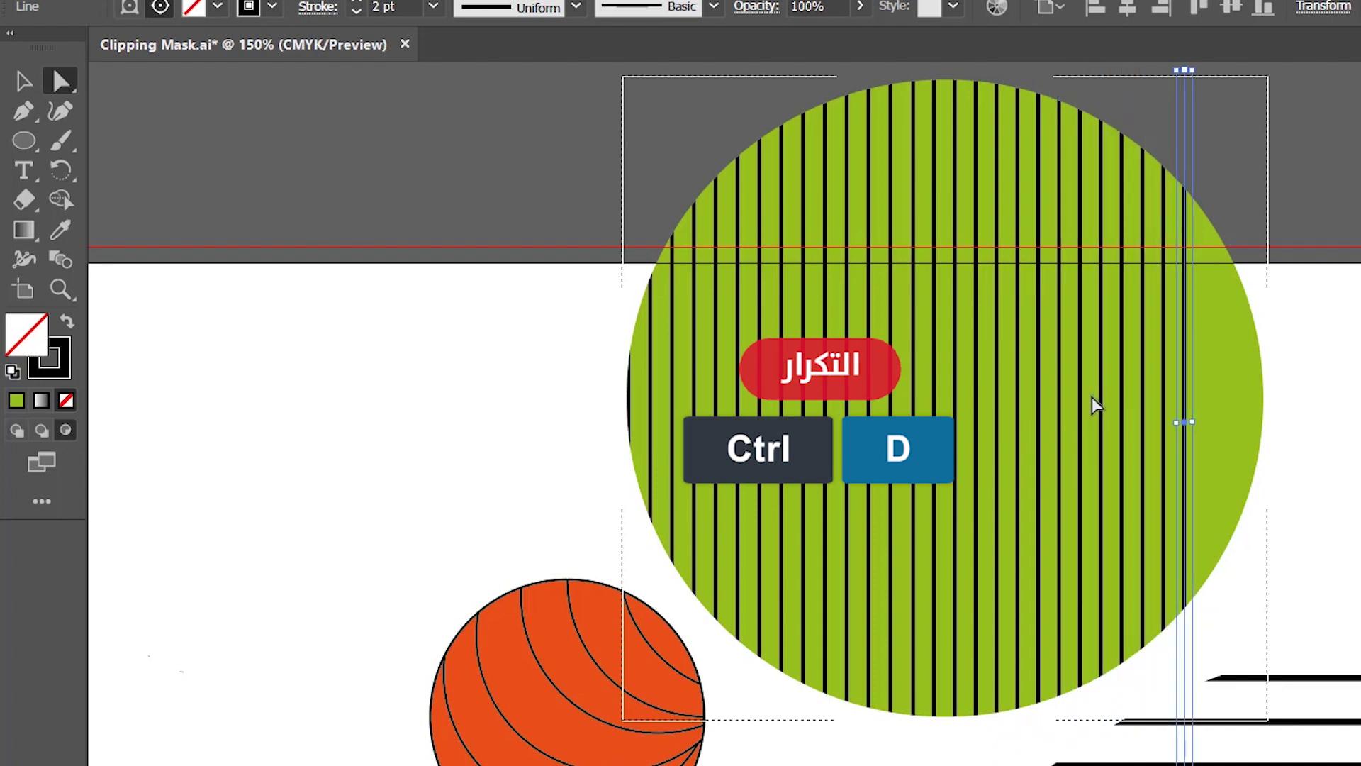
key(ctrl+d)
key(ctrl+d)
key(ctrl+shift+a)
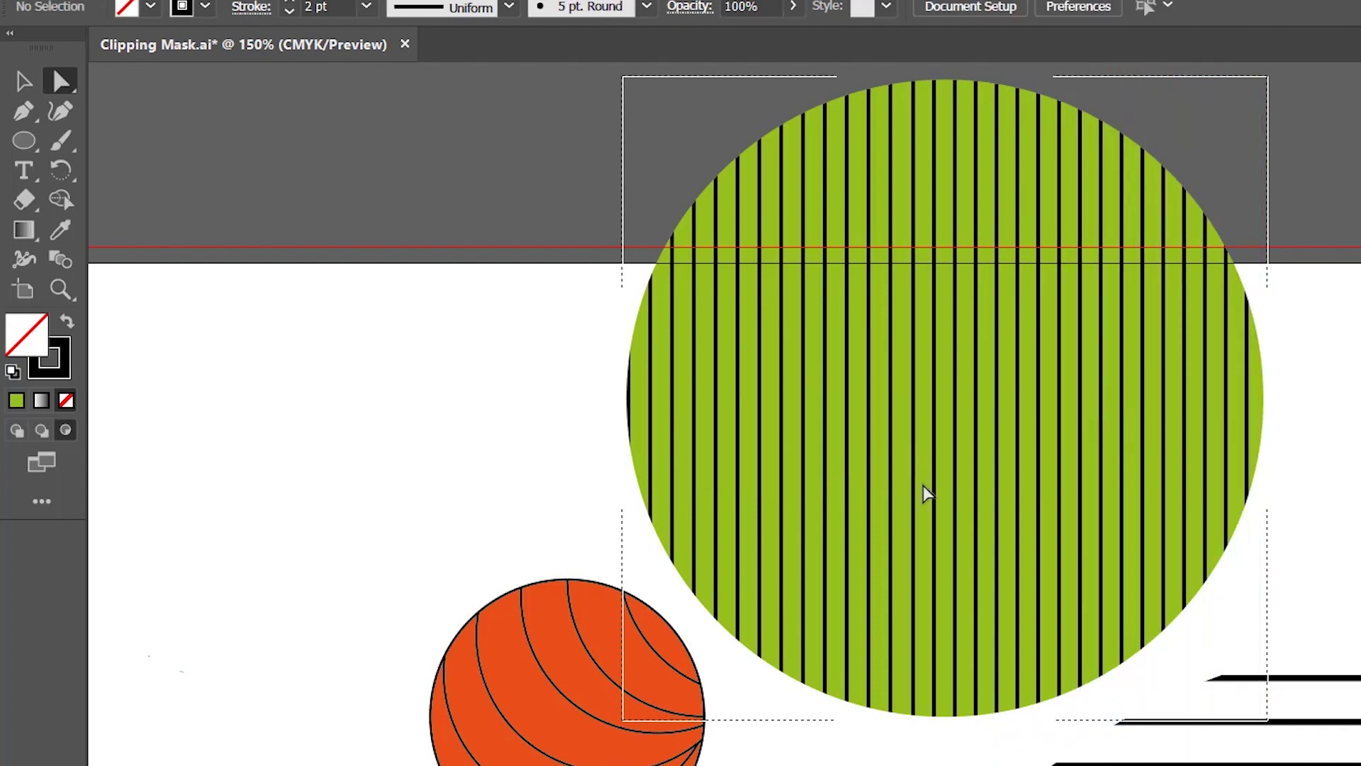
click(17, 431)
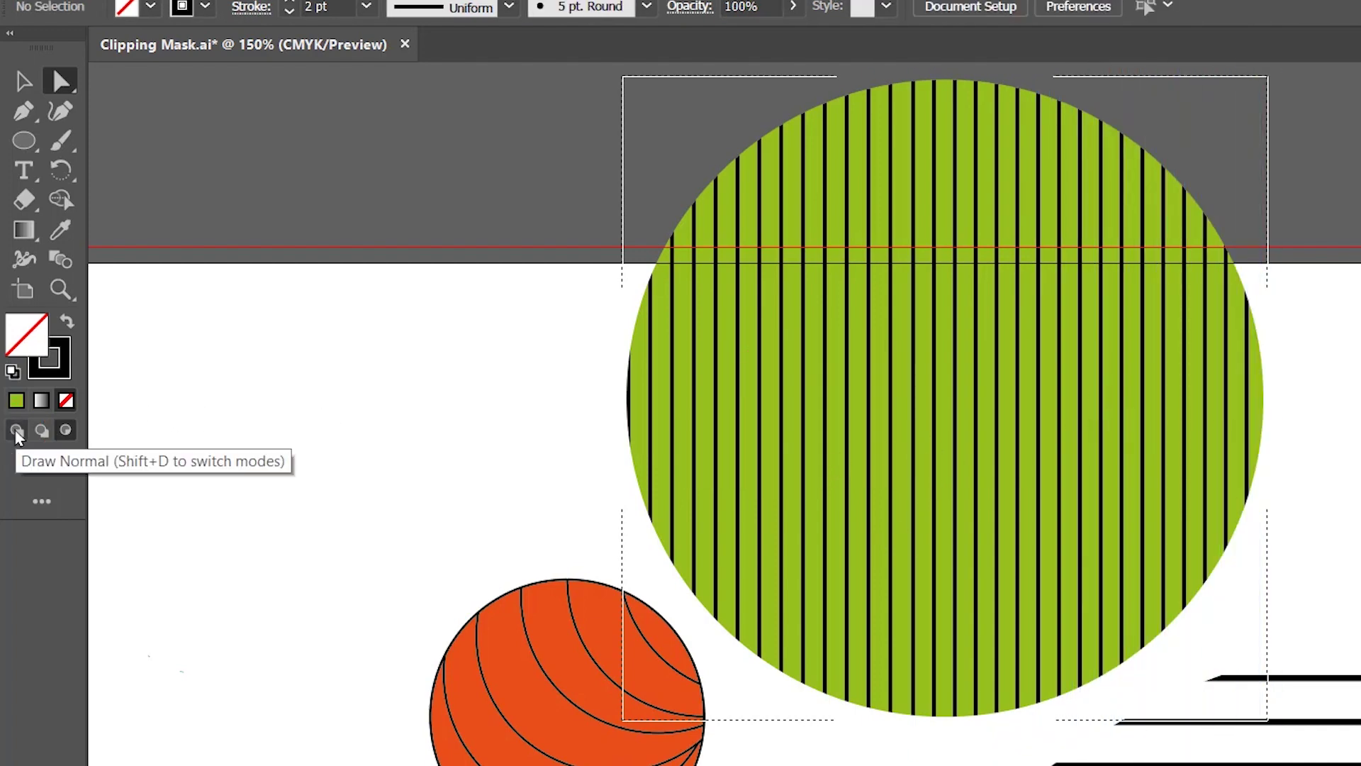
click(17, 430)
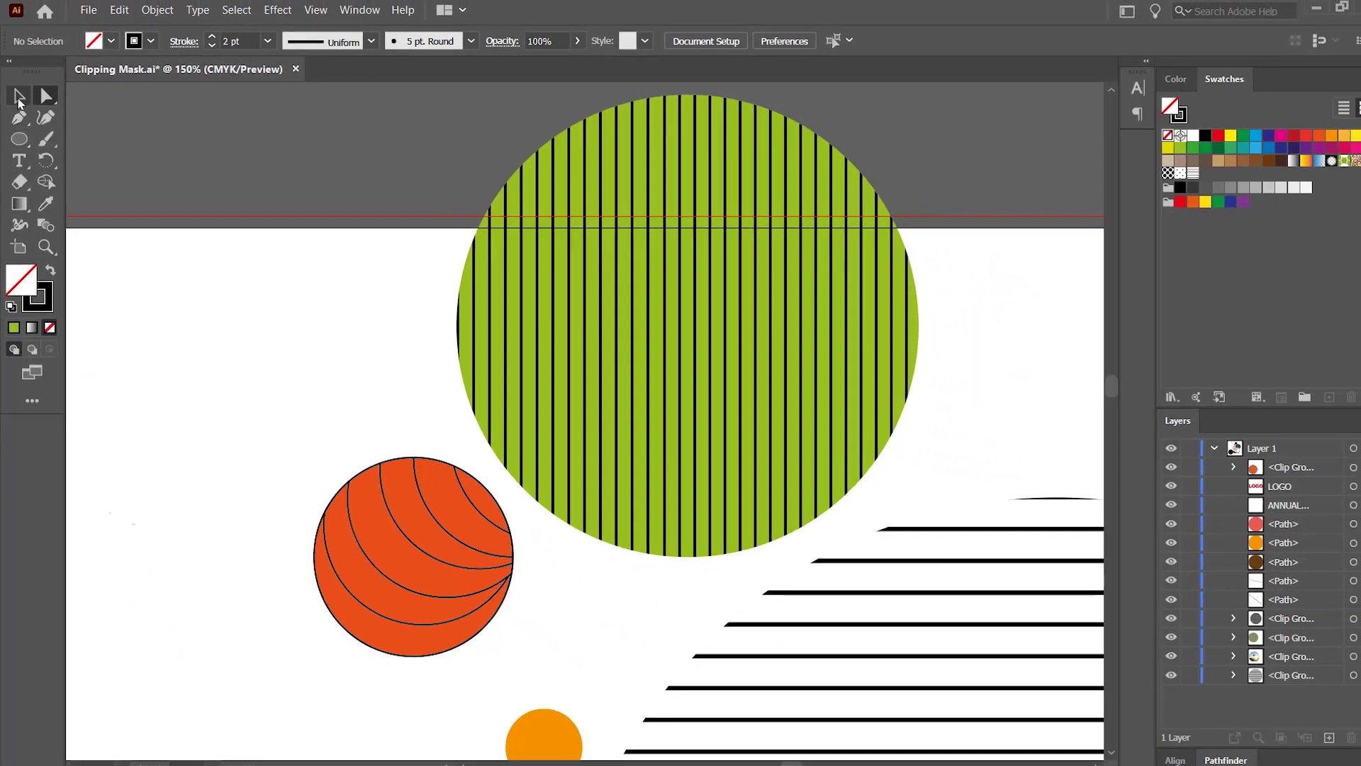
Step: Fit the whole cover page in the window and select all its artwork
click(19, 99)
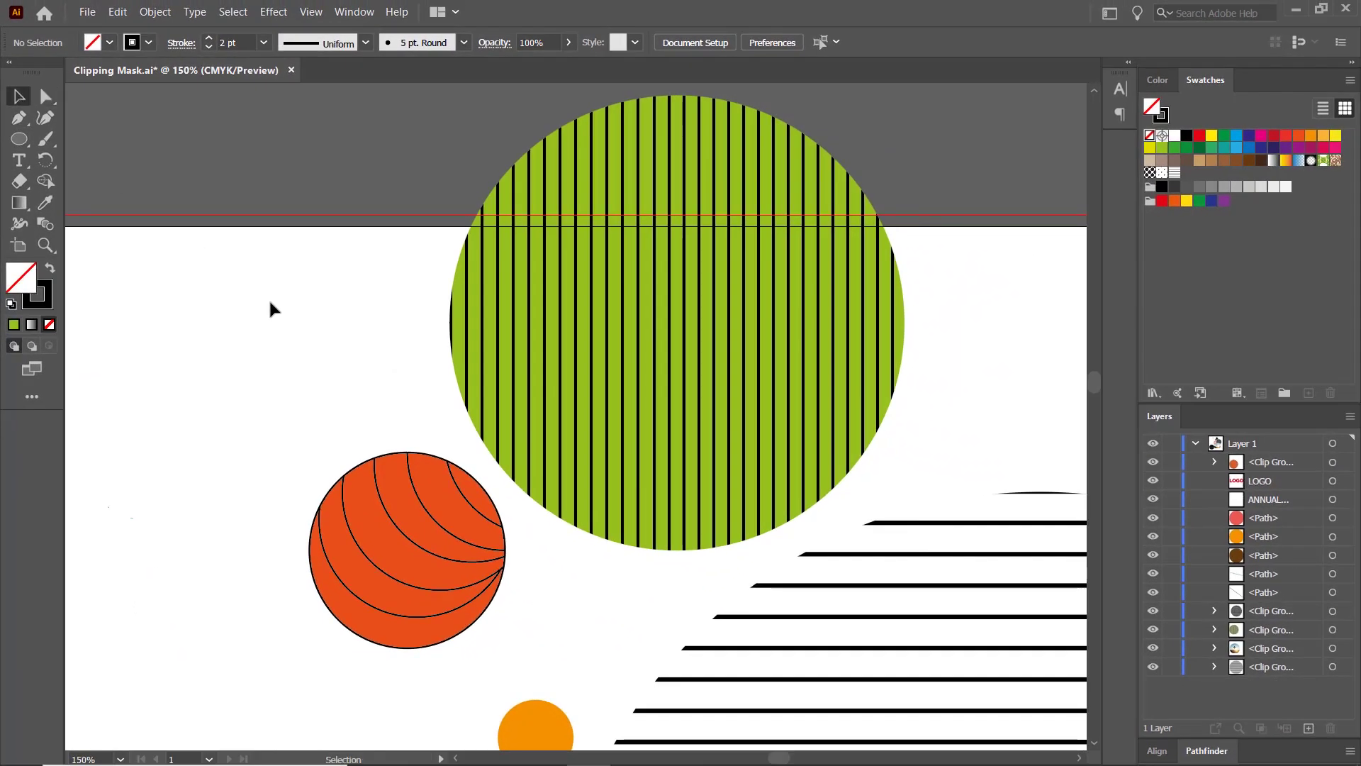
key(ctrl+0)
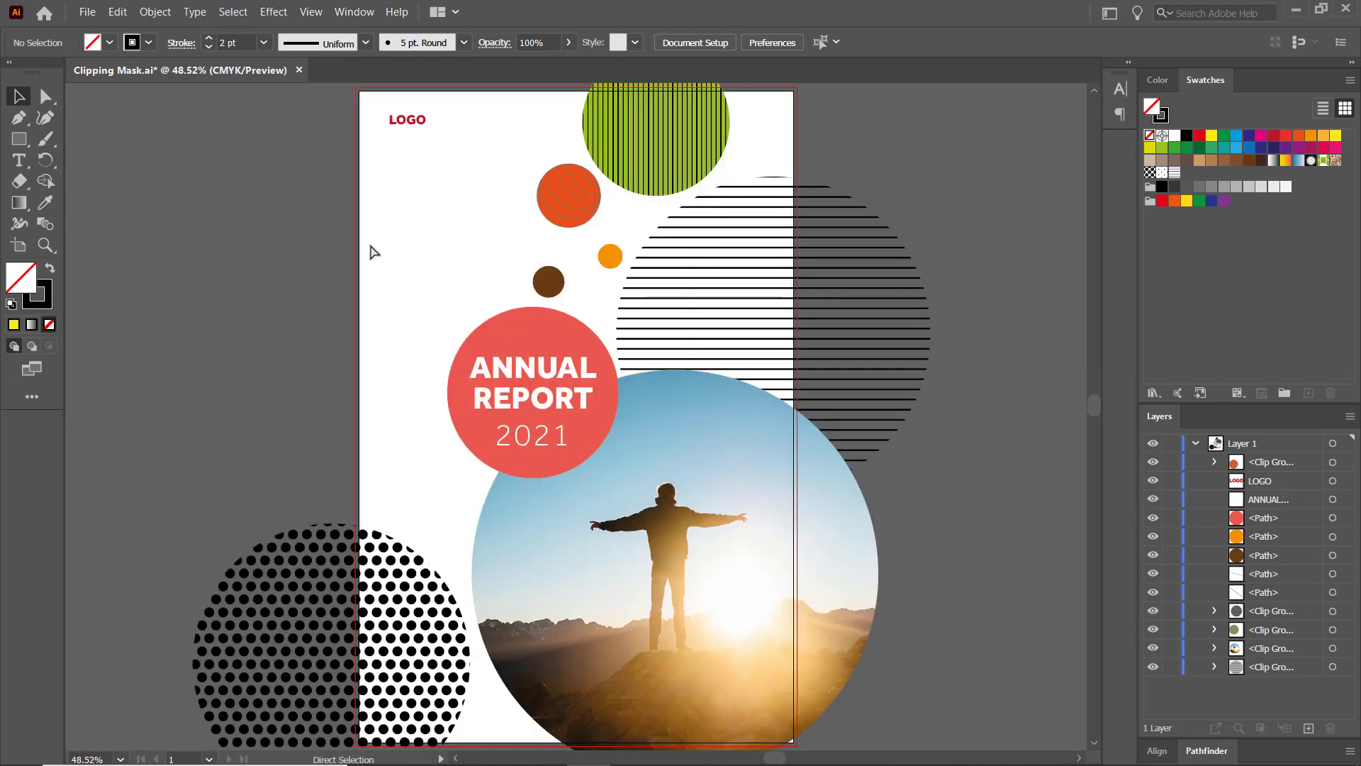
key(ctrl+a)
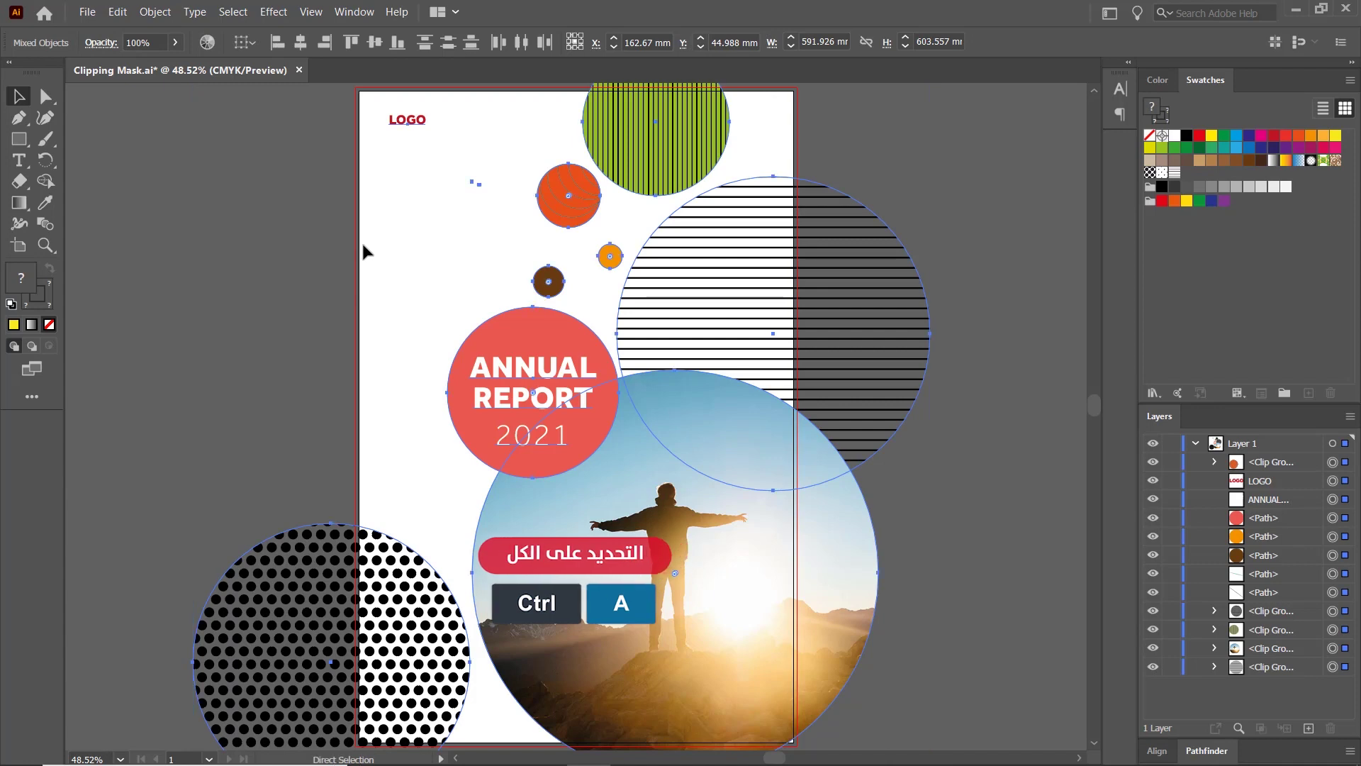
Step: Paste all the cut artwork inside a page-sized, stroke-less light grey rectangle
key(ctrl+x)
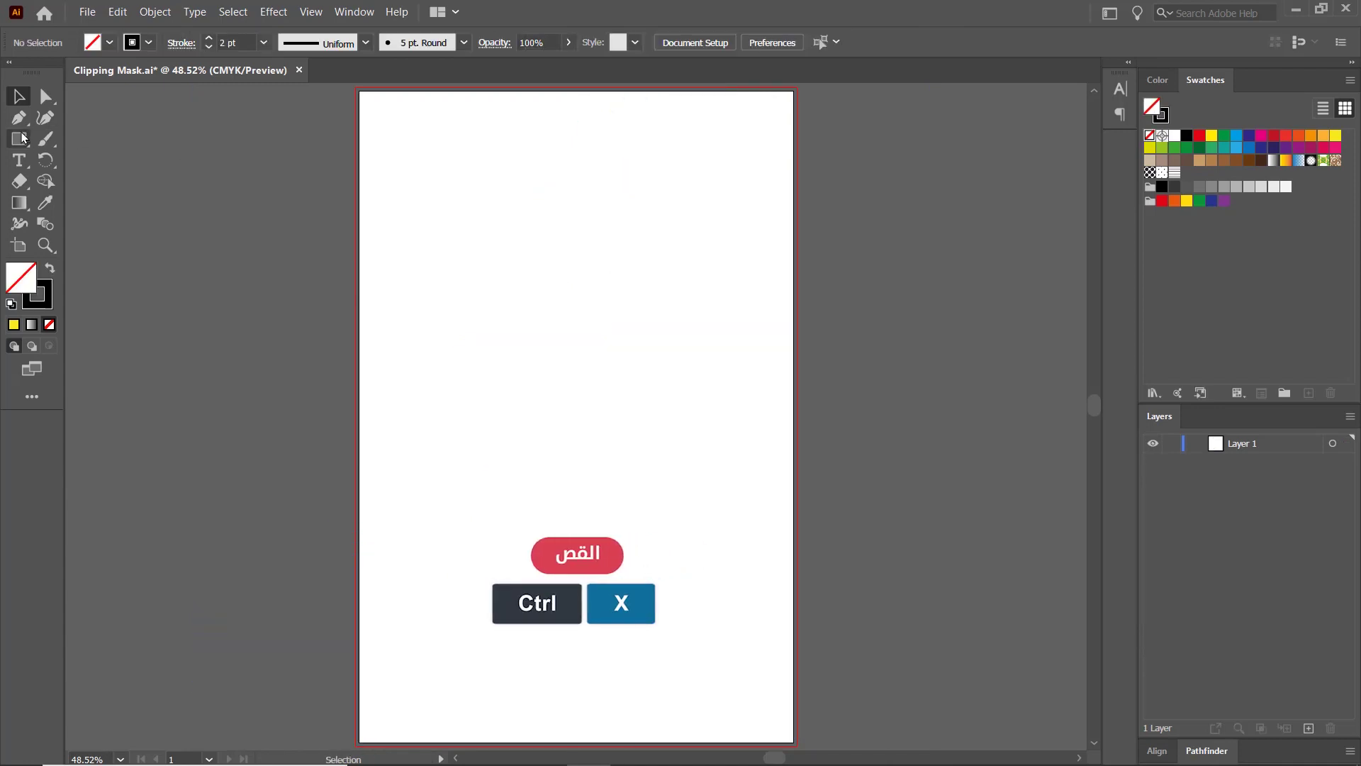
click(23, 137)
mouse_move(356, 88)
mouse_down()
mouse_move(808, 738)
mouse_move(798, 745)
mouse_up()
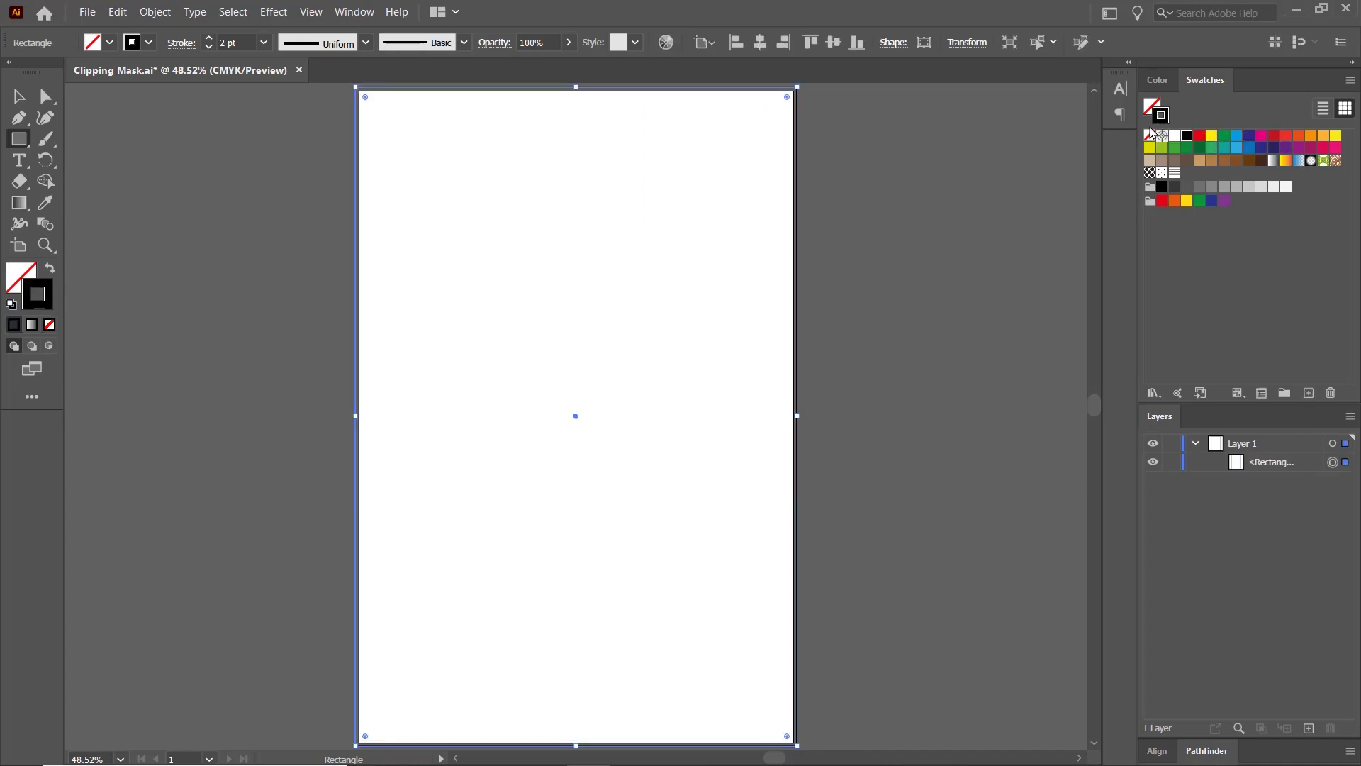
click(1150, 134)
click(1274, 188)
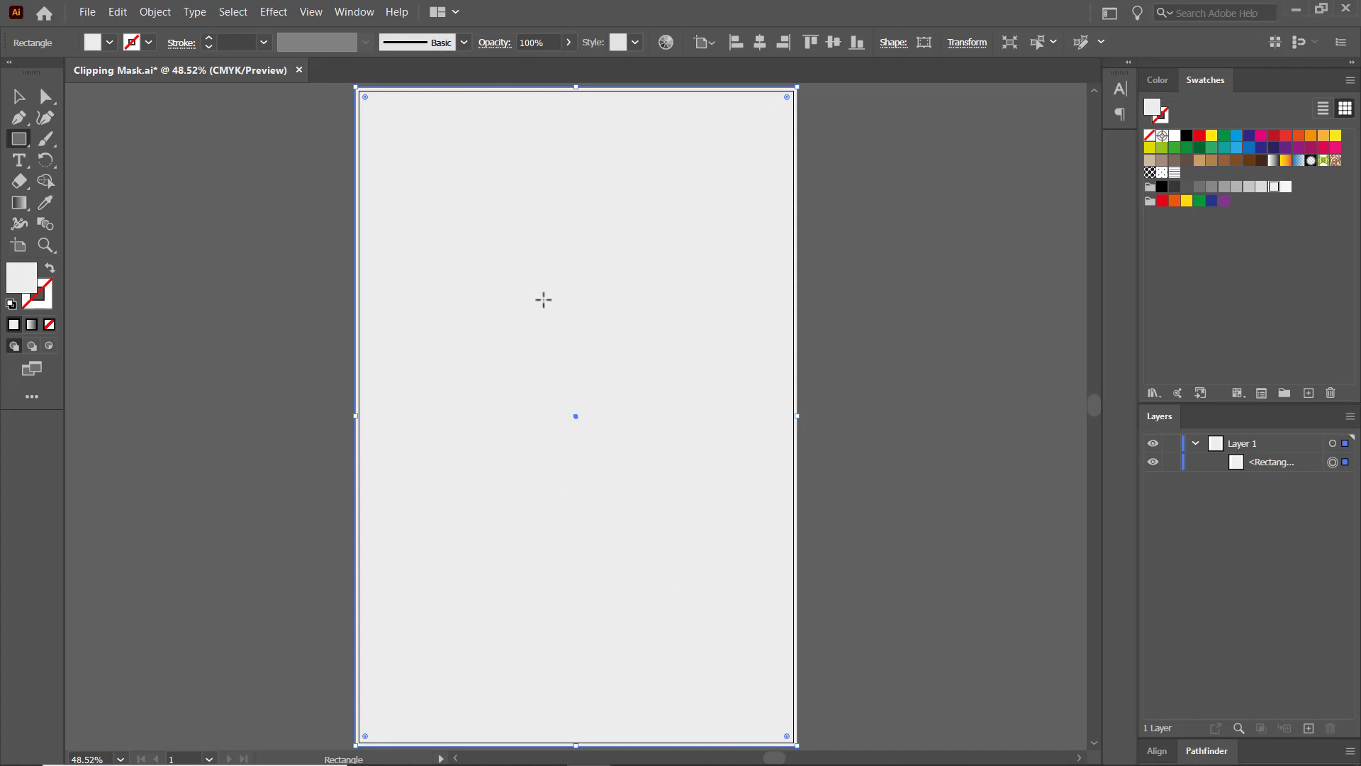
click(49, 346)
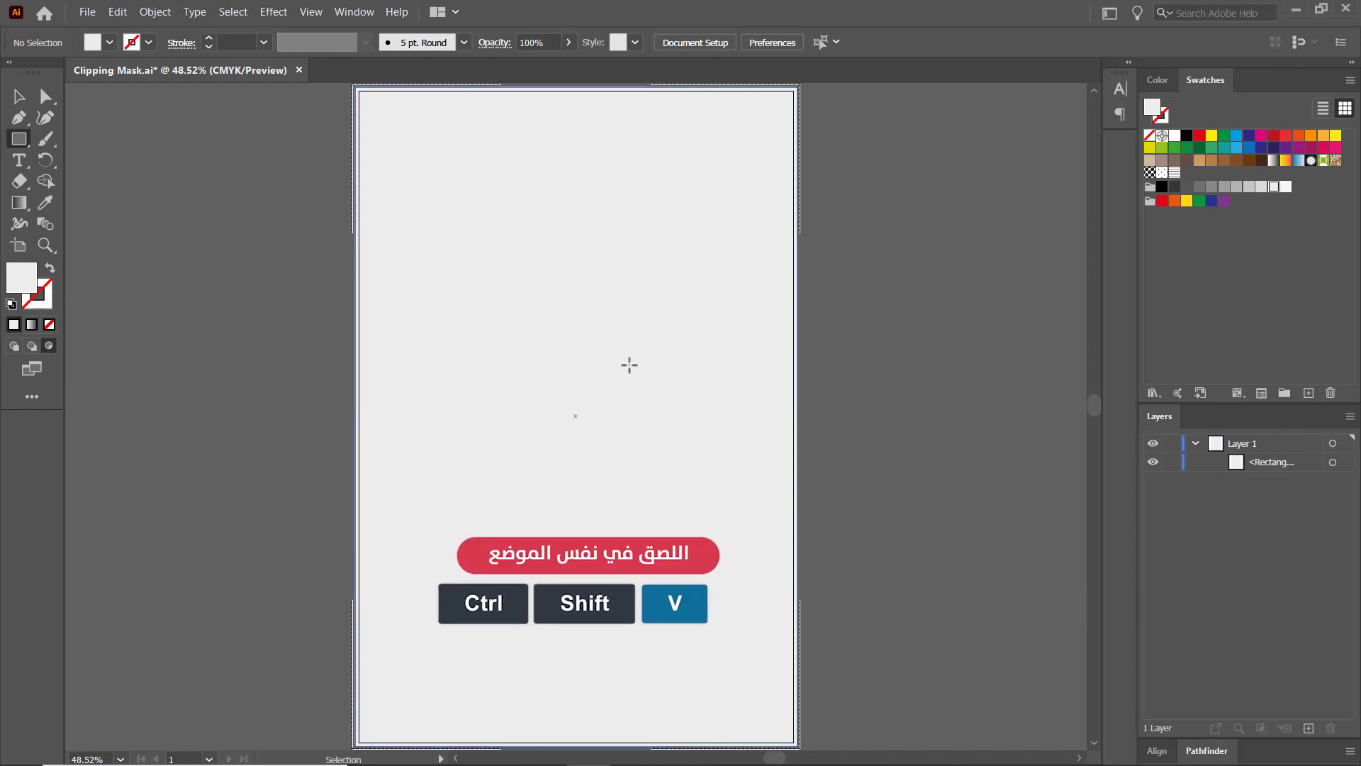
key(ctrl+shift+v)
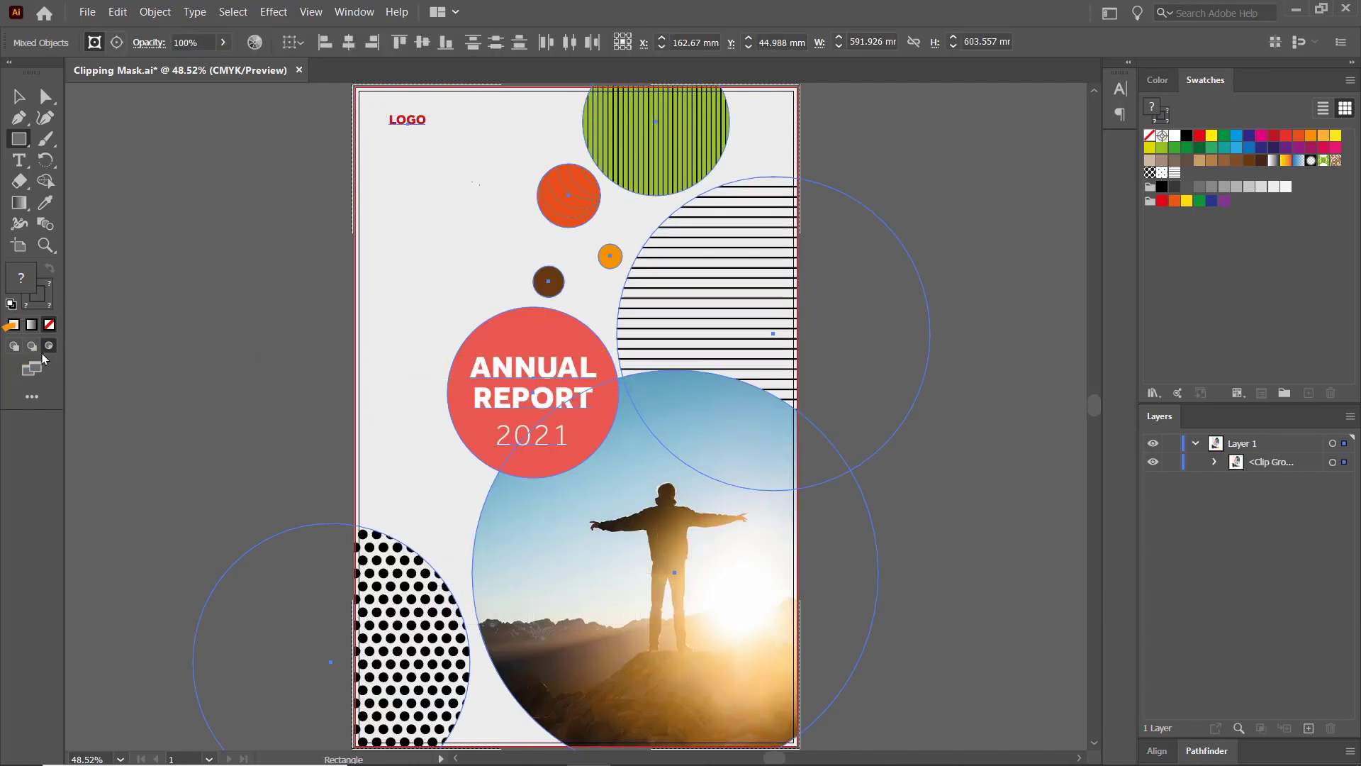
Step: Restore Draw Normal mode and deselect everything to show the finished cover
click(12, 347)
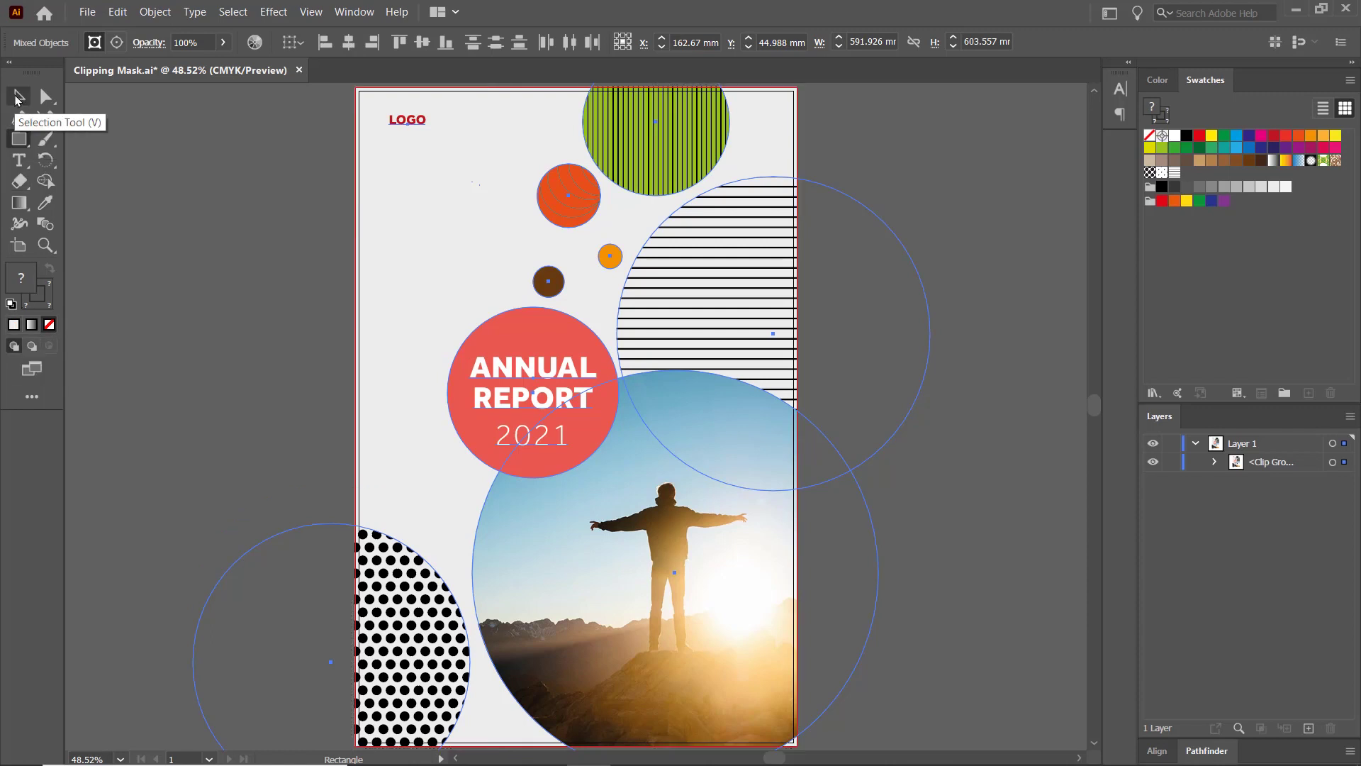
click(18, 97)
key(ctrl+shift+a)
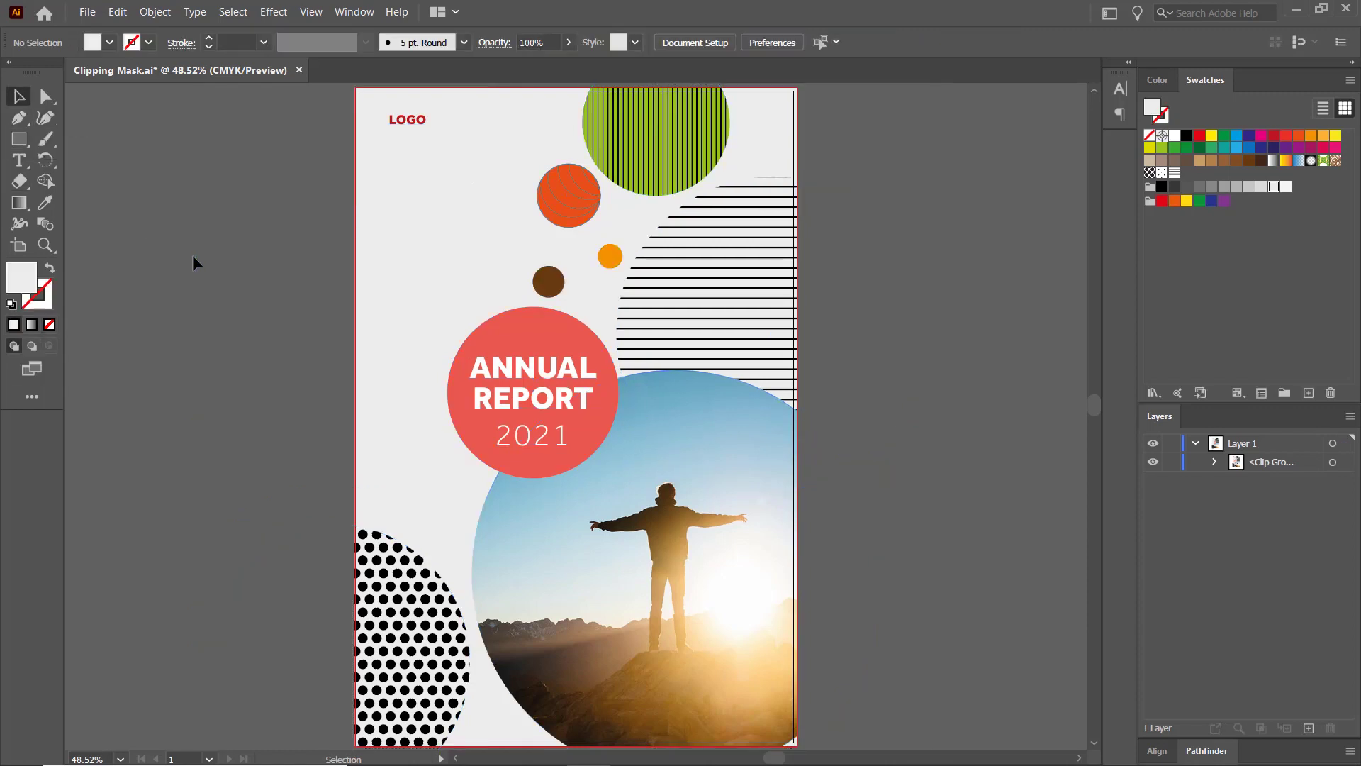